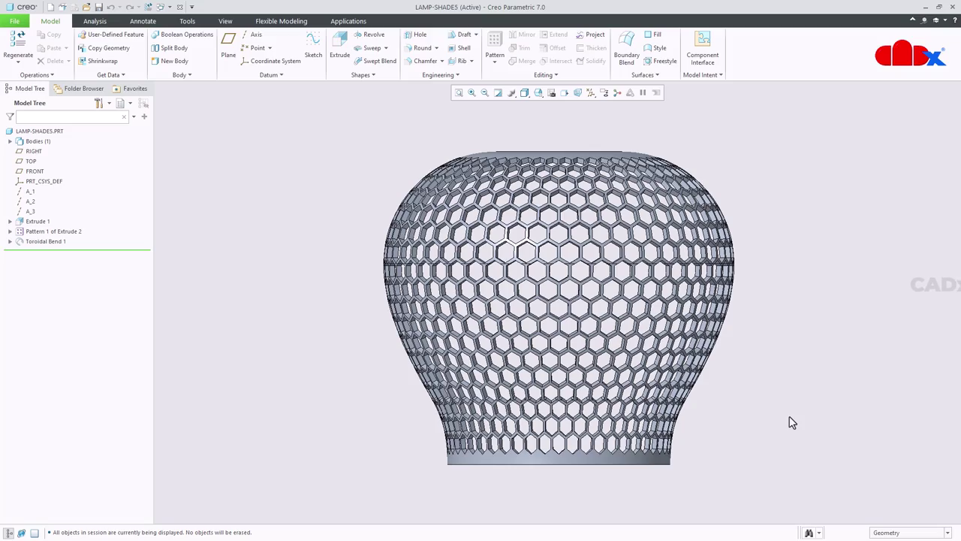
Review the finished lampshade, rolling back to the flat plate stages, then regenerating everything.
{"action": "mouse_move", "coordinate": [567, 324]}
{"action": "middle_mouse_down"}
{"action": "mouse_move", "coordinate": [691, 323]}
{"action": "mouse_move", "coordinate": [704, 253]}
{"action": "mouse_move", "coordinate": [751, 281]}
{"action": "mouse_move", "coordinate": [707, 315]}
{"action": "middle_mouse_up"}
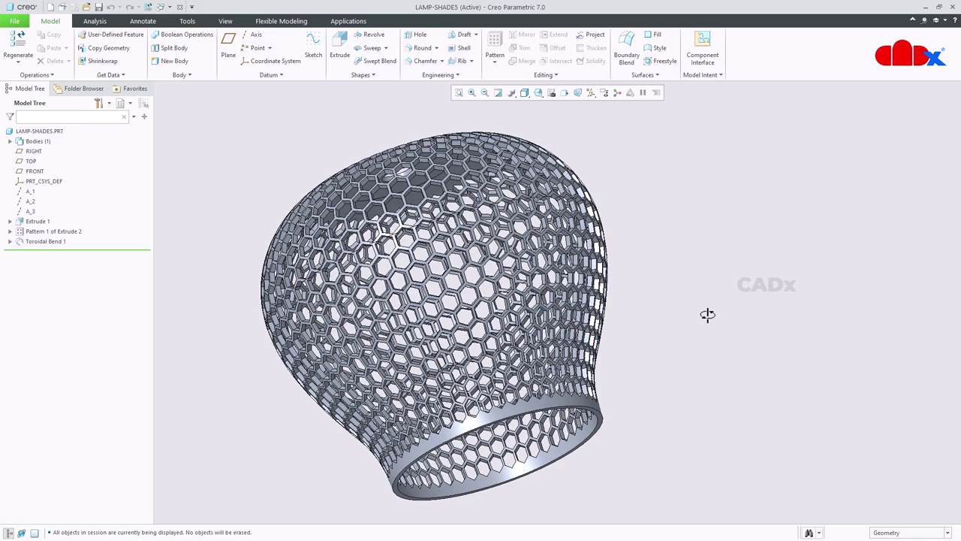
{"action": "key", "text": "ctrl+d"}
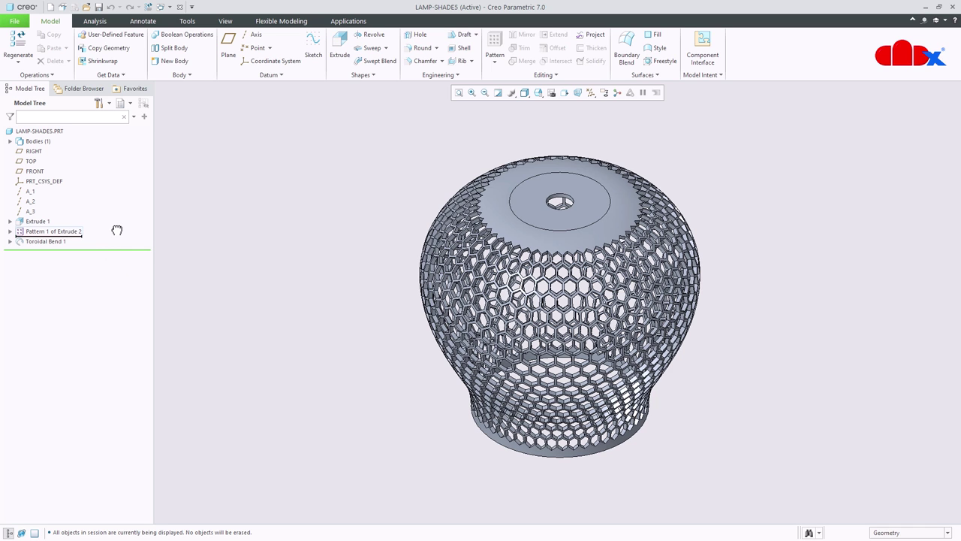
{"action": "left_click_drag", "start_coordinate": [117, 229], "coordinate": [117, 228]}
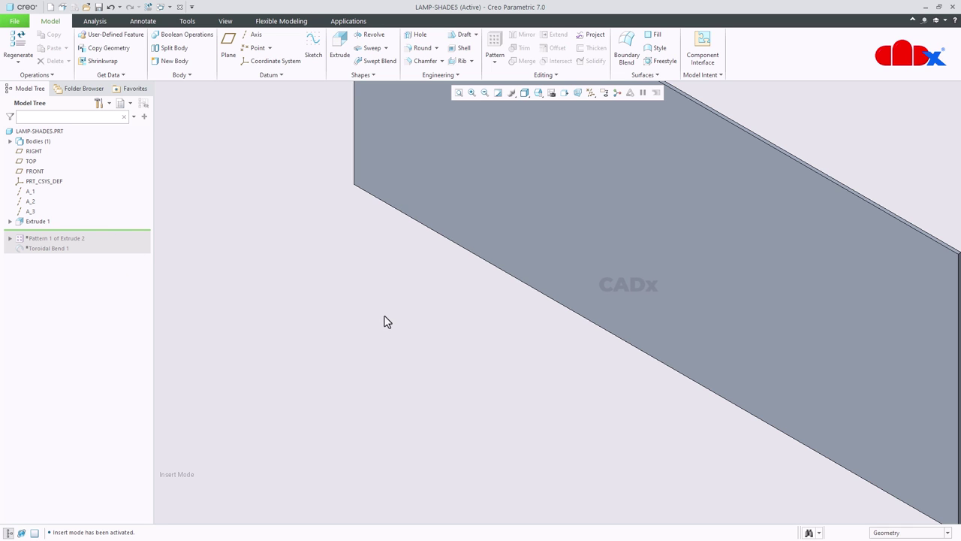
{"action": "scroll", "coordinate": [450, 353], "scroll_direction": "down", "scroll_amount": 3}
{"action": "middle_click_drag", "start_coordinate": [472, 365], "coordinate": [368, 336]}
{"action": "left_click_drag", "start_coordinate": [106, 230], "coordinate": [113, 245]}
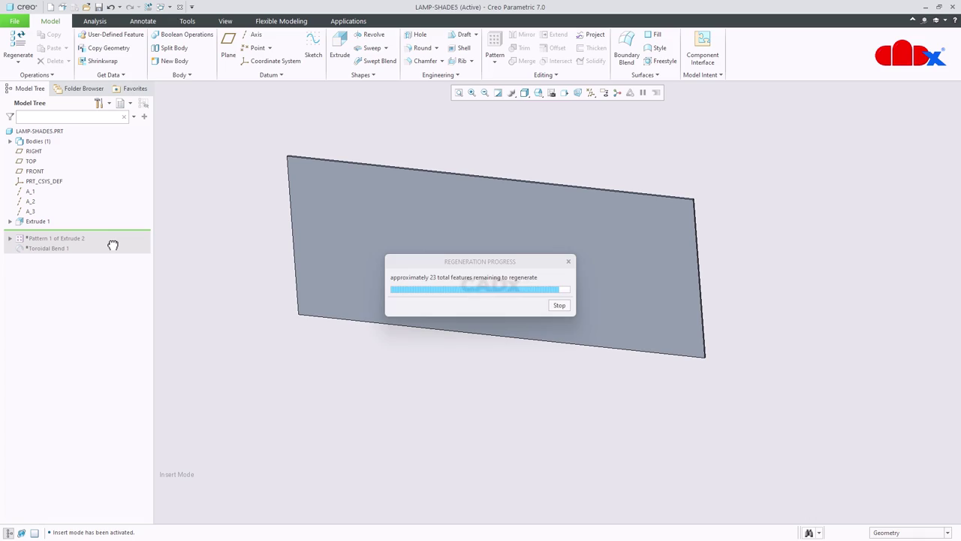
{"action": "mouse_move", "coordinate": [346, 290]}
{"action": "middle_mouse_down"}
{"action": "mouse_move", "coordinate": [450, 284]}
{"action": "mouse_move", "coordinate": [482, 251]}
{"action": "mouse_move", "coordinate": [495, 262]}
{"action": "mouse_move", "coordinate": [496, 362]}
{"action": "middle_mouse_up"}
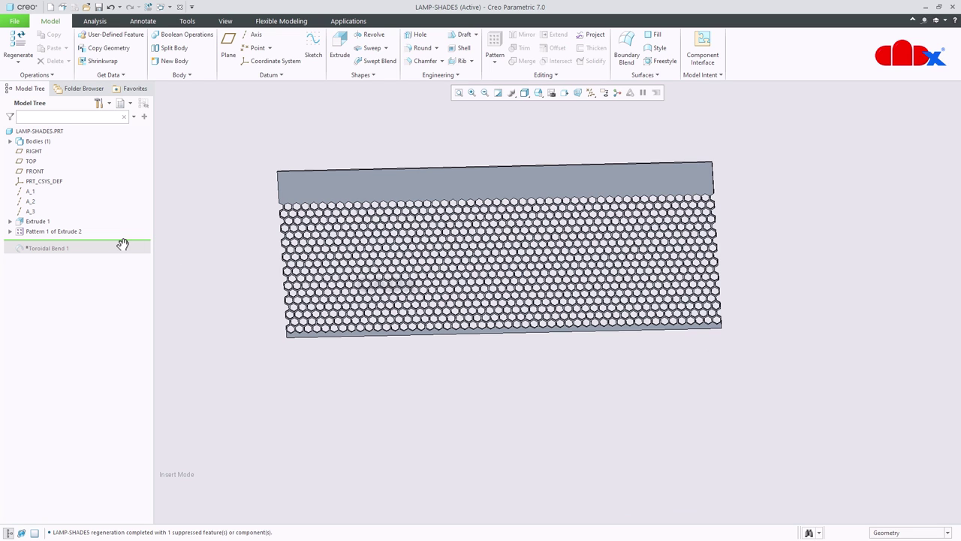
{"action": "left_click_drag", "start_coordinate": [123, 258], "coordinate": [123, 258]}
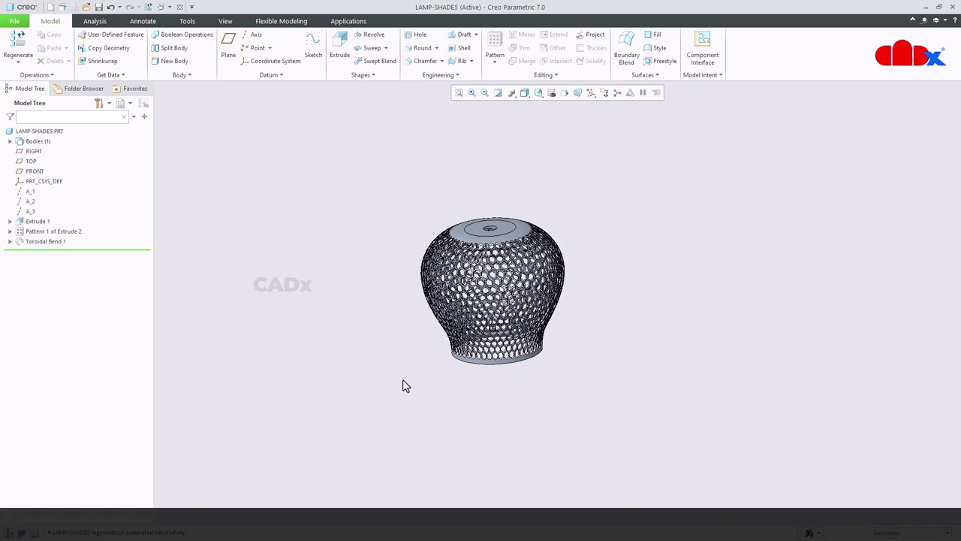
{"action": "key", "text": "ctrl+d"}
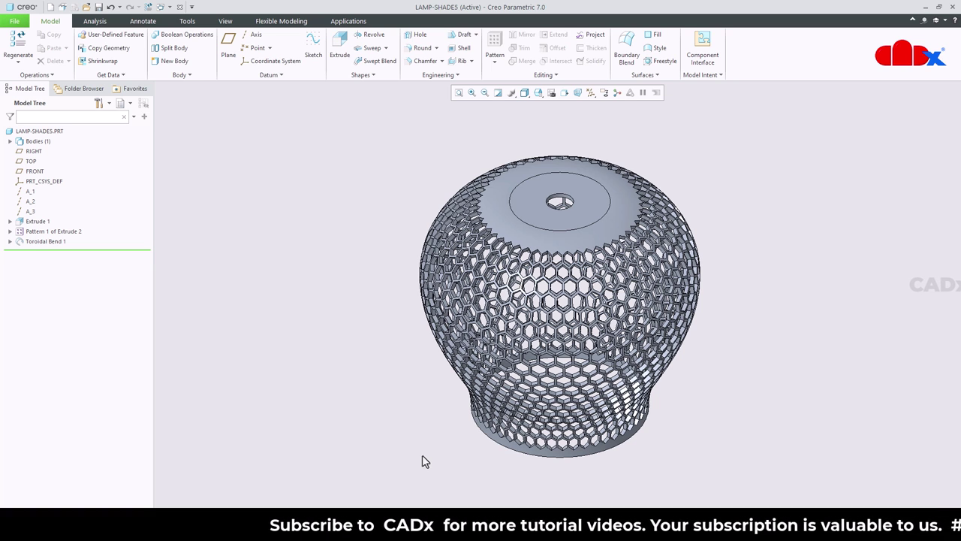
Create the new solid part prt0001, maximize the window, and show all datums.
{"action": "left_click", "coordinate": [50, 8]}
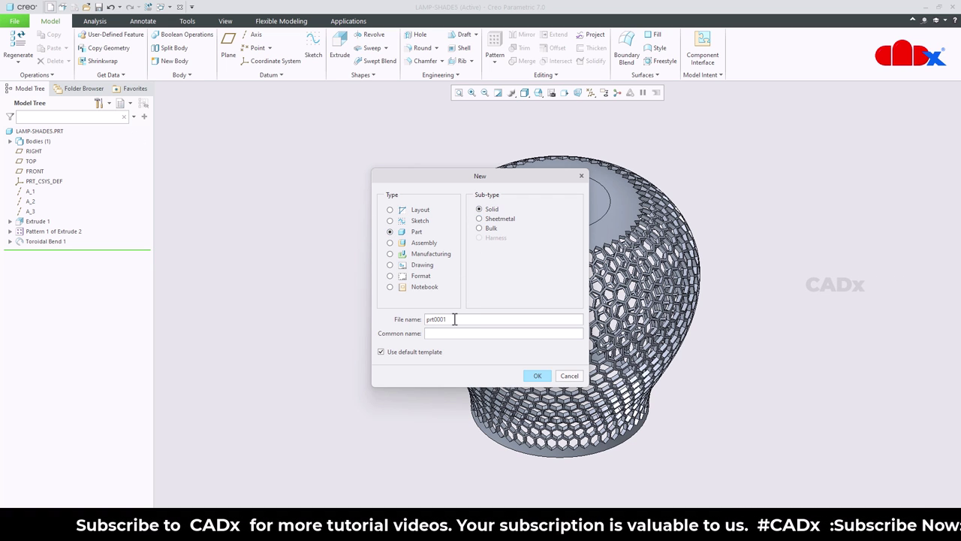
{"action": "left_click", "coordinate": [538, 376]}
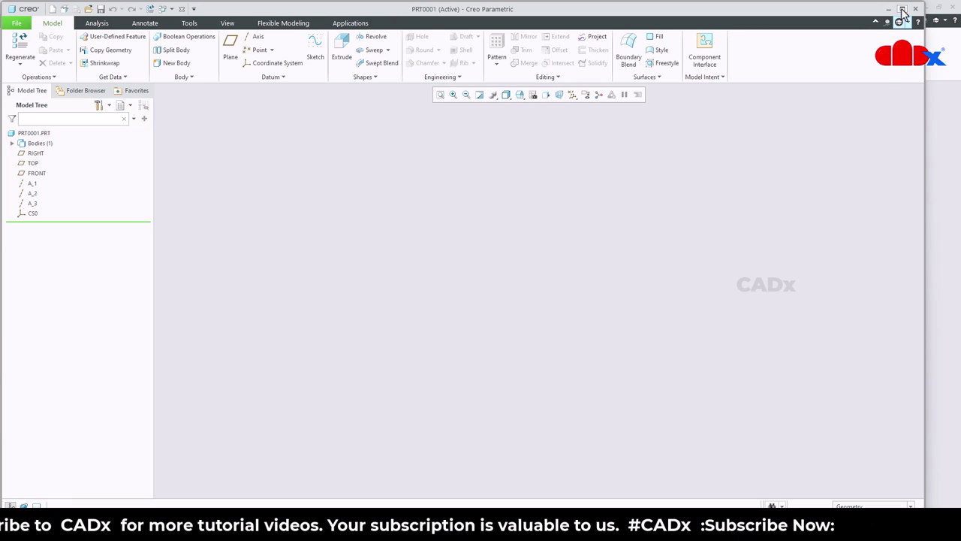
{"action": "left_click", "coordinate": [902, 10]}
{"action": "left_click", "coordinate": [590, 92]}
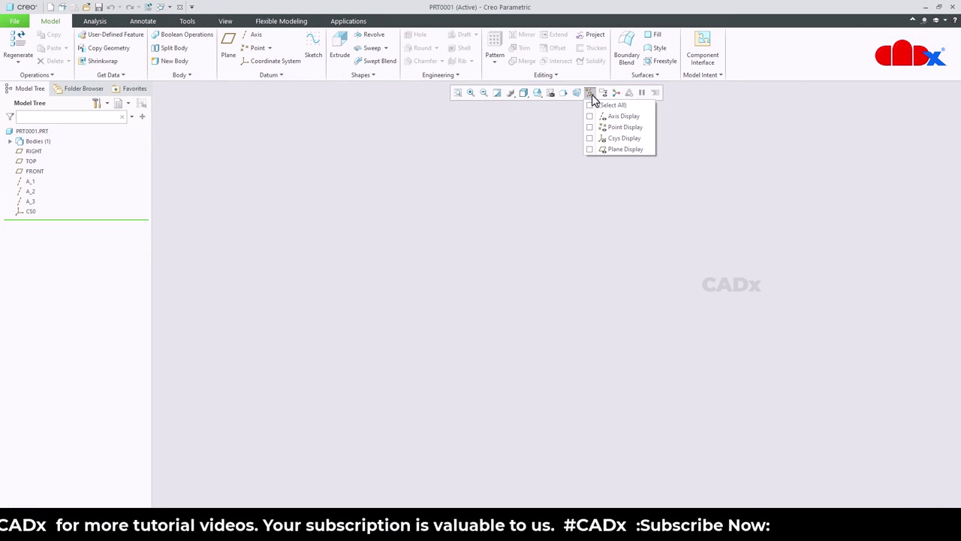
{"action": "left_click", "coordinate": [590, 105]}
{"action": "left_click", "coordinate": [632, 456]}
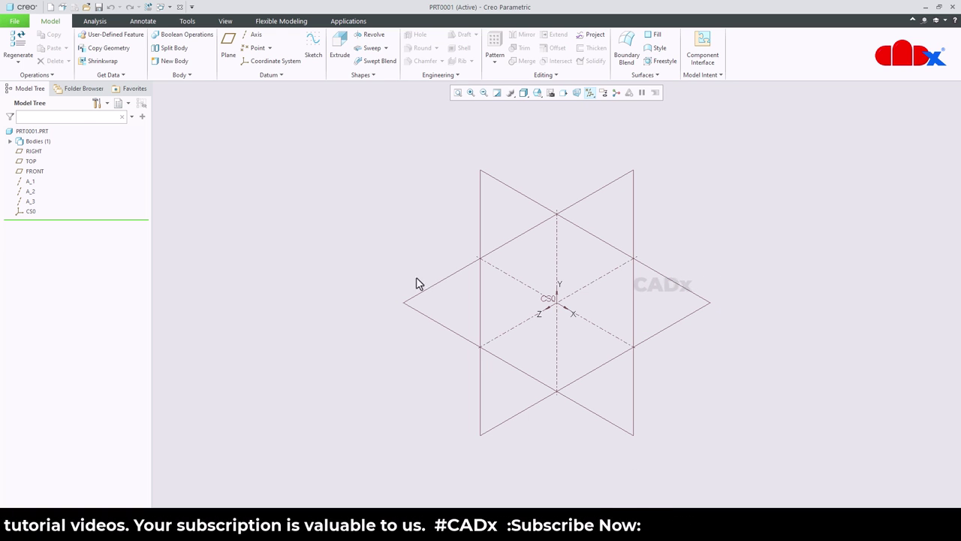
Start an extrude sketched on FRONT, viewed flat, with datums hidden.
{"action": "left_click", "coordinate": [337, 58]}
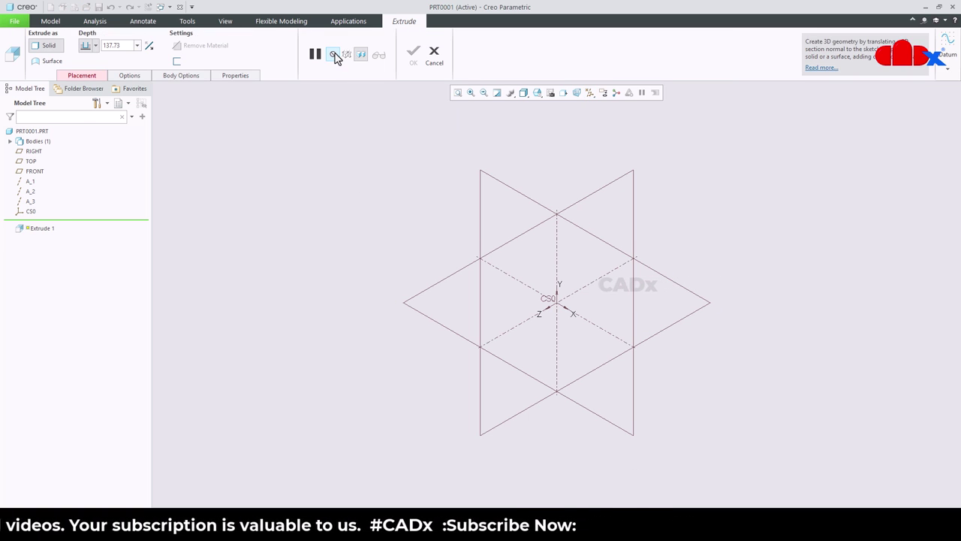
{"action": "left_click", "coordinate": [63, 173]}
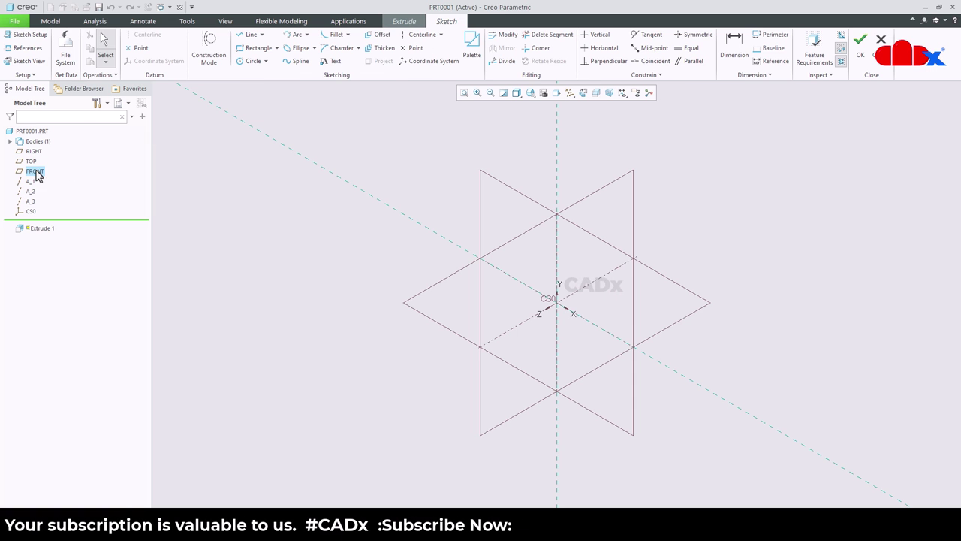
{"action": "left_click", "coordinate": [584, 92]}
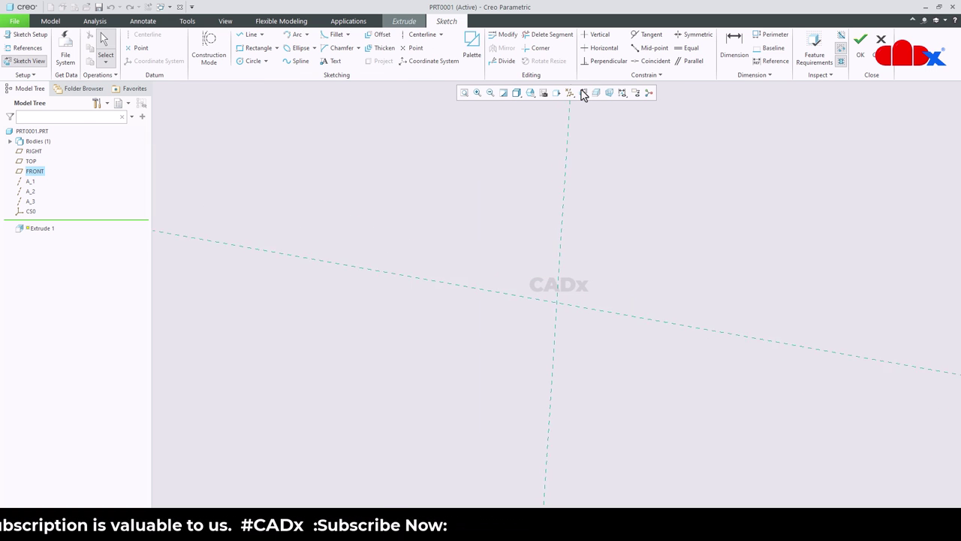
{"action": "left_click", "coordinate": [570, 93]}
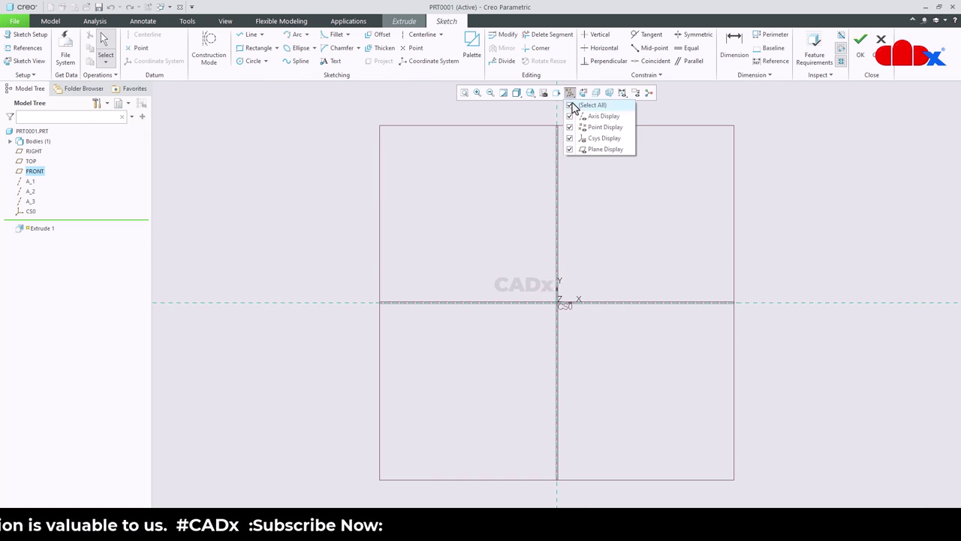
{"action": "left_click", "coordinate": [592, 105]}
{"action": "left_click", "coordinate": [601, 219]}
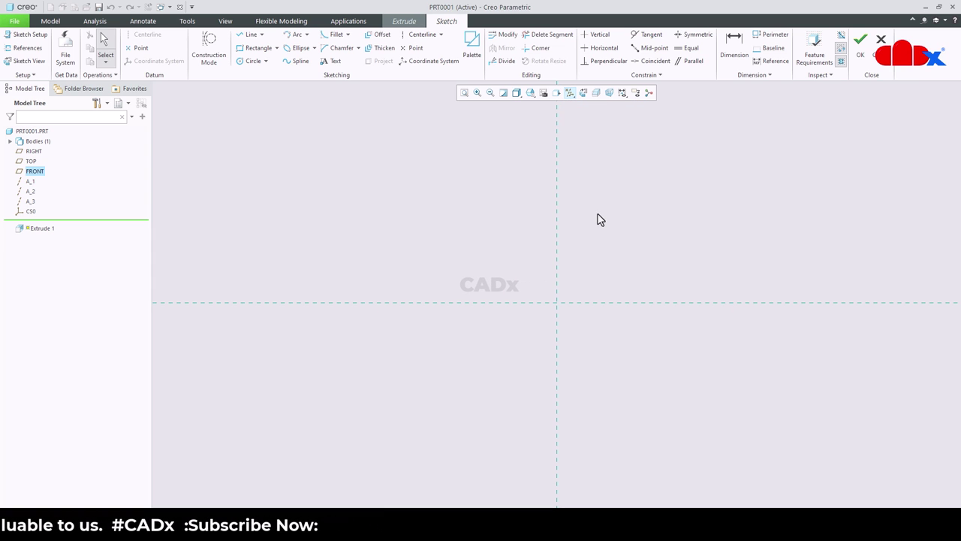
Draw a horizontal centerline and a tall rectangle crossing it.
{"action": "right_click", "coordinate": [600, 219]}
{"action": "left_click", "coordinate": [667, 230]}
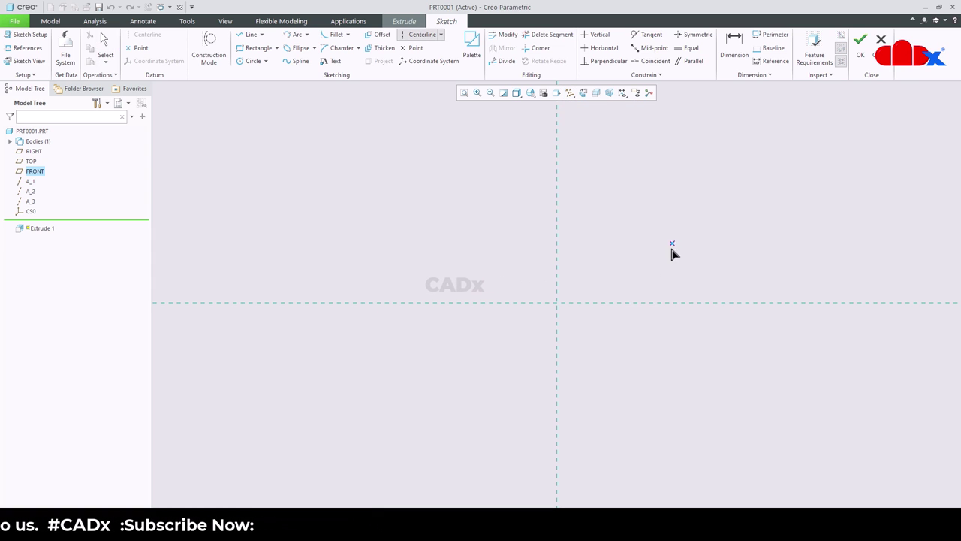
{"action": "left_click", "coordinate": [650, 305]}
{"action": "left_click", "coordinate": [681, 304]}
{"action": "middle_click", "coordinate": [665, 342]}
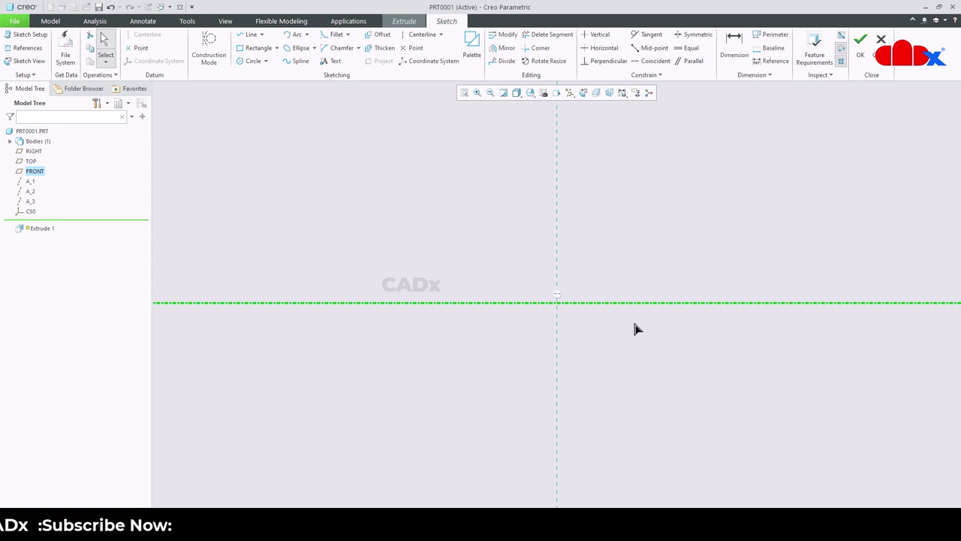
{"action": "left_click", "coordinate": [255, 49]}
{"action": "left_click", "coordinate": [454, 157]}
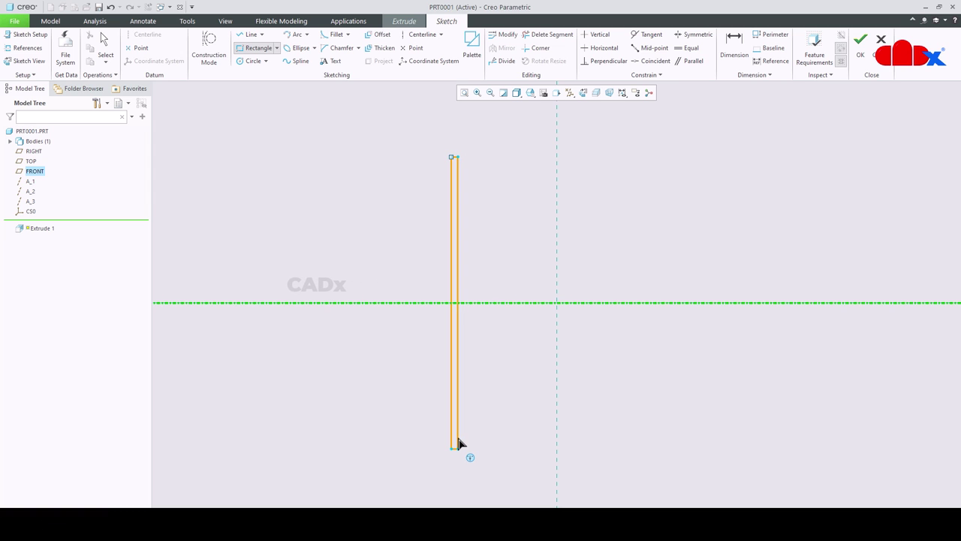
{"action": "left_click", "coordinate": [457, 446]}
{"action": "middle_click", "coordinate": [505, 418]}
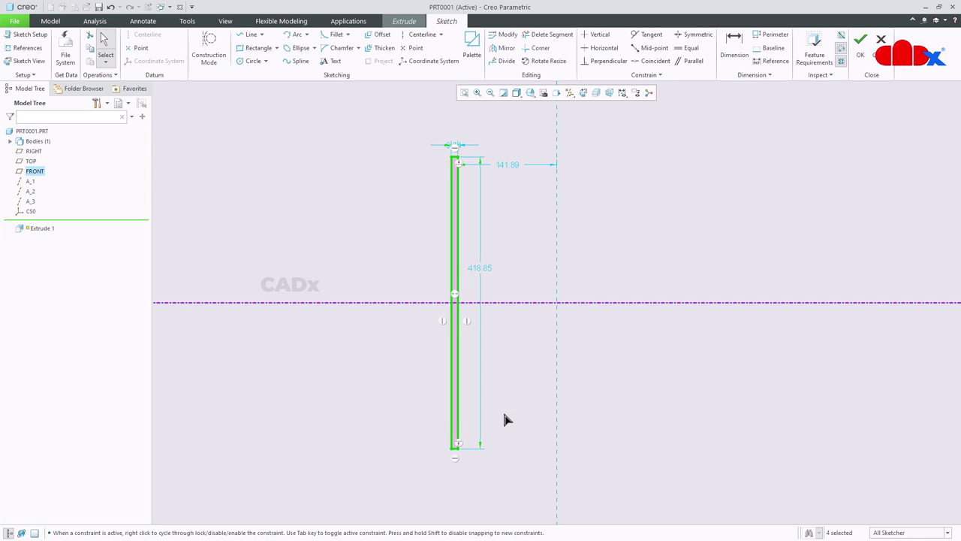
Size the rectangle to 400 tall and 5 wide.
{"action": "double_click", "coordinate": [481, 268]}
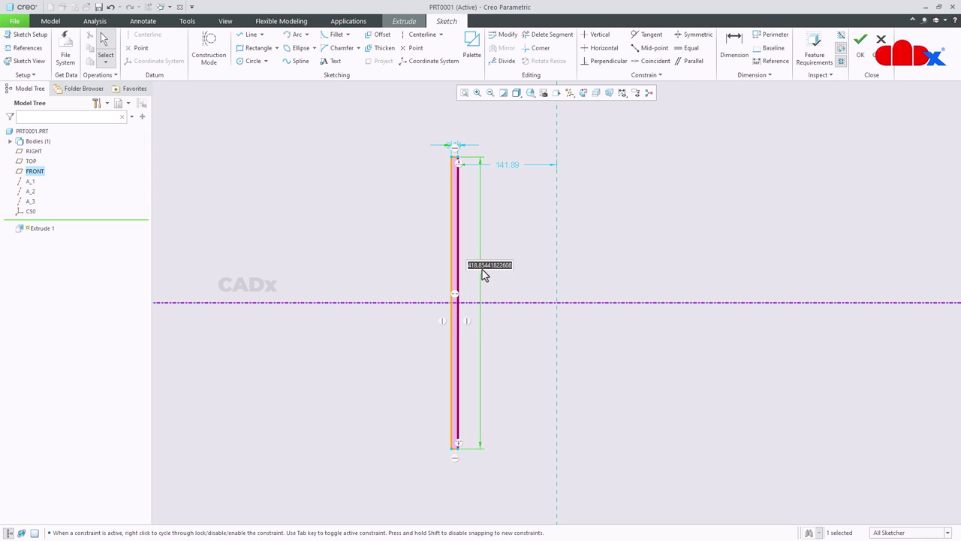
{"action": "type", "text": "400"}
{"action": "key", "text": "Return"}
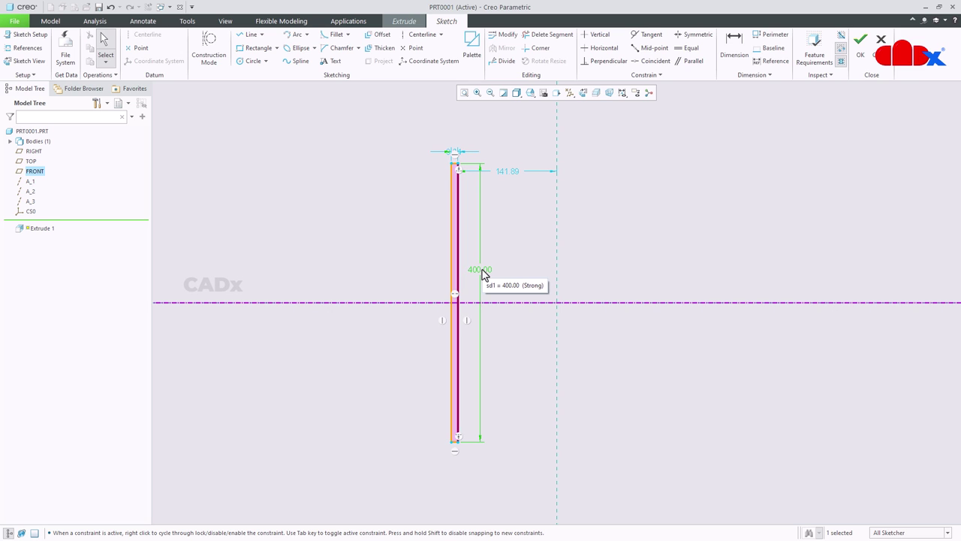
{"action": "double_click", "coordinate": [458, 153]}
{"action": "type", "text": "5"}
{"action": "key", "text": "Return"}
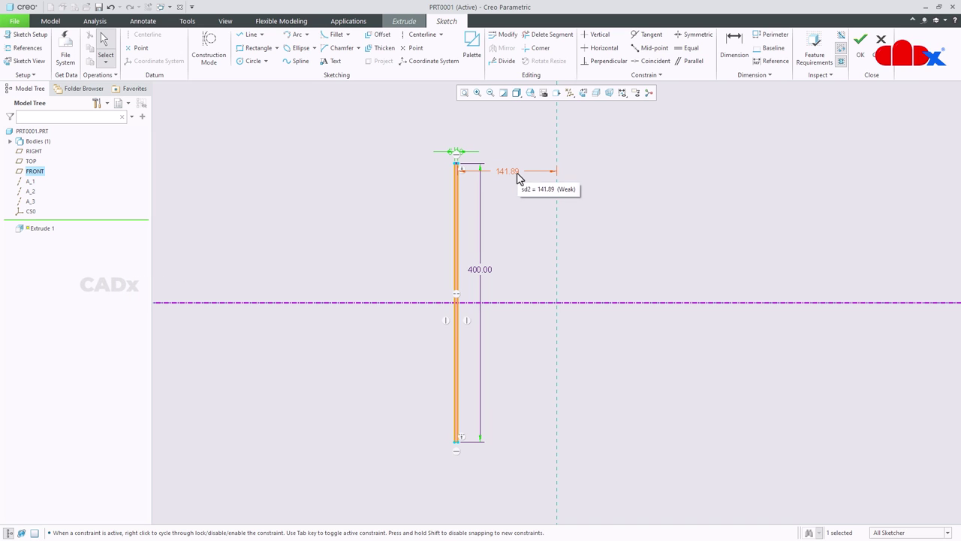
Add a vertical centerline and a 283.79 diameter dimension from the strip to it.
{"action": "left_click", "coordinate": [420, 34]}
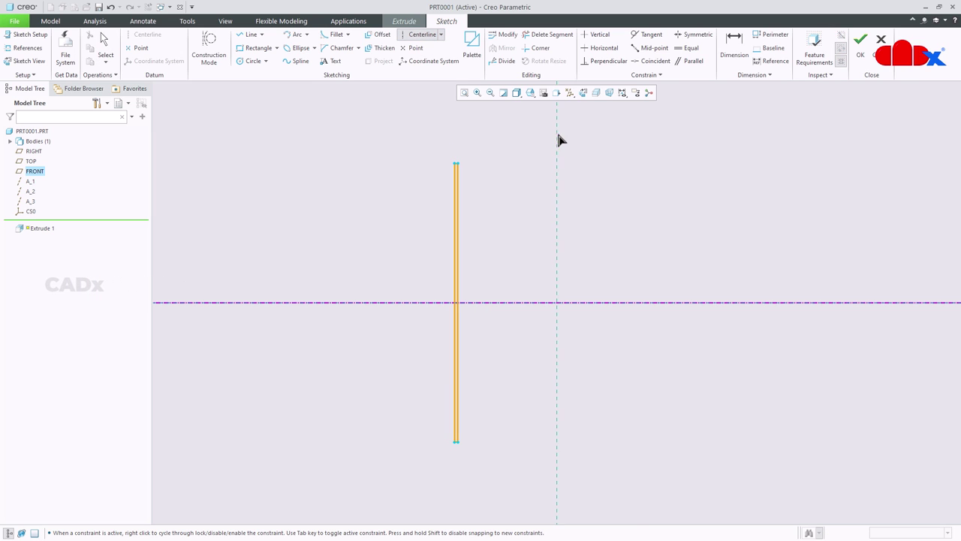
{"action": "left_click", "coordinate": [558, 143]}
{"action": "left_click", "coordinate": [558, 186]}
{"action": "middle_click", "coordinate": [651, 198]}
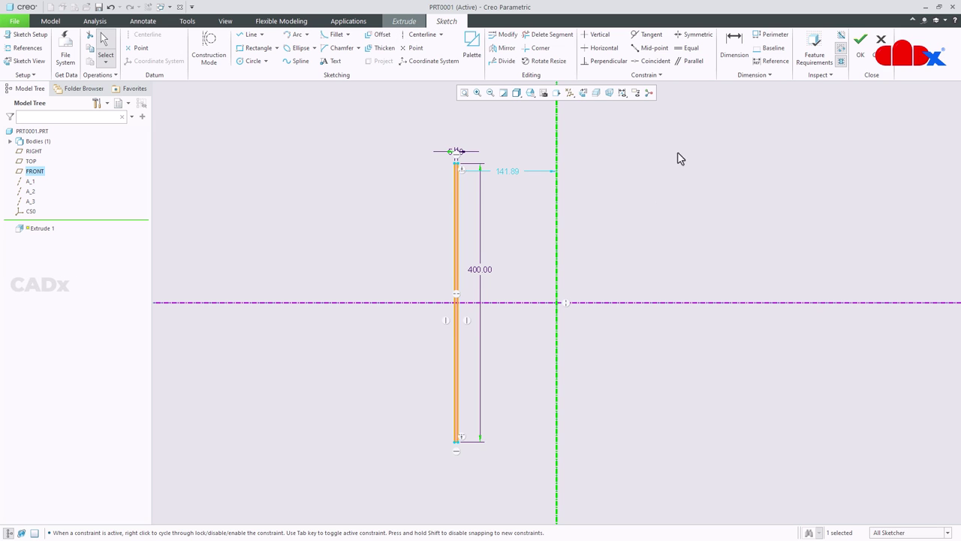
{"action": "left_click", "coordinate": [732, 47]}
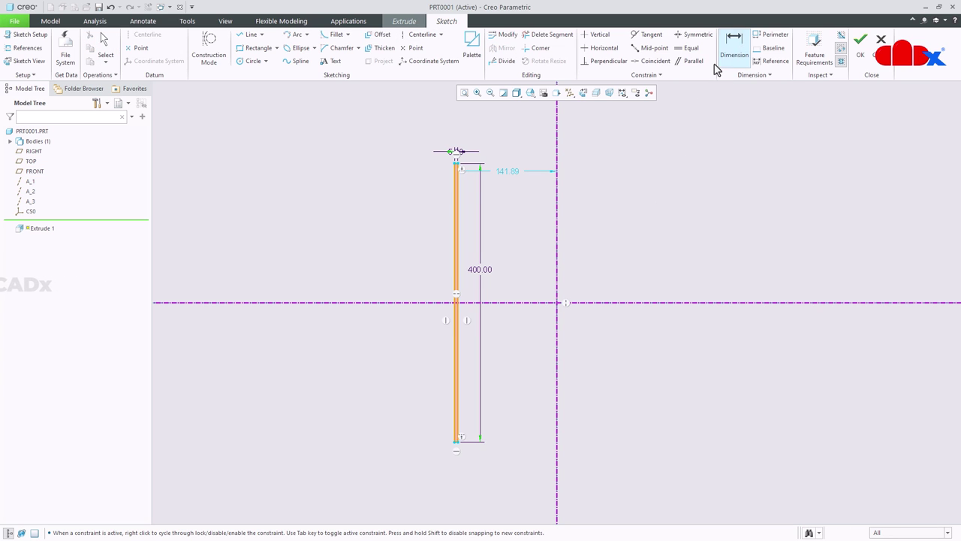
{"action": "left_click", "coordinate": [461, 190]}
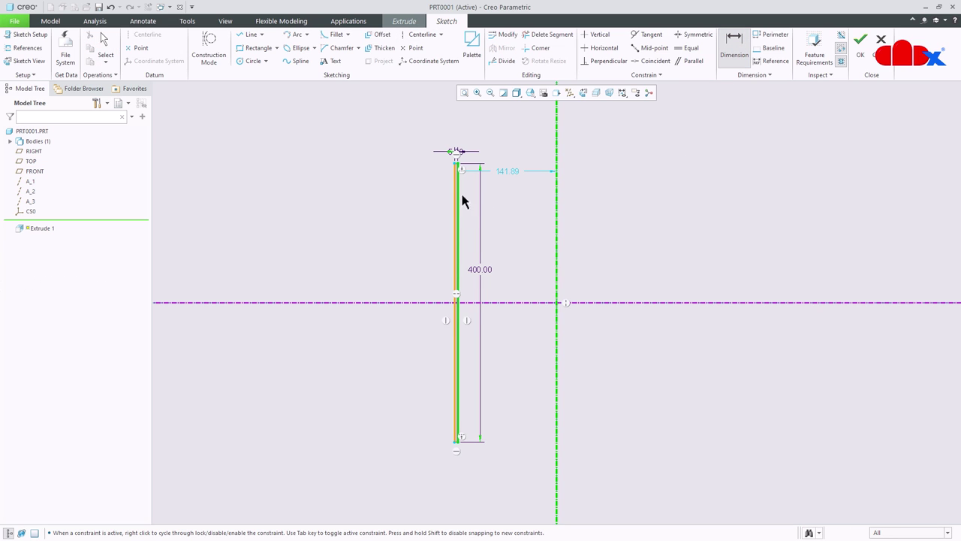
{"action": "middle_click", "coordinate": [518, 196]}
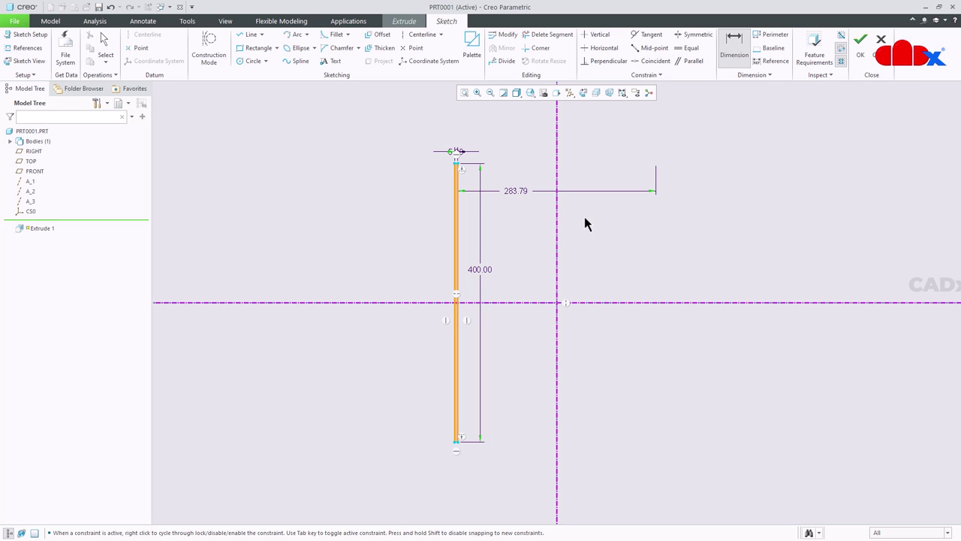
Extrude the strip symmetrically to a depth of 1000 and finish Extrude 1.
{"action": "left_click", "coordinate": [861, 45]}
{"action": "middle_click_drag", "start_coordinate": [672, 208], "coordinate": [623, 246]}
{"action": "double_click", "coordinate": [537, 296]}
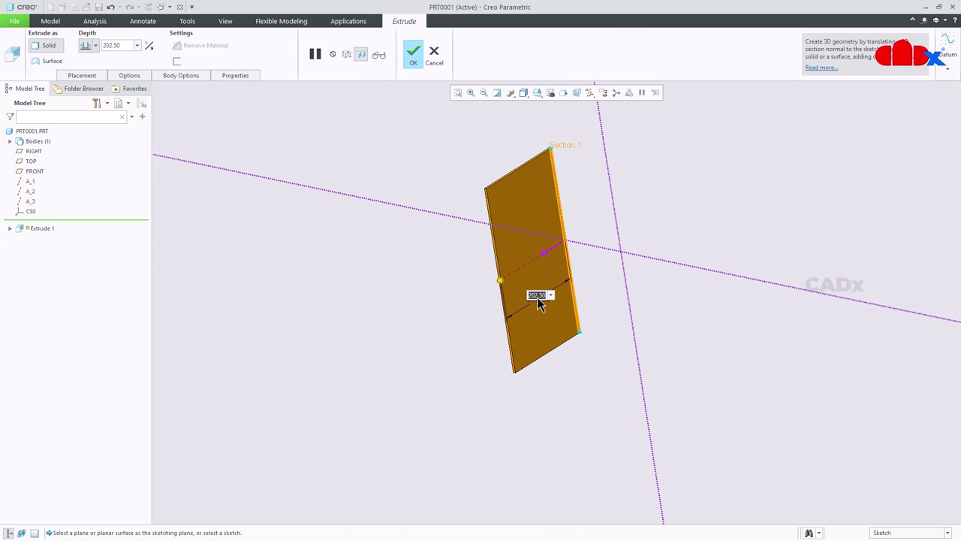
{"action": "type", "text": "1000"}
{"action": "key", "text": "Return"}
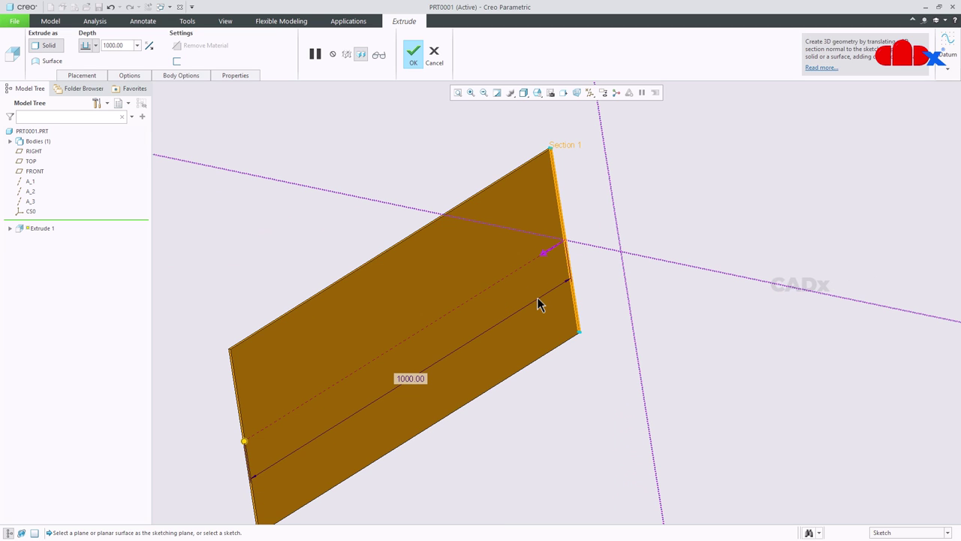
{"action": "left_click", "coordinate": [96, 45]}
{"action": "left_click", "coordinate": [84, 75]}
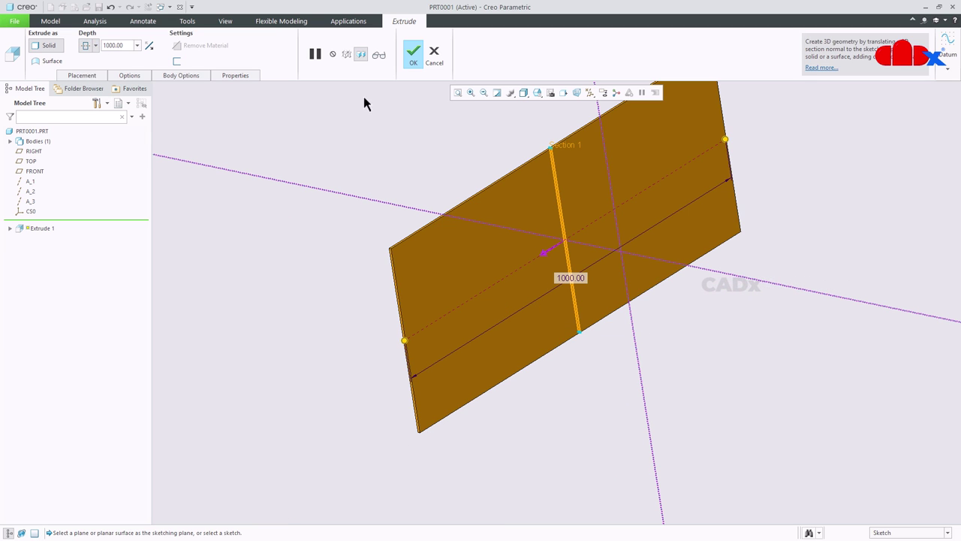
{"action": "left_click", "coordinate": [414, 53]}
{"action": "left_click", "coordinate": [556, 466]}
{"action": "middle_click_drag", "start_coordinate": [533, 463], "coordinate": [463, 335]}
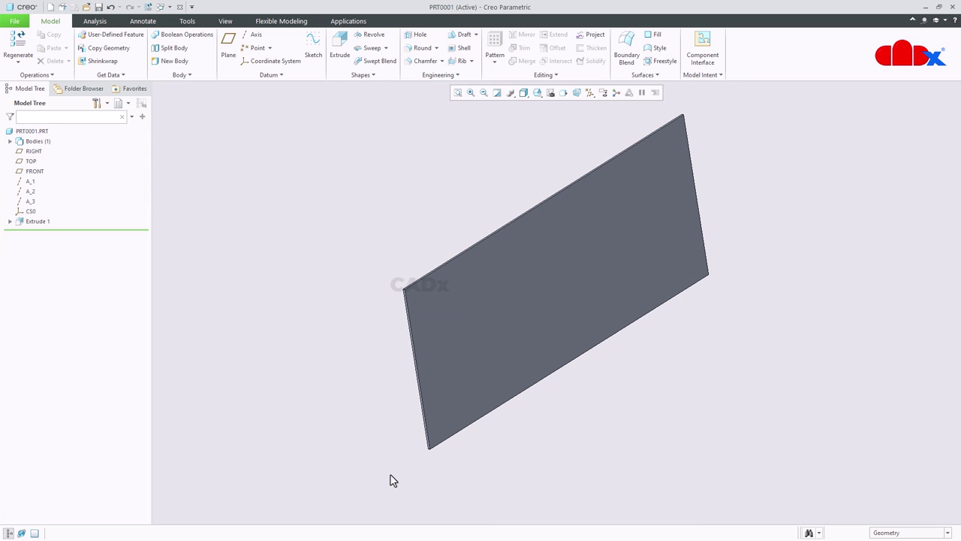
Compute 1000 ÷ π in Calculator and copy the 318.3098… result.
{"action": "key", "text": "XF86Calculator"}
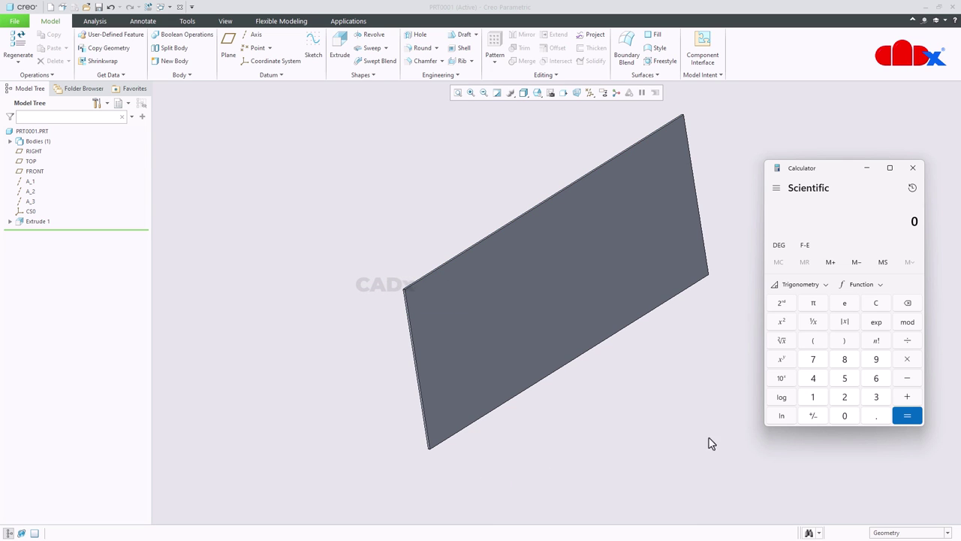
{"action": "left_click", "coordinate": [818, 403]}
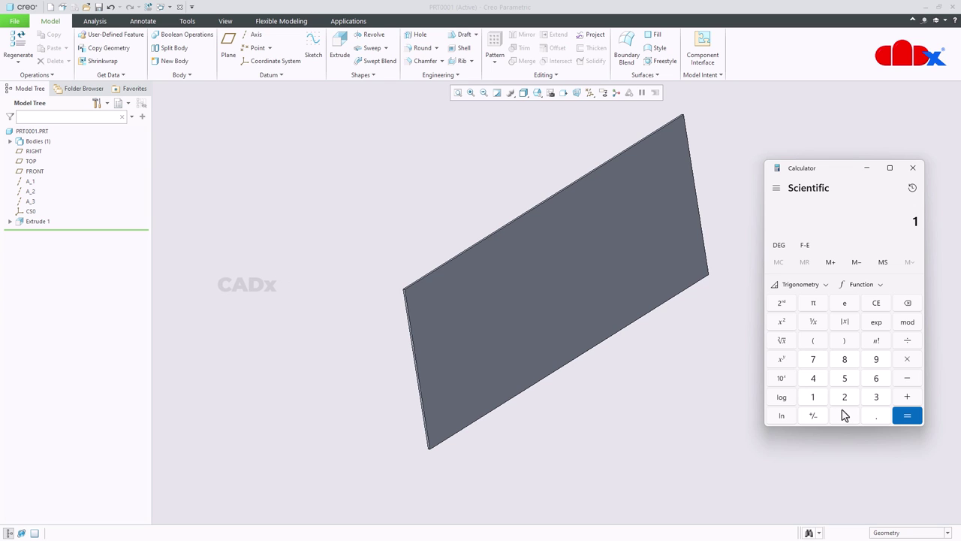
{"action": "left_click", "coordinate": [843, 415]}
{"action": "left_click", "coordinate": [846, 417]}
{"action": "left_click", "coordinate": [845, 416]}
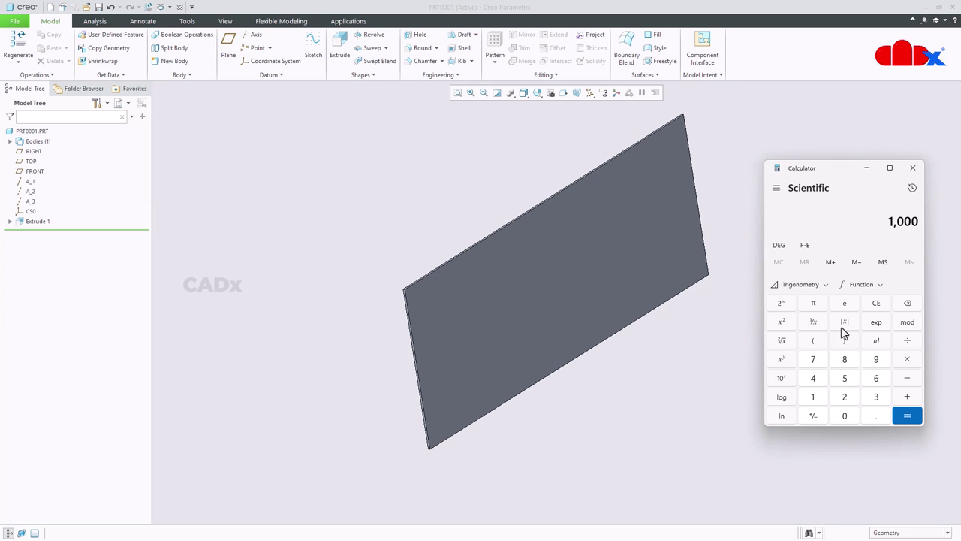
{"action": "left_click", "coordinate": [906, 342]}
{"action": "left_click", "coordinate": [813, 304]}
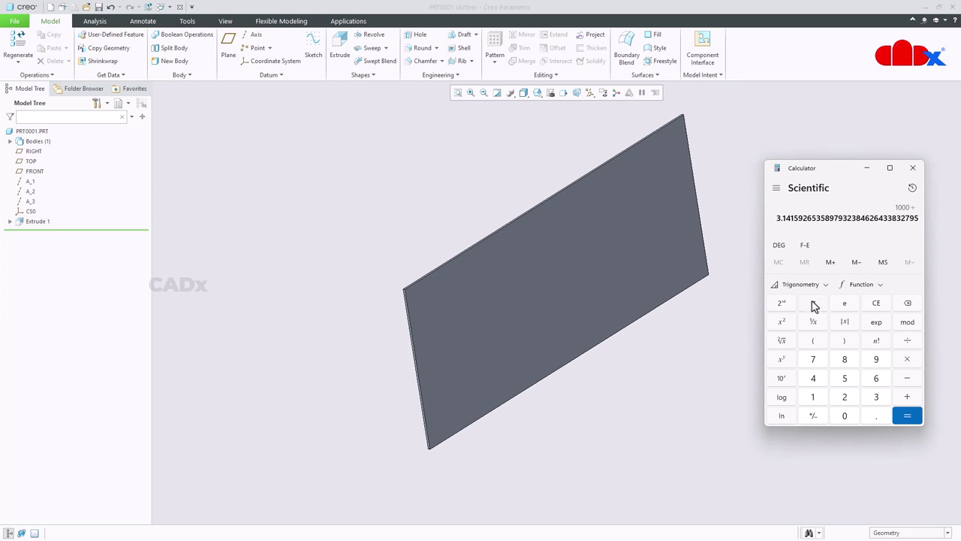
{"action": "left_click", "coordinate": [910, 418]}
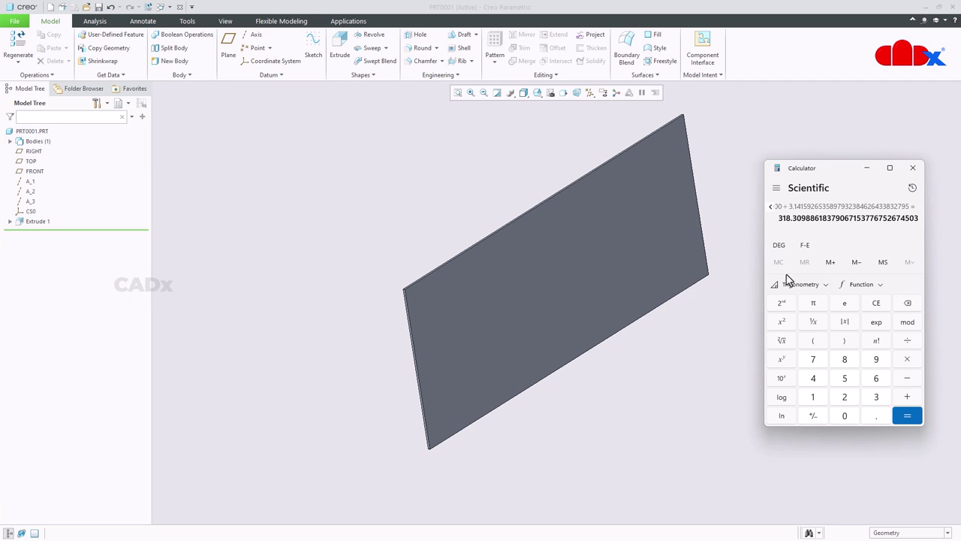
{"action": "left_click_drag", "start_coordinate": [778, 219], "coordinate": [923, 223]}
{"action": "key", "text": "ctrl+c"}
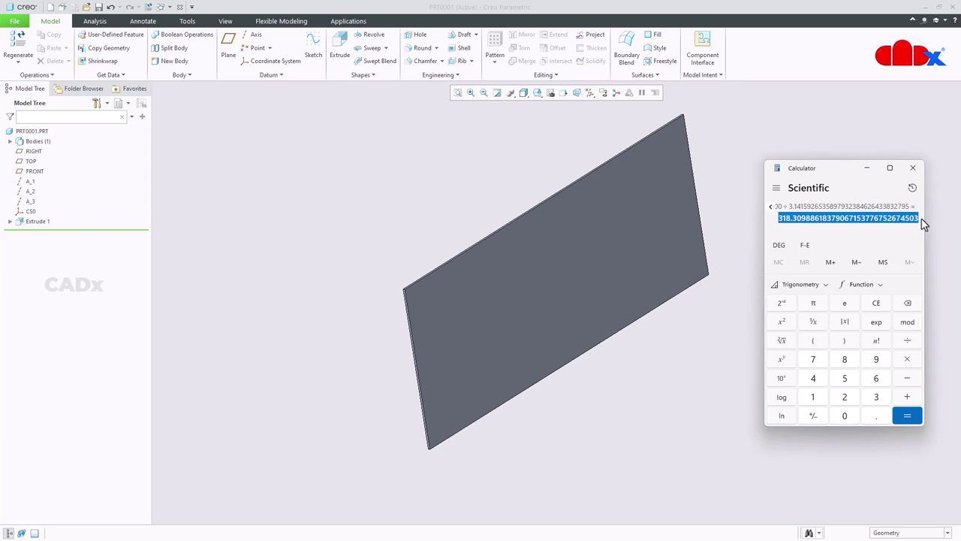
Reopen the plate's Extrude 1 sketch for editing.
{"action": "left_click", "coordinate": [718, 316]}
{"action": "left_click", "coordinate": [554, 280]}
{"action": "left_click", "coordinate": [577, 219]}
{"action": "left_click", "coordinate": [468, 203]}
{"action": "left_click", "coordinate": [473, 162]}
Replace the 283.79 dimension with the pasted 318.31 value and regenerate Extrude 1.
{"action": "left_click", "coordinate": [583, 94]}
{"action": "double_click", "coordinate": [576, 222]}
{"action": "key", "text": "ctrl+v"}
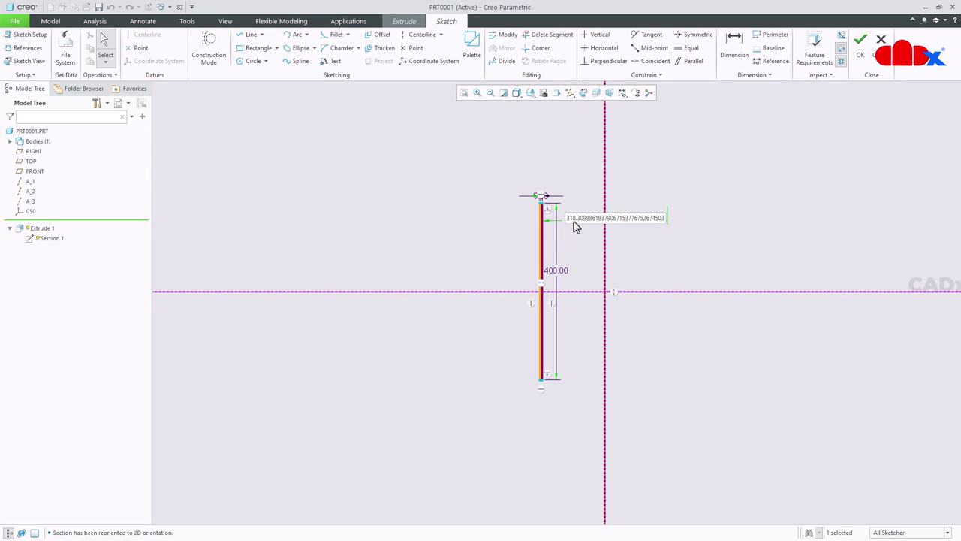
{"action": "key", "text": "Return"}
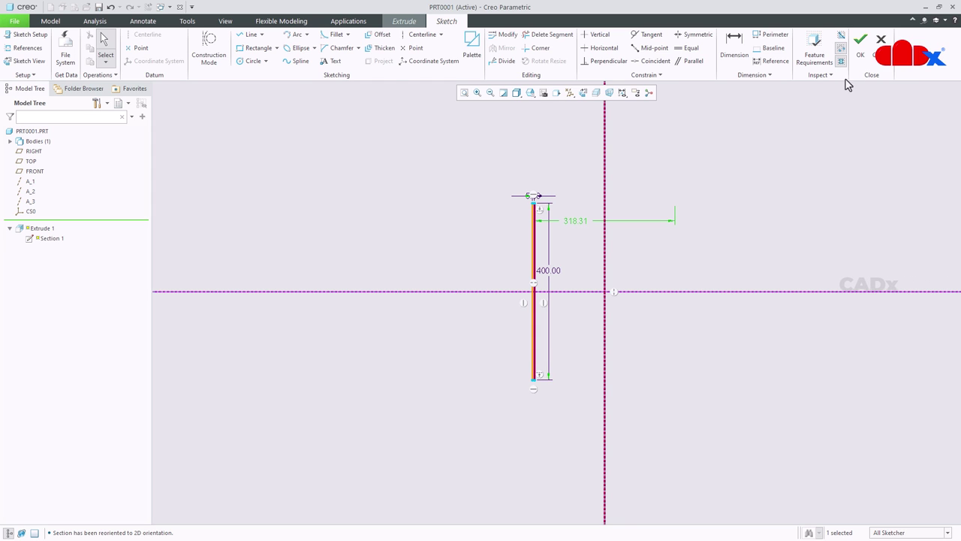
{"action": "left_click", "coordinate": [860, 43]}
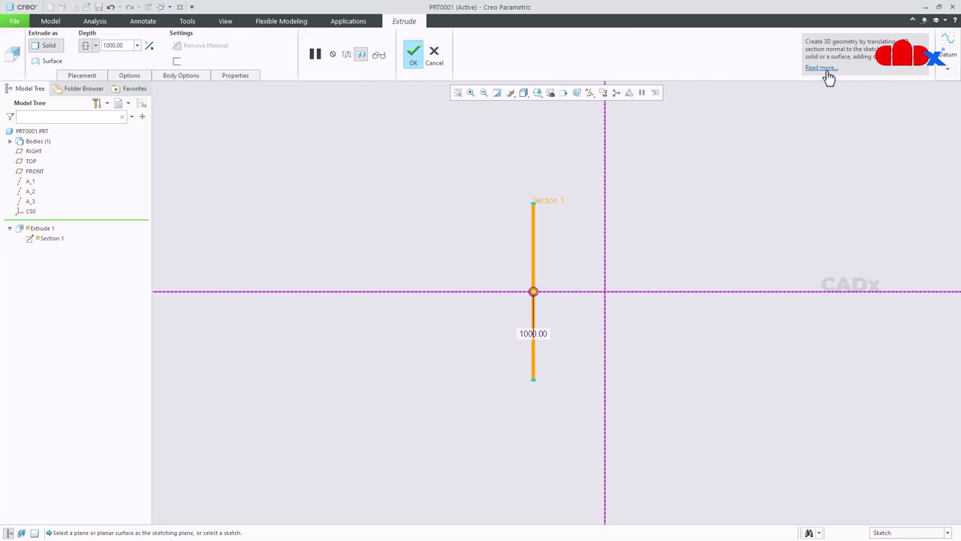
{"action": "left_click", "coordinate": [413, 51]}
Orbit the plate, then return it to the default isometric orientation.
{"action": "scroll", "coordinate": [601, 331], "scroll_direction": "down", "scroll_amount": 2}
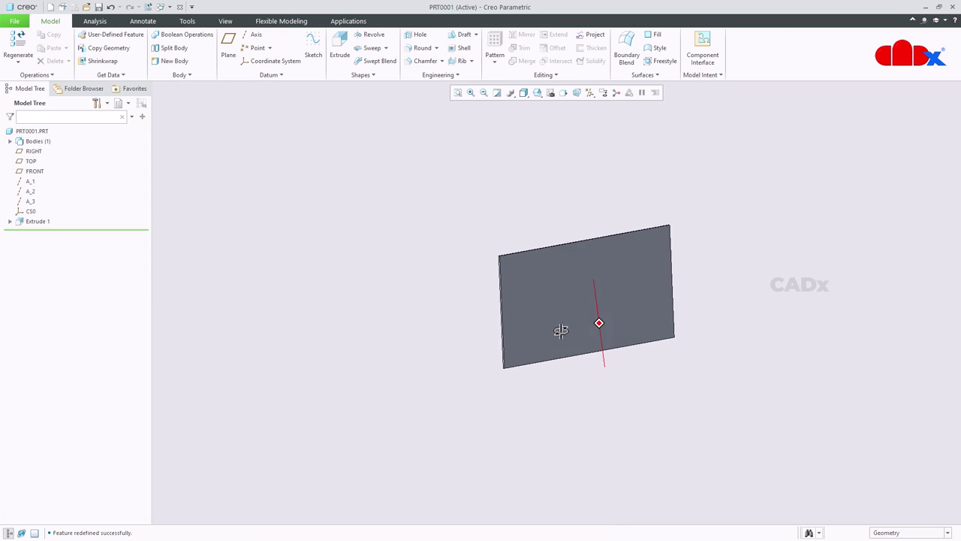
{"action": "middle_click_drag", "start_coordinate": [553, 331], "coordinate": [552, 321]}
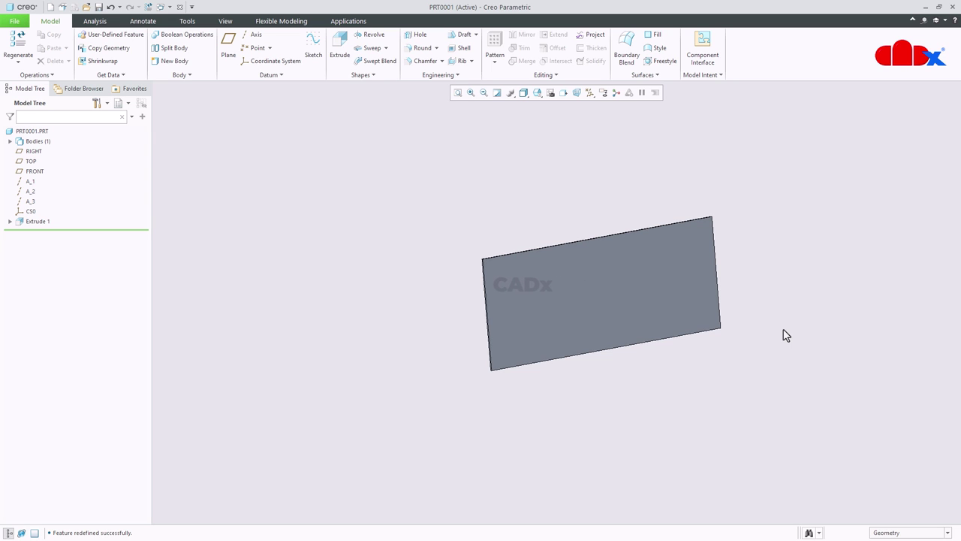
{"action": "key", "text": "ctrl+d"}
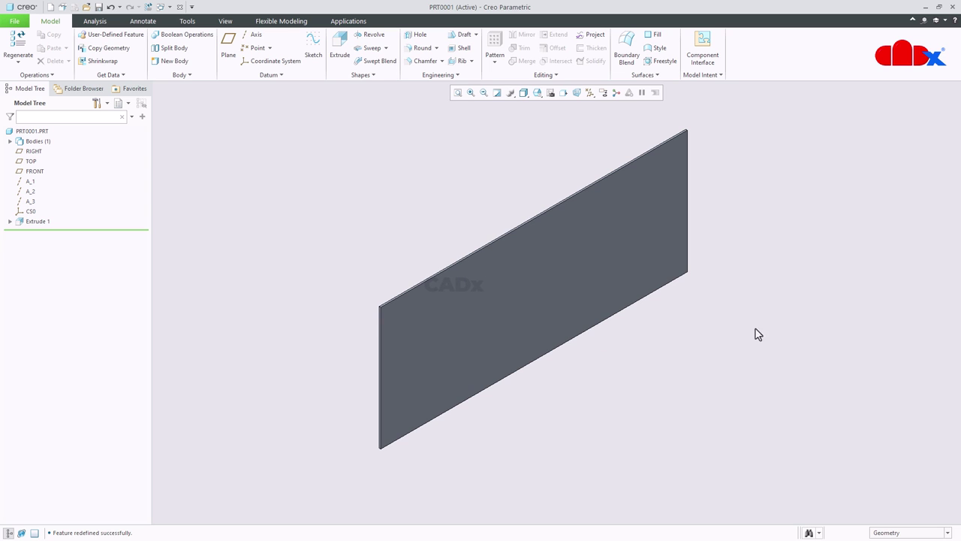
Start a new extrude sketch on the plate face, referencing its left and bottom edges.
{"action": "left_click", "coordinate": [340, 50]}
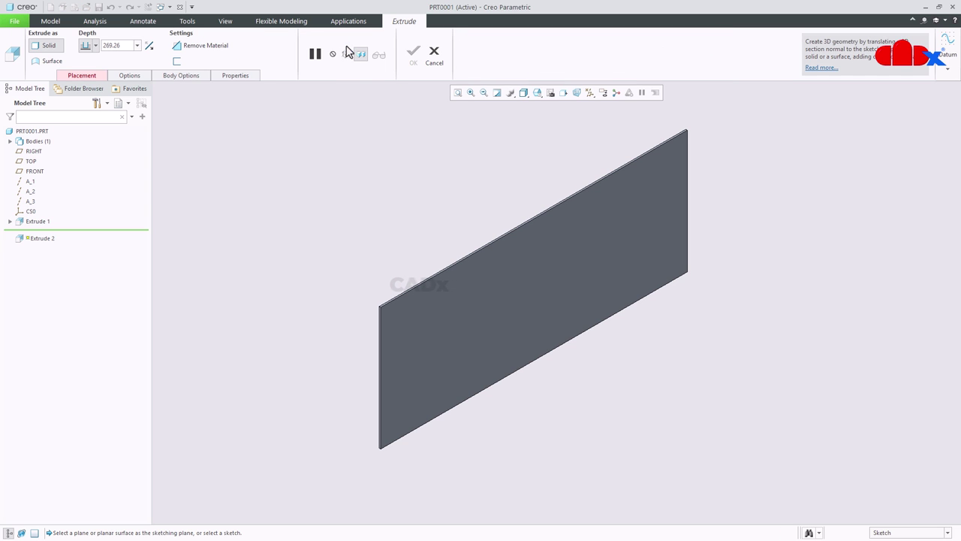
{"action": "left_click", "coordinate": [421, 376]}
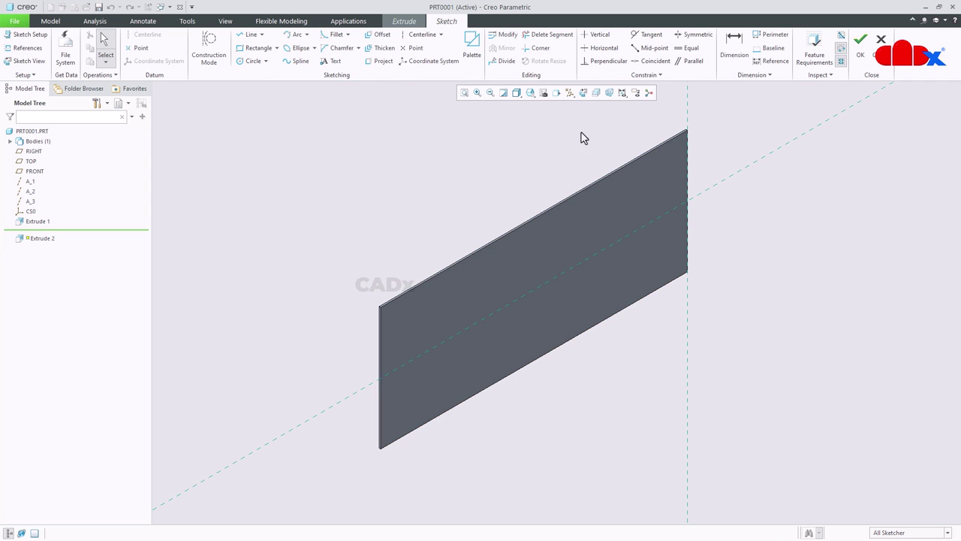
{"action": "left_click", "coordinate": [583, 94]}
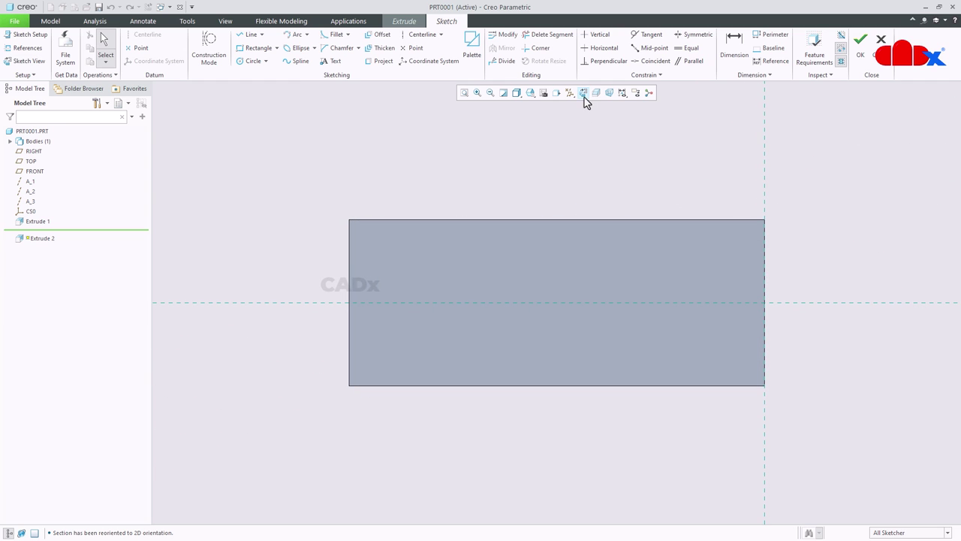
{"action": "left_click", "coordinate": [28, 48]}
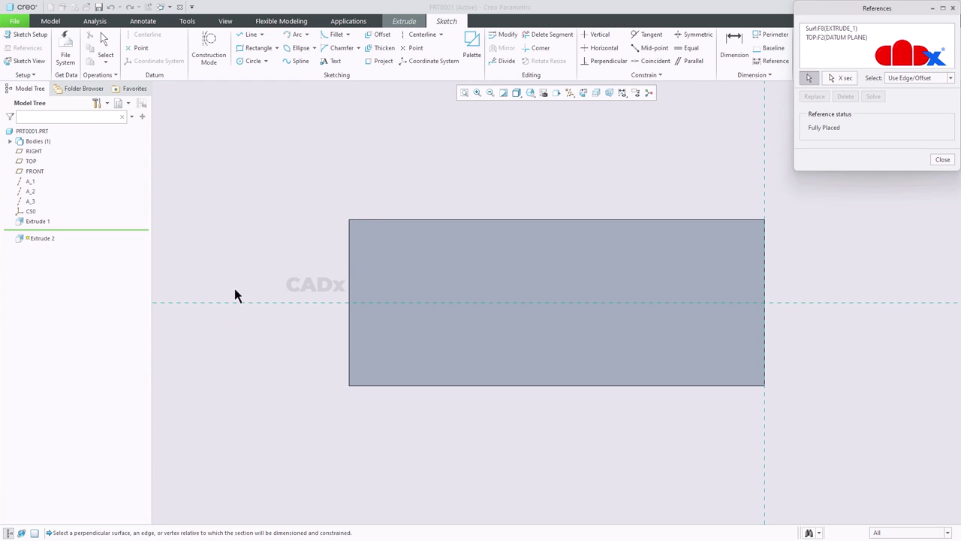
{"action": "left_click", "coordinate": [351, 269]}
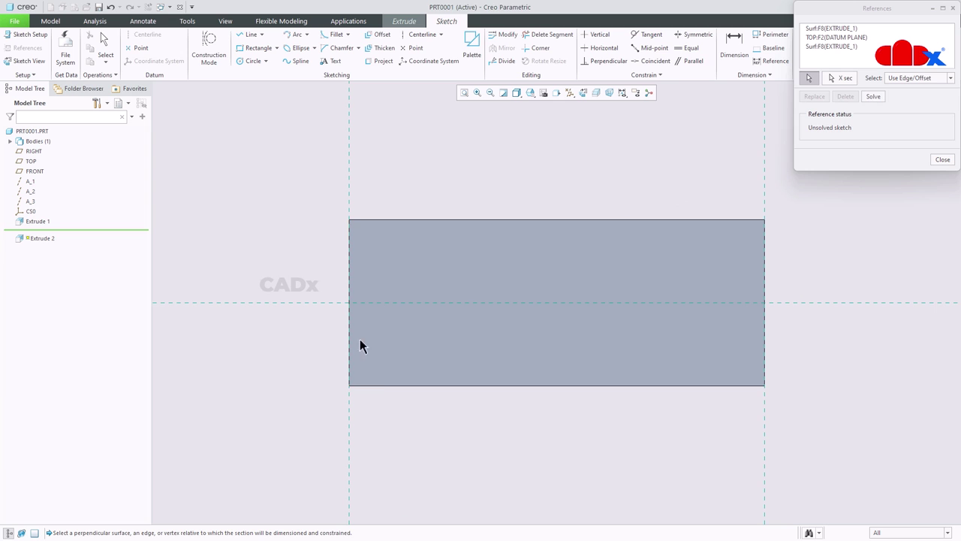
{"action": "left_click", "coordinate": [378, 387]}
{"action": "scroll", "coordinate": [310, 339], "scroll_direction": "down", "scroll_amount": 1}
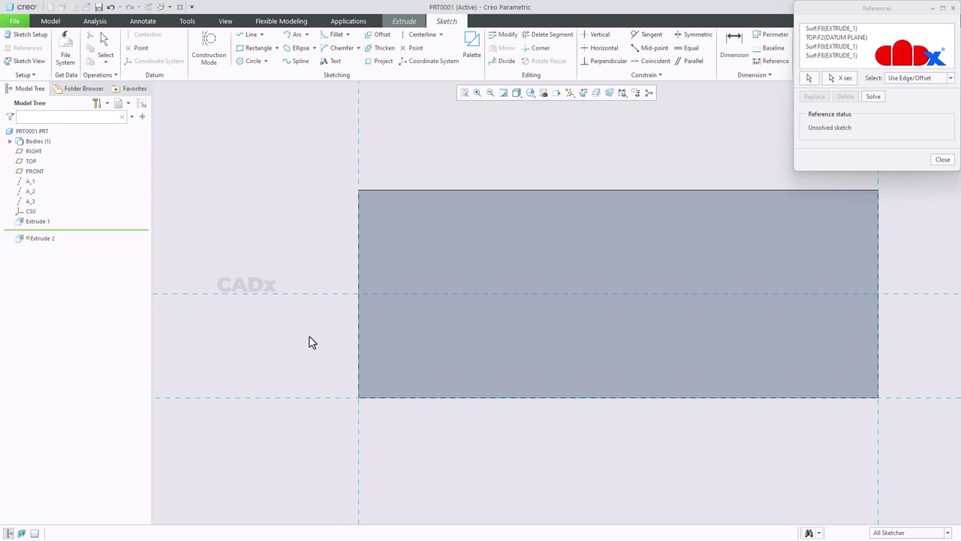
{"action": "left_click", "coordinate": [942, 160]}
Insert a 6-Sided Hexagon near the lower-left corner at scale 20, rotated 90°.
{"action": "left_click", "coordinate": [472, 45]}
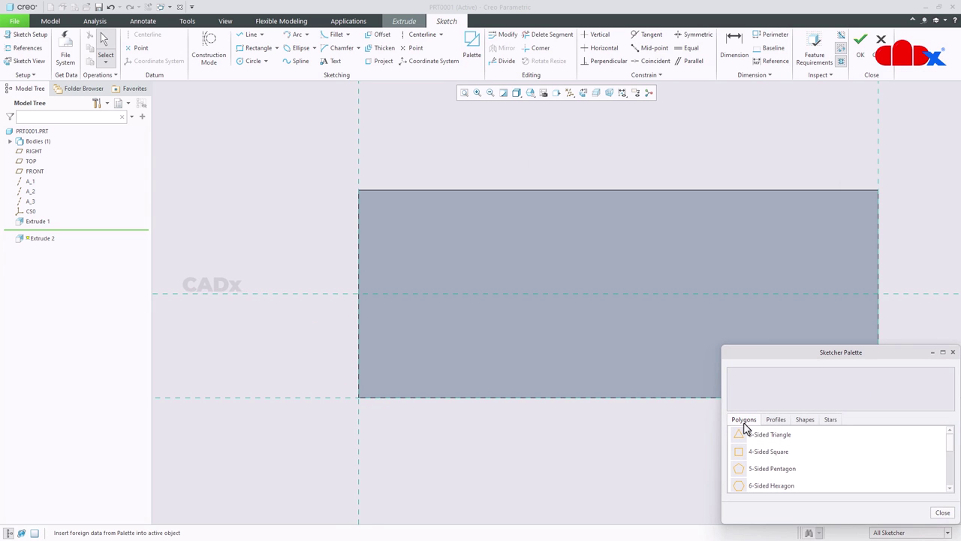
{"action": "double_click", "coordinate": [761, 485]}
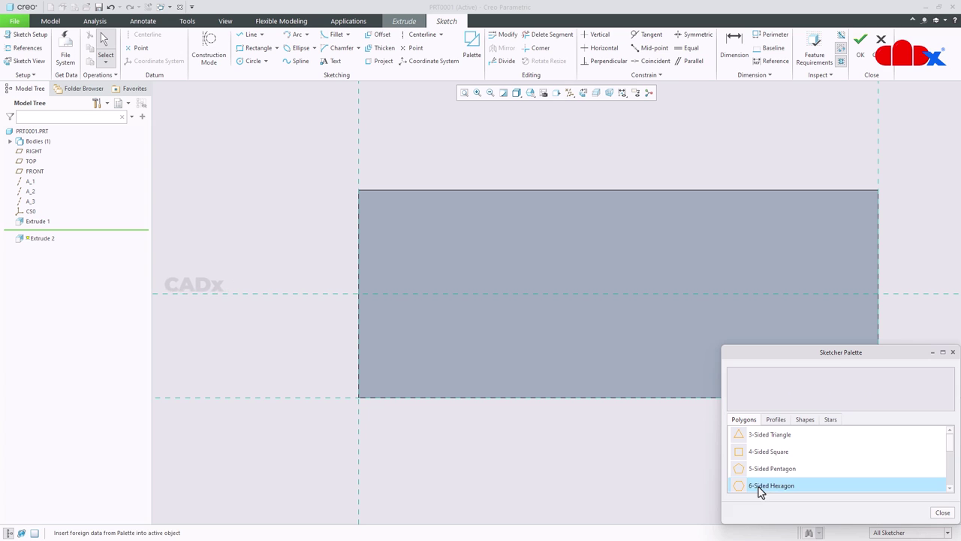
{"action": "left_click", "coordinate": [391, 362]}
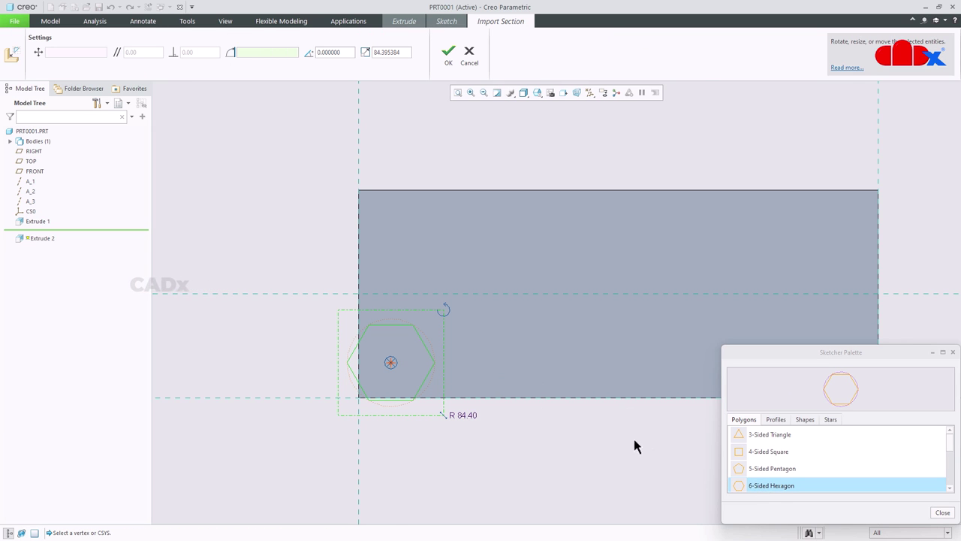
{"action": "left_click", "coordinate": [940, 513]}
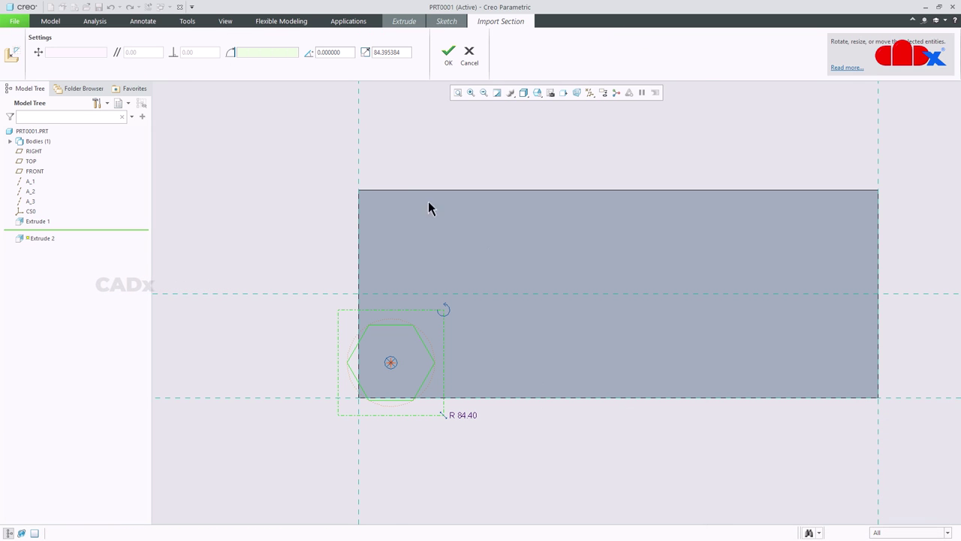
{"action": "left_click", "coordinate": [410, 52]}
{"action": "type", "text": "20"}
{"action": "key", "text": "Return"}
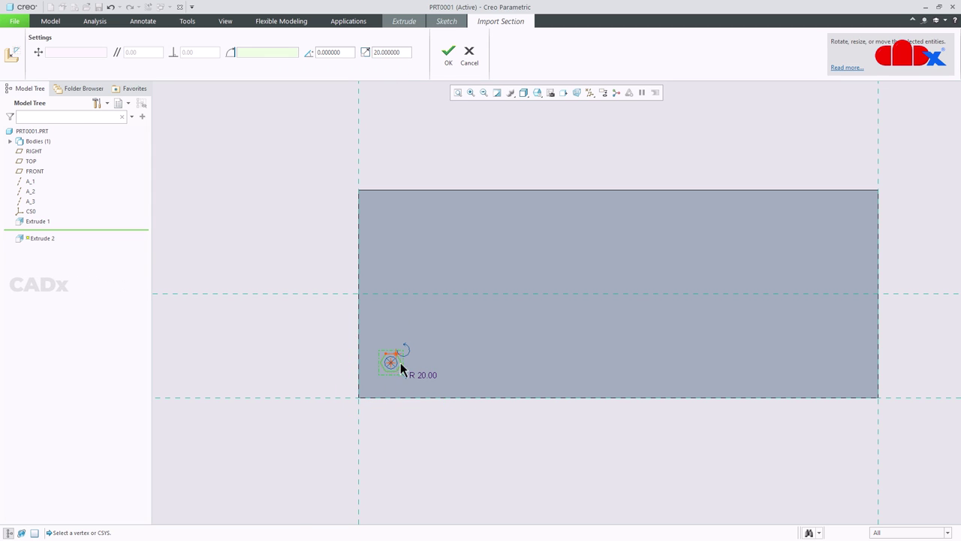
{"action": "scroll", "coordinate": [400, 360], "scroll_direction": "down", "scroll_amount": 3}
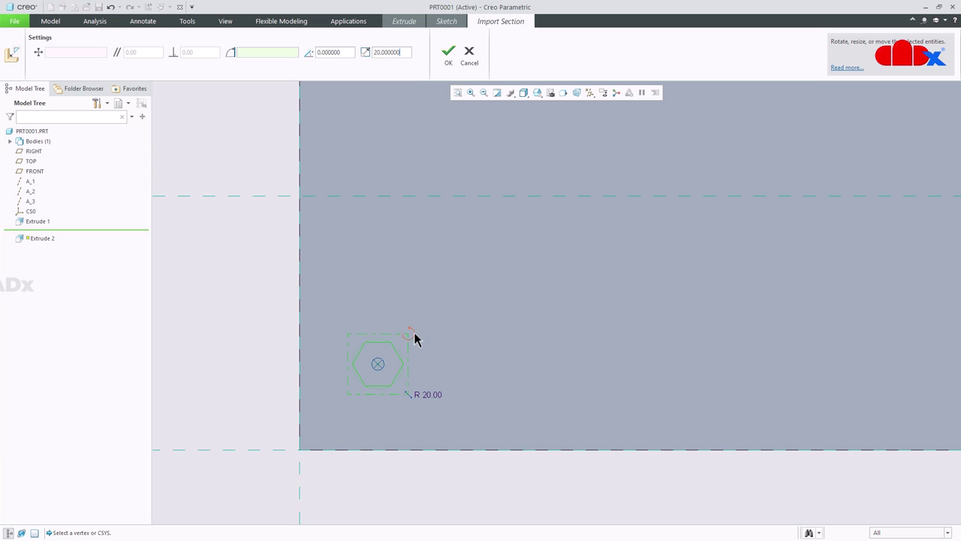
{"action": "left_click_drag", "start_coordinate": [410, 331], "coordinate": [343, 327]}
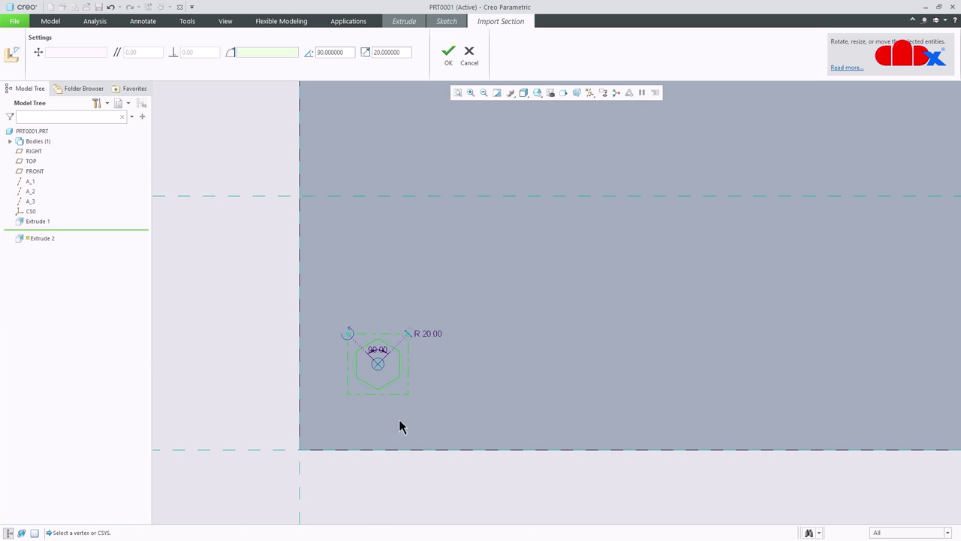
{"action": "left_click", "coordinate": [448, 54]}
{"action": "left_click", "coordinate": [730, 52]}
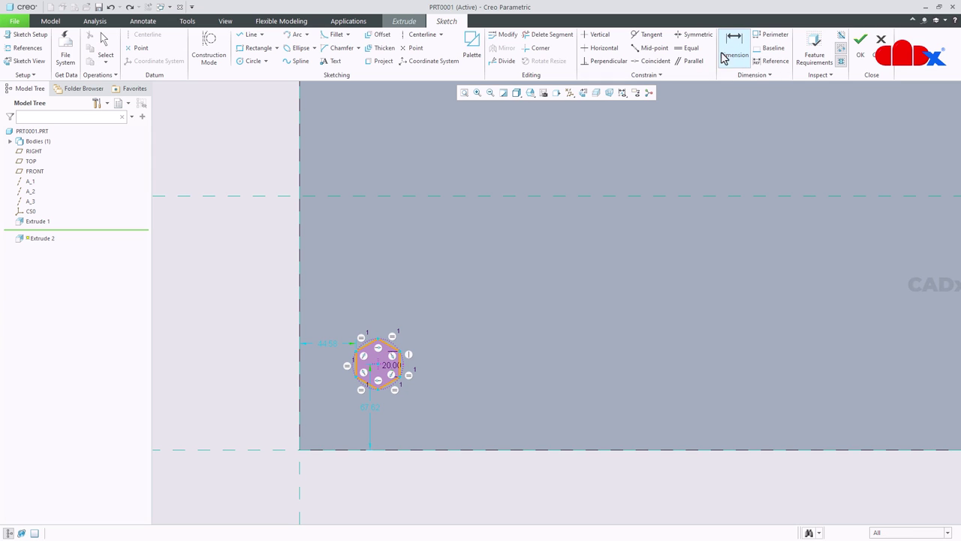
Dimension the hexagon 20 from the left edge and 40 from the bottom edge.
{"action": "left_click", "coordinate": [301, 361]}
{"action": "middle_click", "coordinate": [338, 307]}
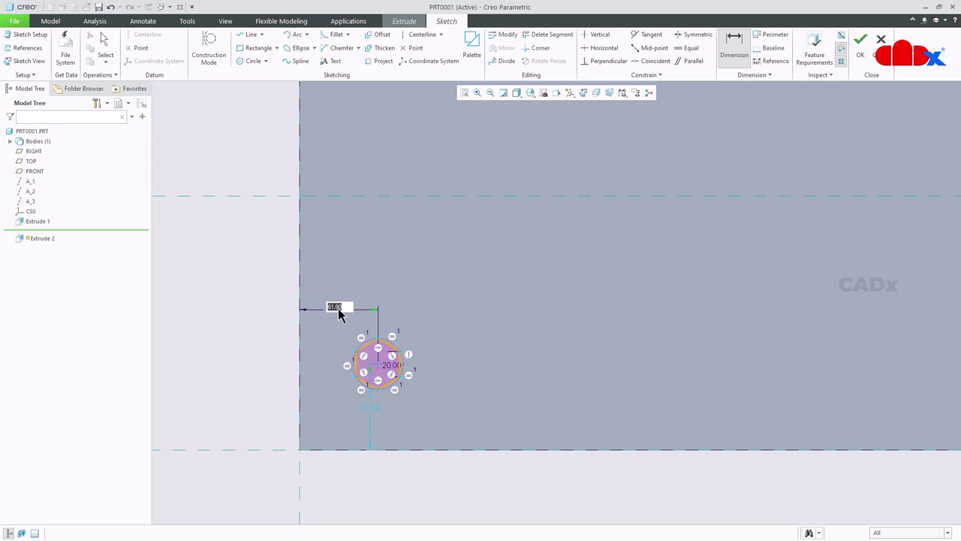
{"action": "type", "text": "20"}
{"action": "key", "text": "Return"}
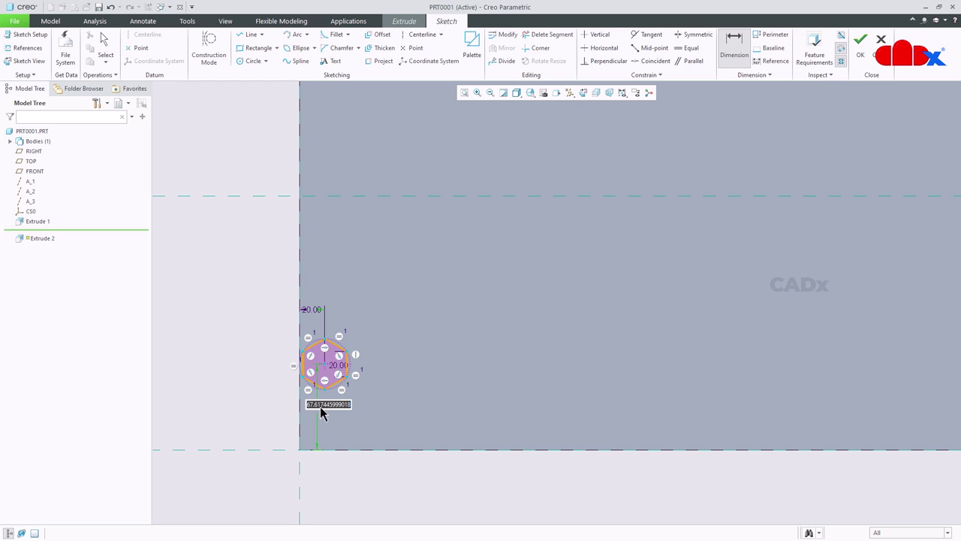
{"action": "type", "text": "40"}
{"action": "key", "text": "Return"}
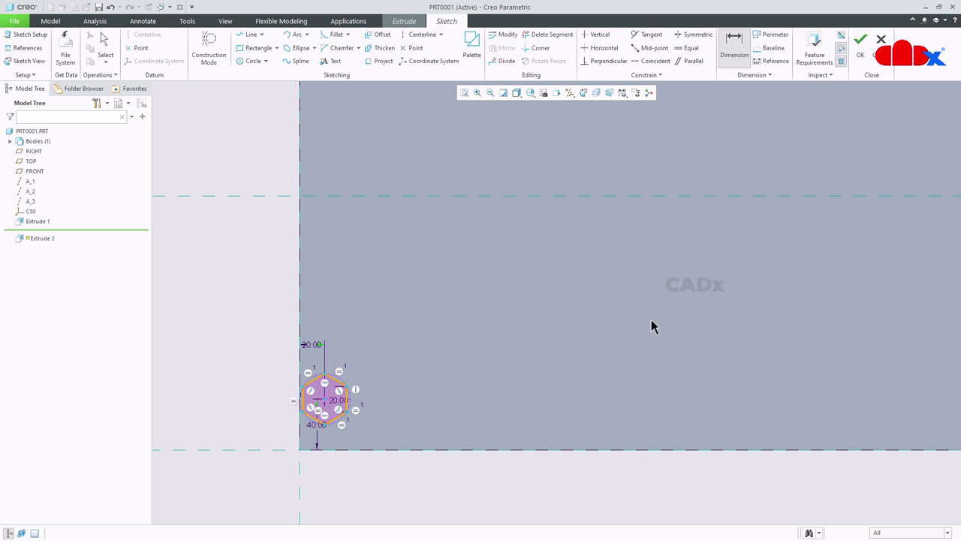
Cut the hexagon through the entire plate as Extrude 2.
{"action": "left_click", "coordinate": [861, 43]}
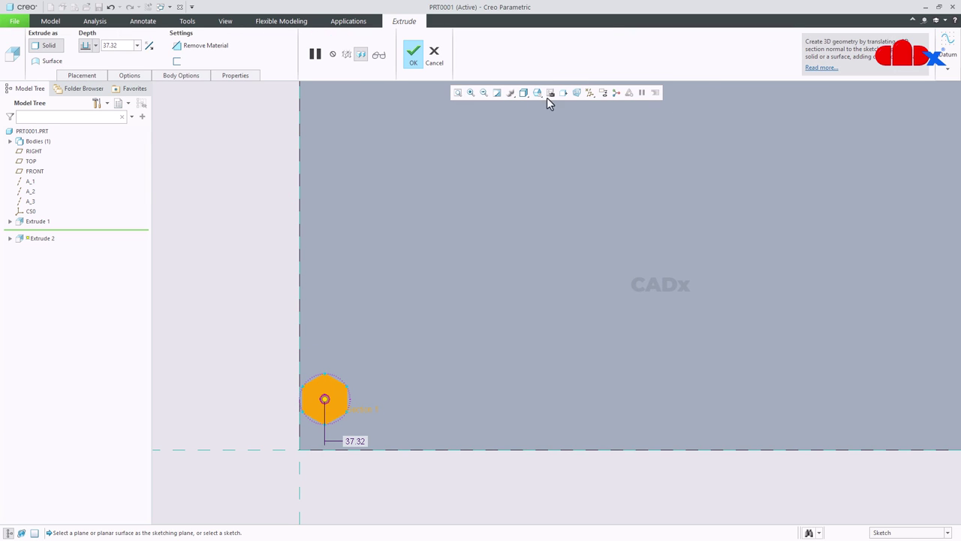
{"action": "left_click", "coordinate": [194, 50]}
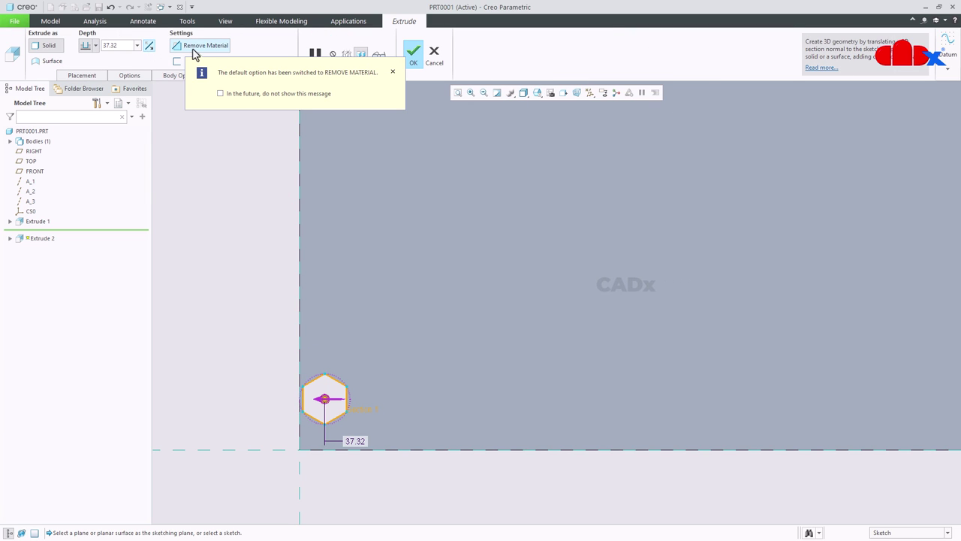
{"action": "left_click", "coordinate": [88, 45]}
{"action": "left_click", "coordinate": [86, 97]}
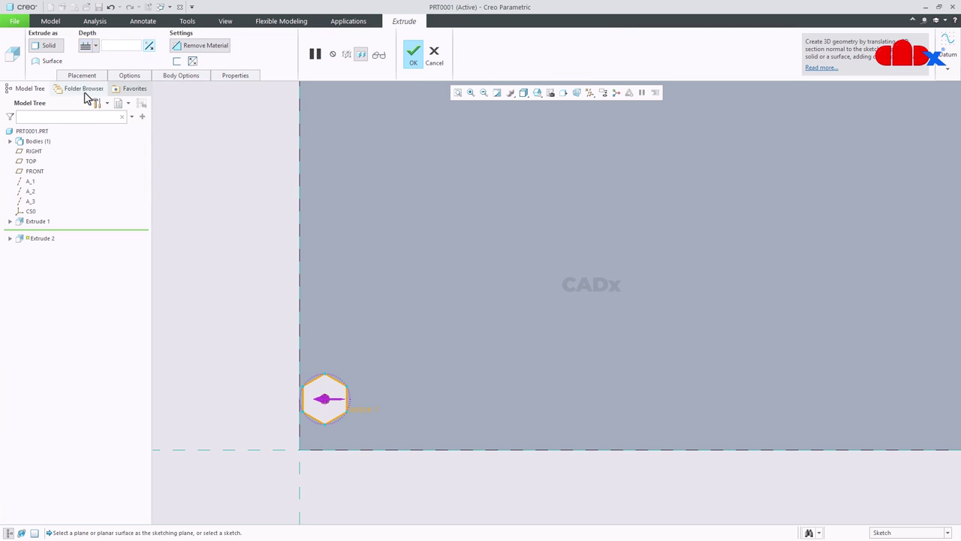
{"action": "left_click", "coordinate": [415, 55]}
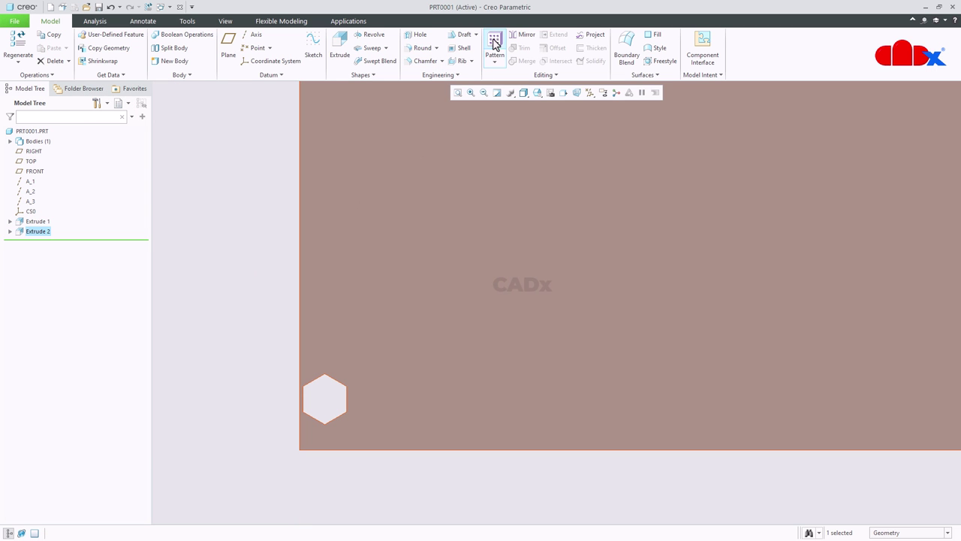
Start a Fill pattern of the hexagonal cut with its region sketched on the plate face.
{"action": "left_click", "coordinate": [493, 45]}
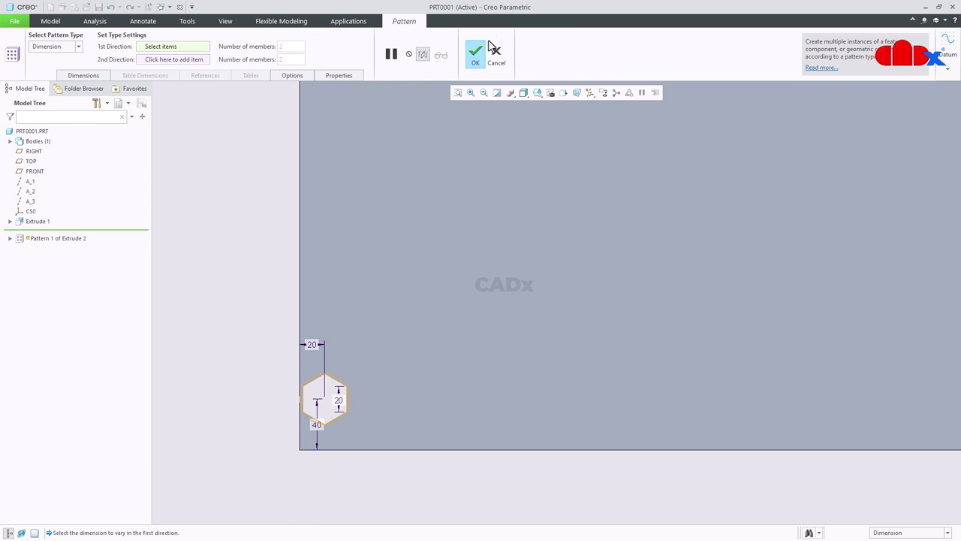
{"action": "left_click", "coordinate": [60, 46]}
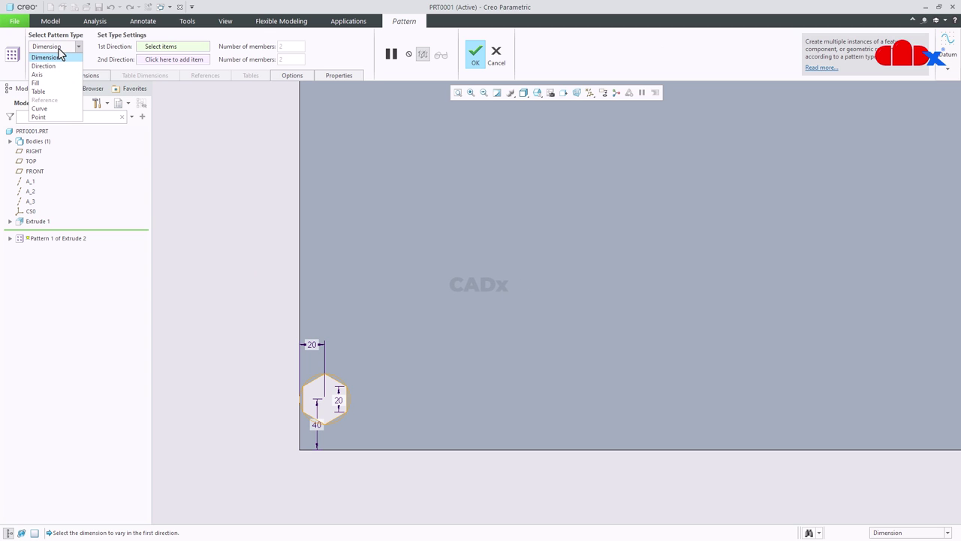
{"action": "left_click", "coordinate": [38, 82]}
{"action": "left_click", "coordinate": [204, 78]}
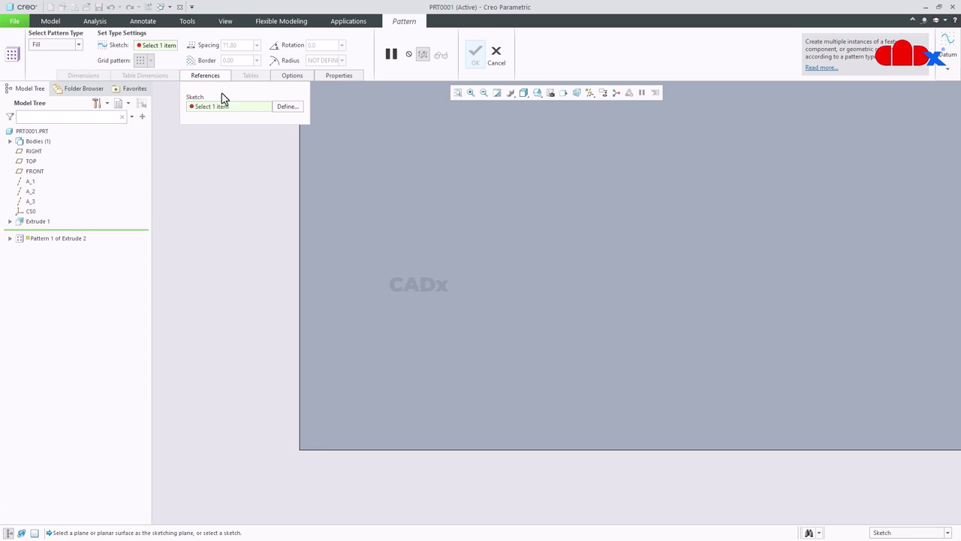
{"action": "left_click", "coordinate": [284, 107]}
{"action": "scroll", "coordinate": [454, 250], "scroll_direction": "up", "scroll_amount": 3}
{"action": "left_click", "coordinate": [492, 238]}
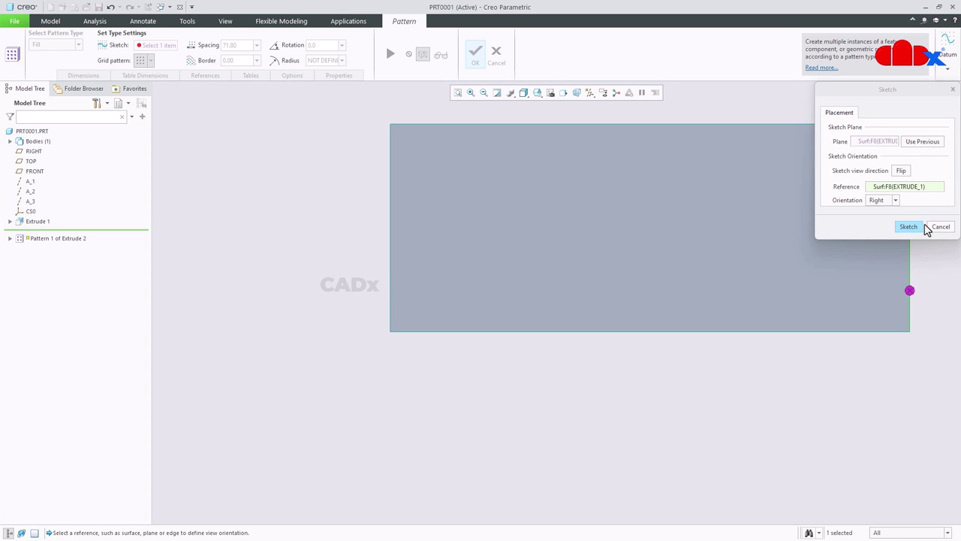
{"action": "left_click", "coordinate": [908, 227]}
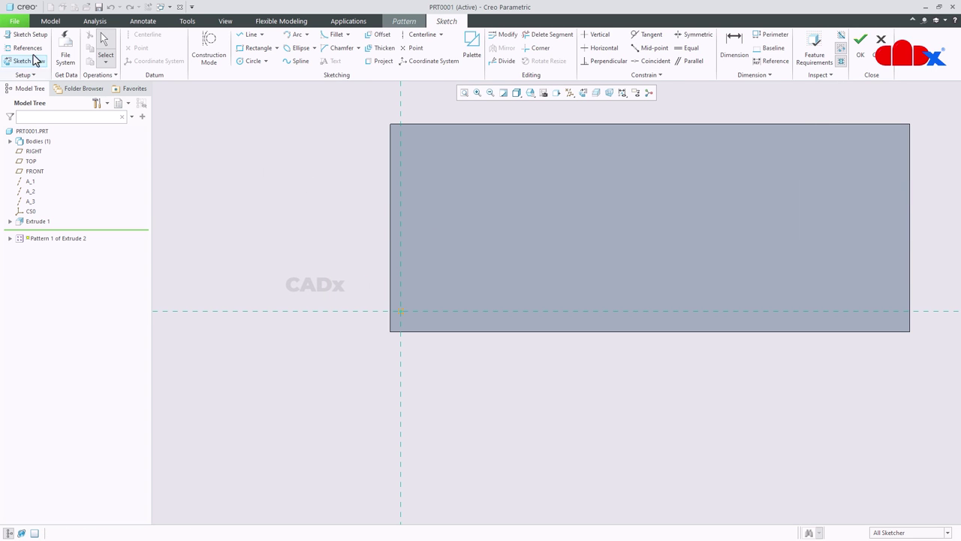
Reference the plate's edges and sketch a rectangle spanning the plate as the fill region.
{"action": "left_click", "coordinate": [27, 47]}
{"action": "left_click", "coordinate": [391, 218]}
{"action": "left_click", "coordinate": [909, 268]}
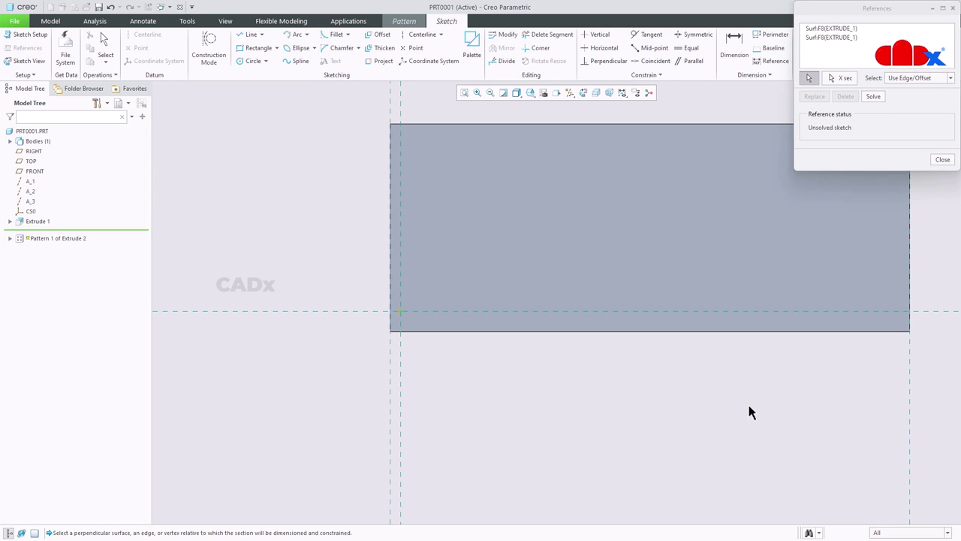
{"action": "left_click", "coordinate": [716, 123]}
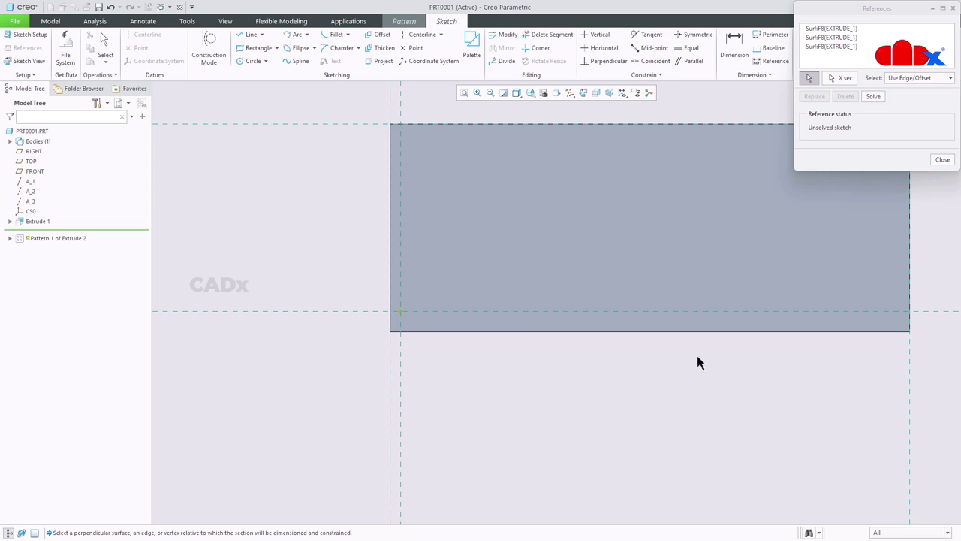
{"action": "middle_click", "coordinate": [688, 410]}
{"action": "right_click", "coordinate": [688, 408]}
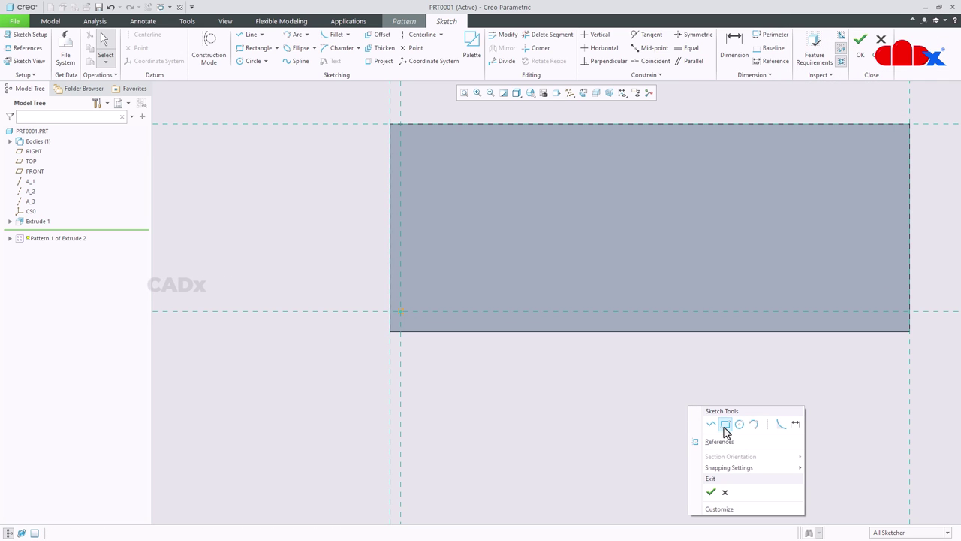
{"action": "left_click", "coordinate": [725, 425]}
{"action": "left_click", "coordinate": [391, 311]}
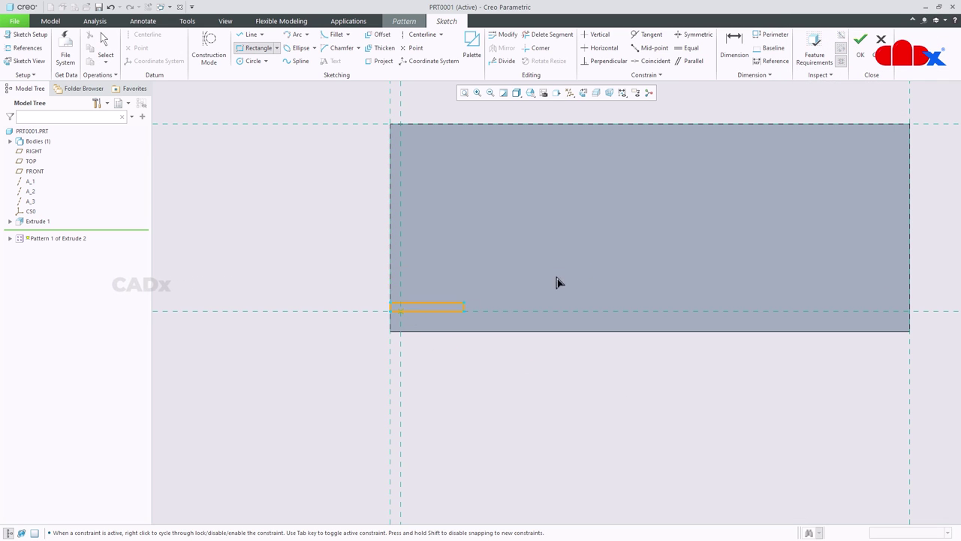
{"action": "left_click", "coordinate": [914, 152]}
{"action": "middle_click", "coordinate": [954, 186]}
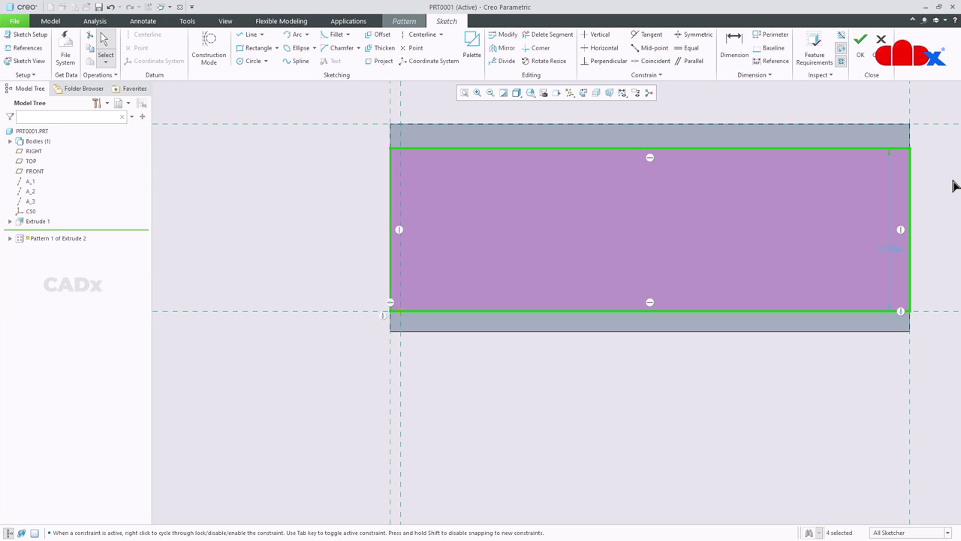
Dimension the fill rectangle's top 80 below the plate's top edge and finish the sketch.
{"action": "right_click", "coordinate": [929, 185]}
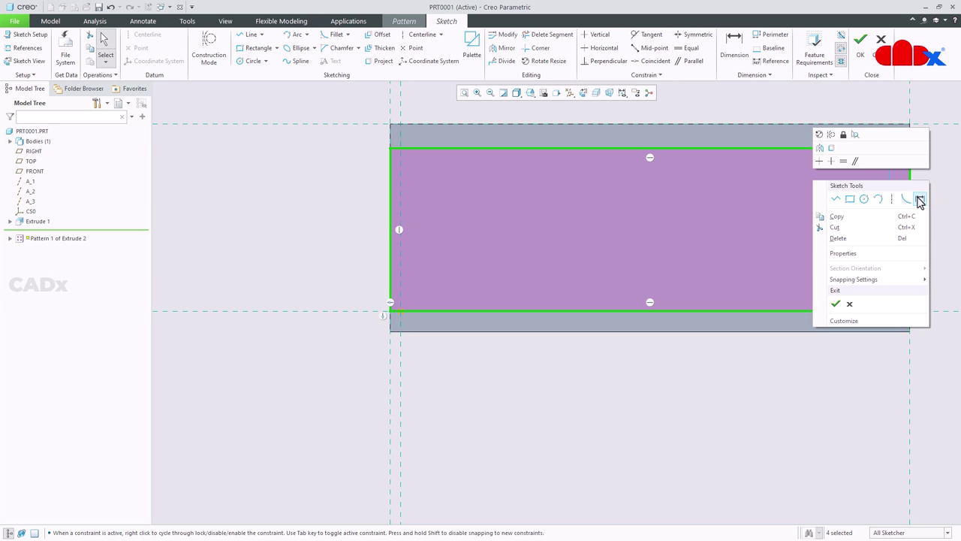
{"action": "left_click", "coordinate": [920, 199]}
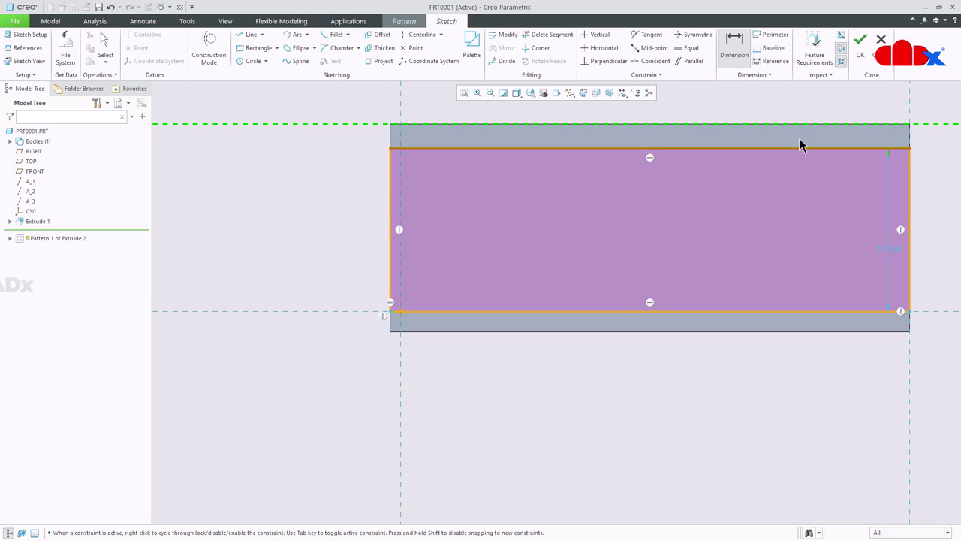
{"action": "middle_click", "coordinate": [801, 136]}
{"action": "type", "text": "80"}
{"action": "key", "text": "Return"}
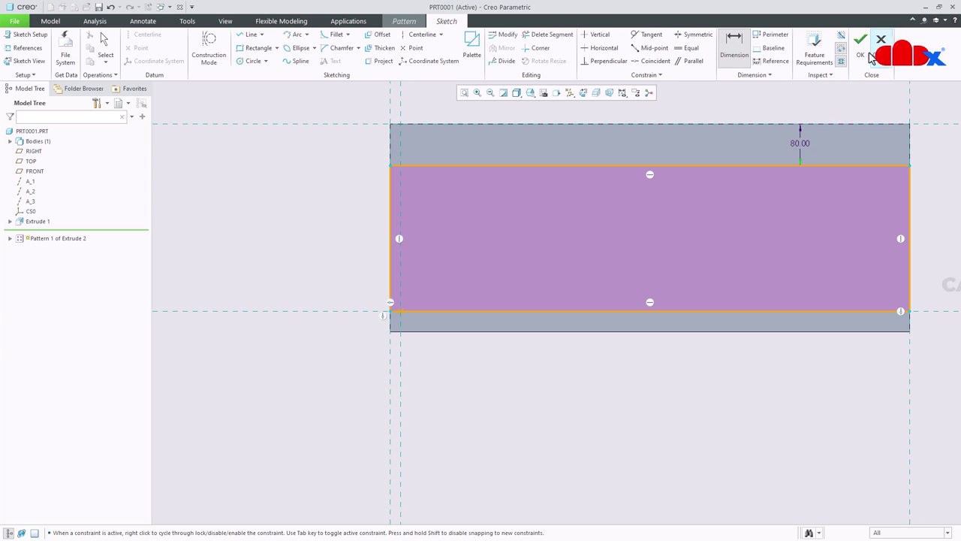
{"action": "left_click", "coordinate": [862, 45]}
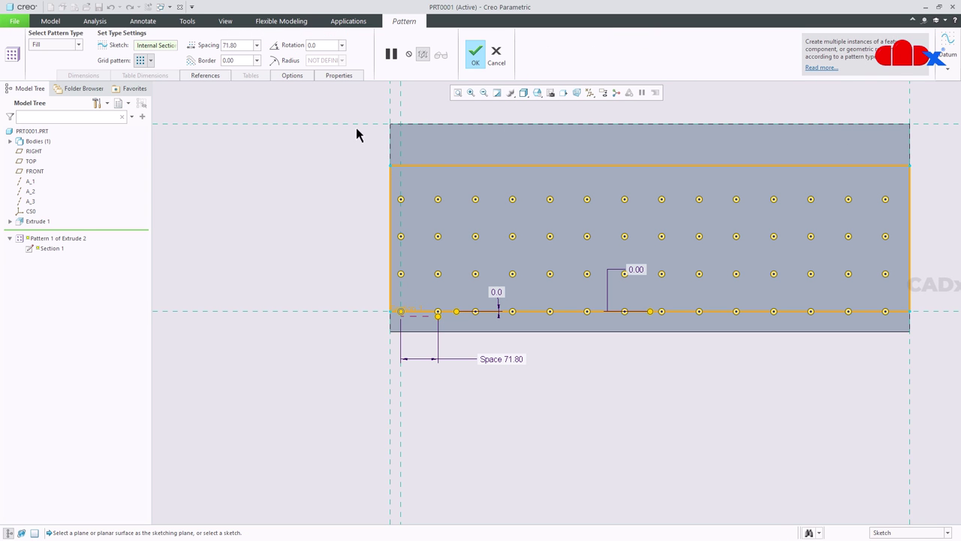
Fill the region with a staggered grid of hexagon holes at 40 spacing, then restore the standard view.
{"action": "left_click", "coordinate": [150, 62]}
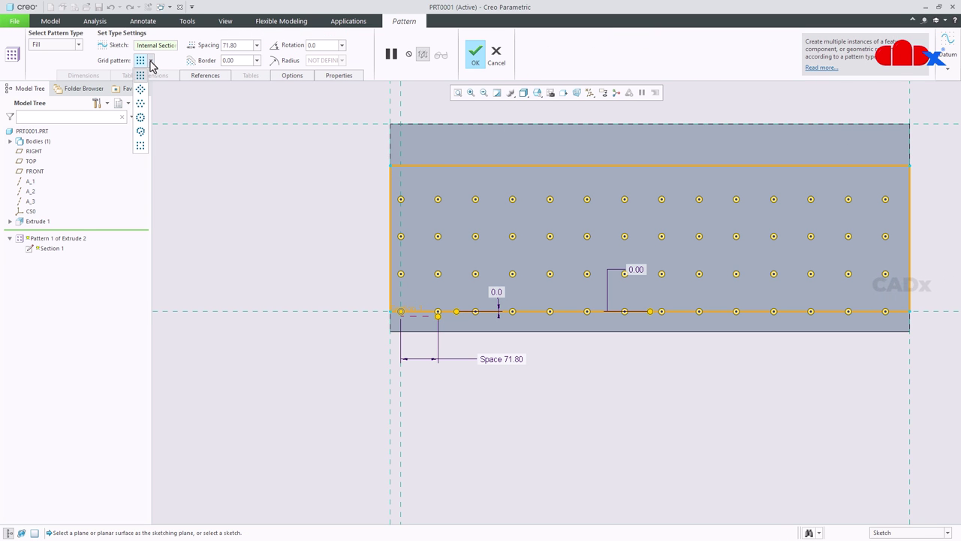
{"action": "left_click", "coordinate": [140, 107]}
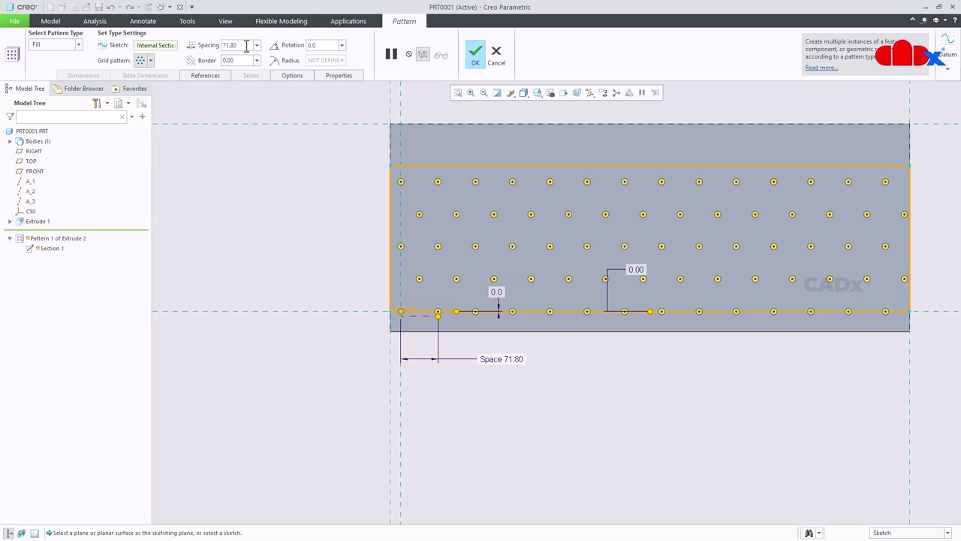
{"action": "type", "text": "40"}
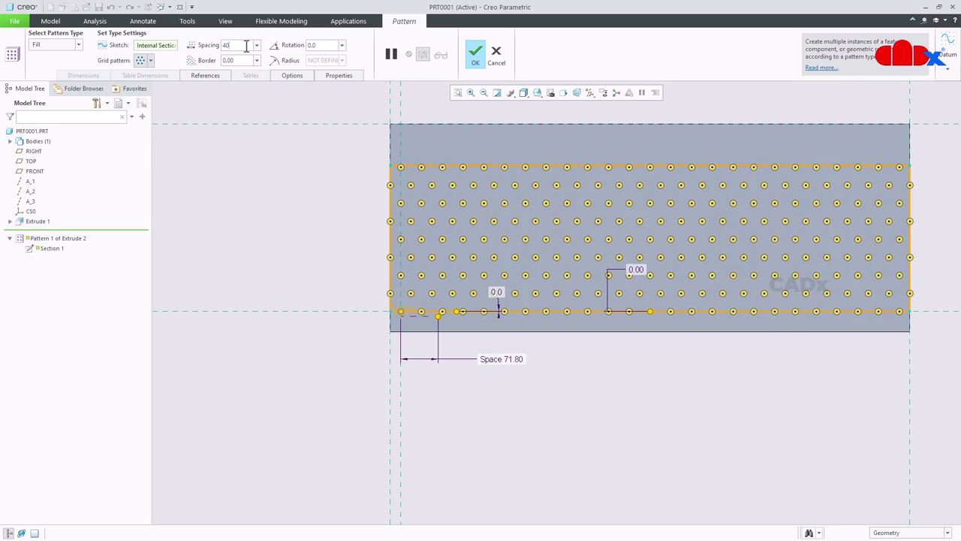
{"action": "key", "text": "Return"}
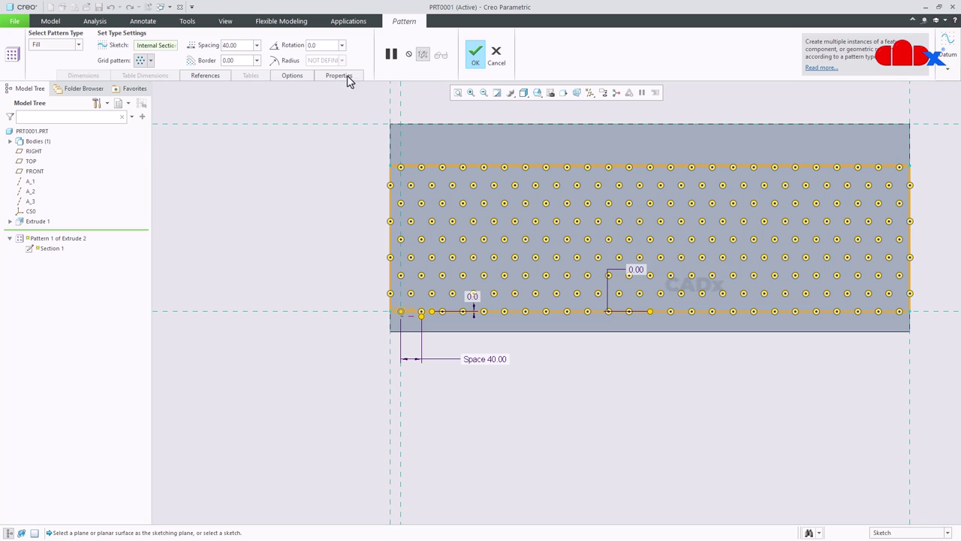
{"action": "left_click", "coordinate": [477, 54]}
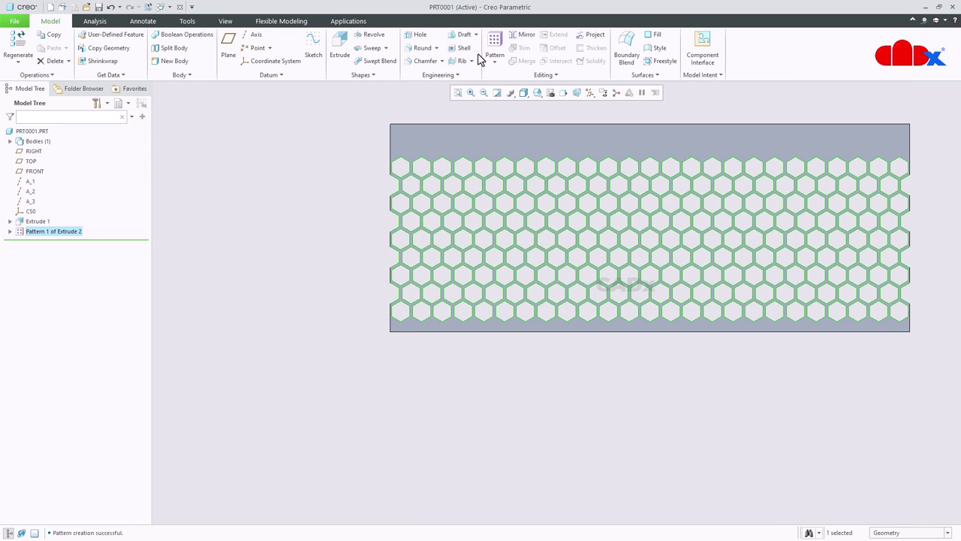
{"action": "left_click", "coordinate": [504, 409]}
{"action": "middle_click_drag", "start_coordinate": [612, 326], "coordinate": [631, 323]}
{"action": "key", "text": "ctrl+d"}
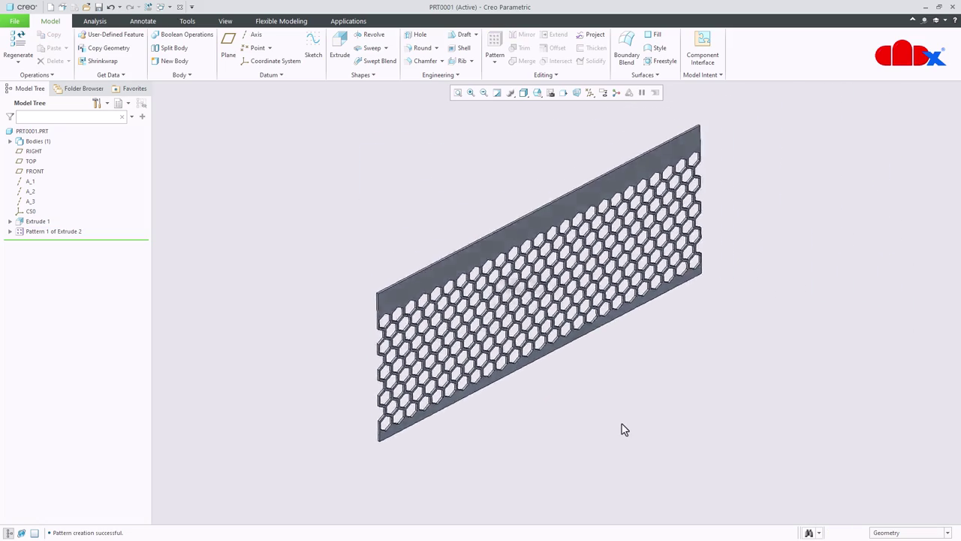
Start a Toroidal Bend on the perforated plate and begin defining its profile section sketch.
{"action": "left_click", "coordinate": [446, 76]}
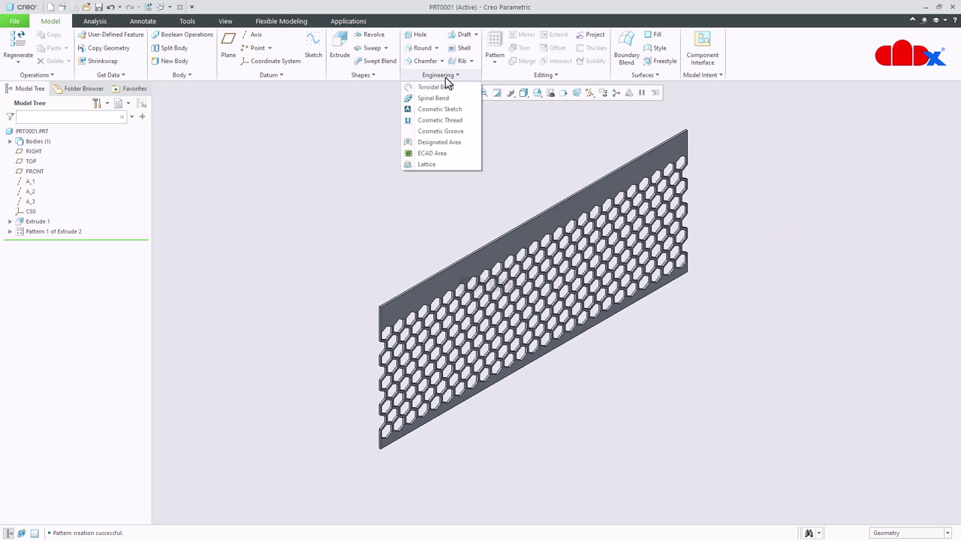
{"action": "left_click", "coordinate": [446, 88]}
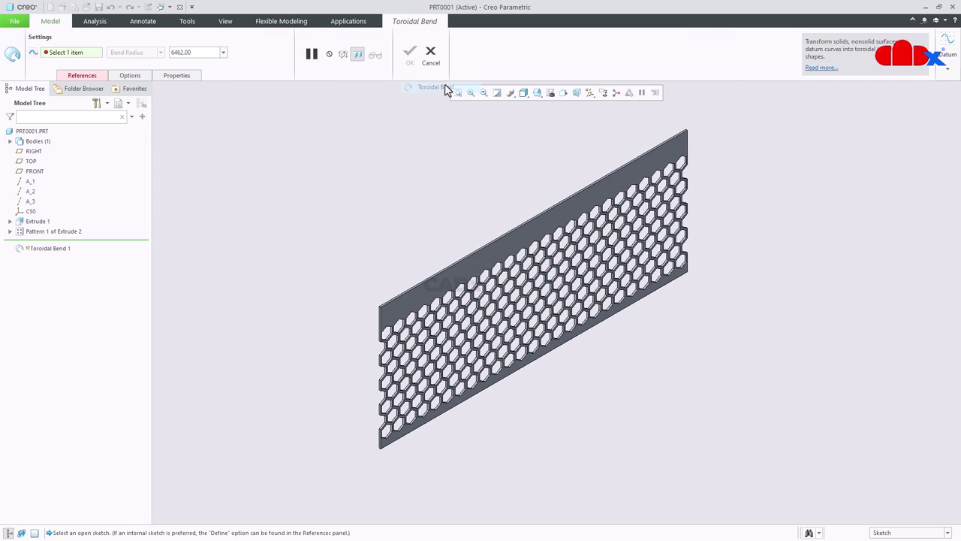
{"action": "left_click", "coordinate": [82, 76]}
{"action": "left_click", "coordinate": [99, 117]}
{"action": "left_click", "coordinate": [414, 301]}
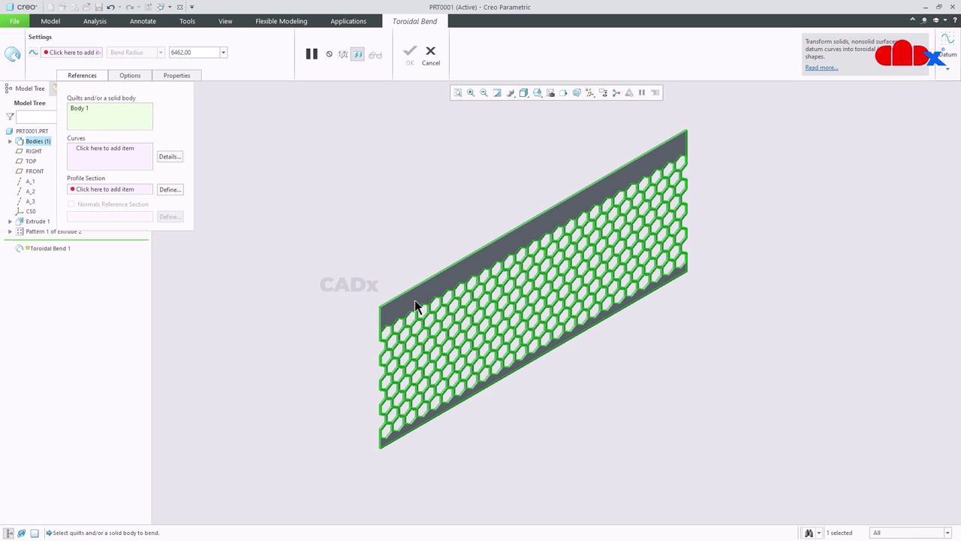
{"action": "left_click", "coordinate": [169, 190]}
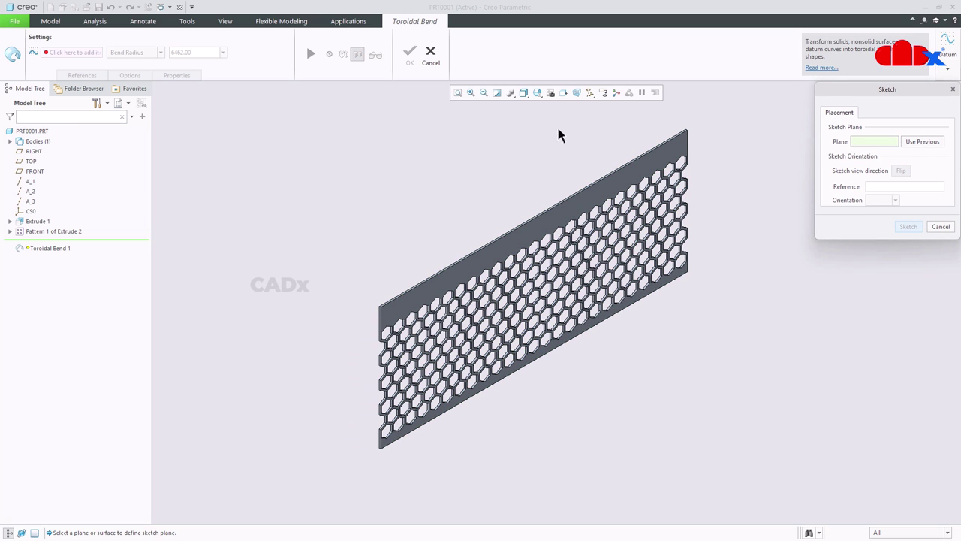
Show the datum planes and sketch on the FRONT plane.
{"action": "left_click", "coordinate": [590, 92]}
{"action": "left_click", "coordinate": [594, 149]}
{"action": "left_click", "coordinate": [534, 214]}
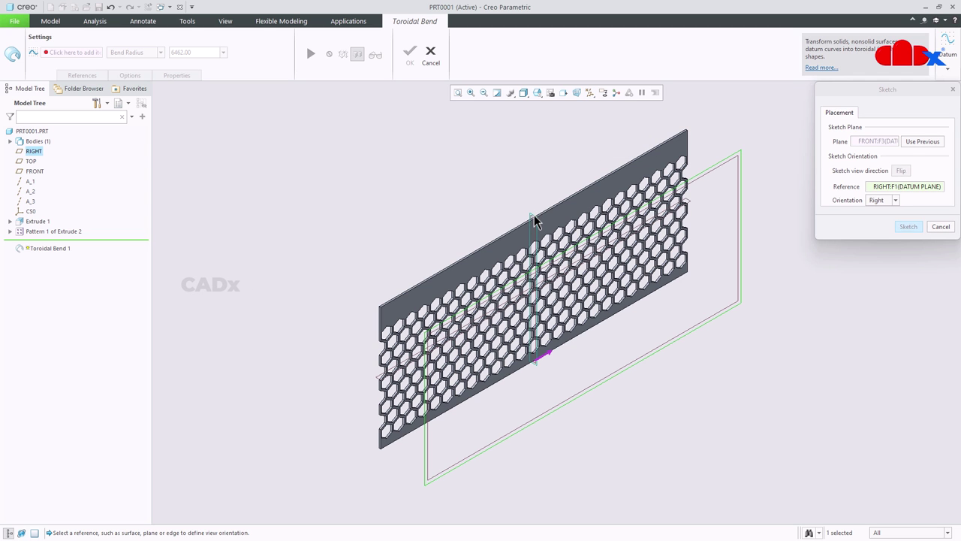
{"action": "left_click", "coordinate": [909, 226]}
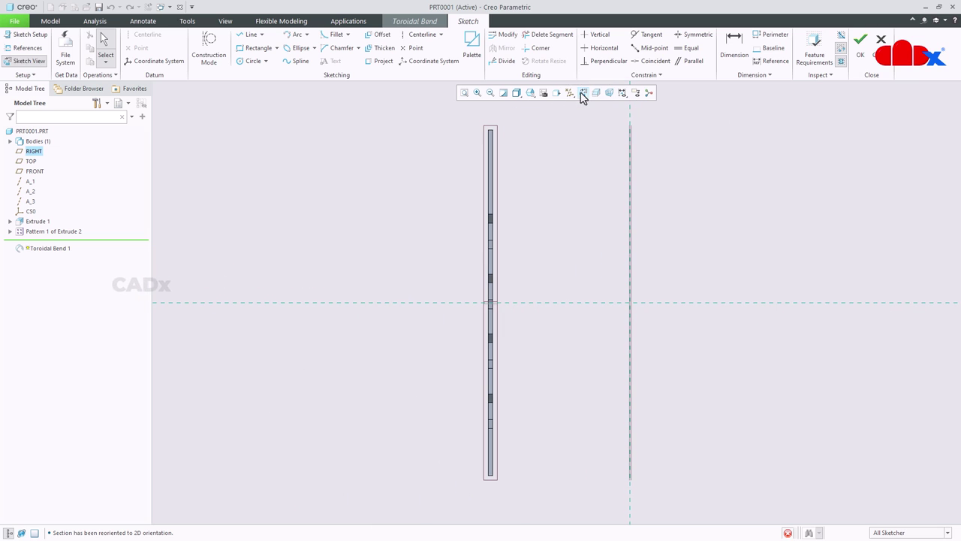
Hide the datum planes and add the plate's side, bottom and top faces as sketch references.
{"action": "left_click", "coordinate": [569, 96]}
{"action": "left_click", "coordinate": [570, 148]}
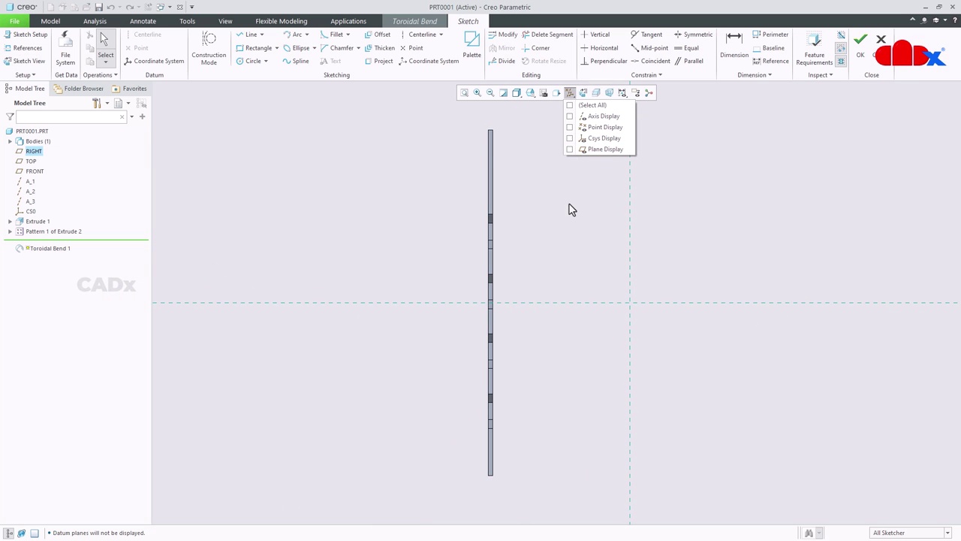
{"action": "left_click", "coordinate": [28, 47]}
{"action": "scroll", "coordinate": [461, 492], "scroll_direction": "down", "scroll_amount": 5}
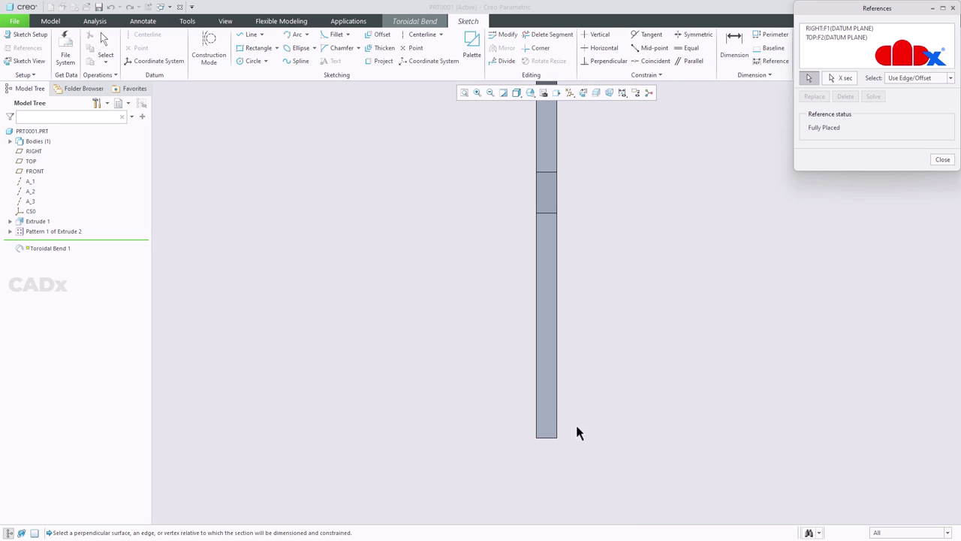
{"action": "left_click", "coordinate": [559, 406]}
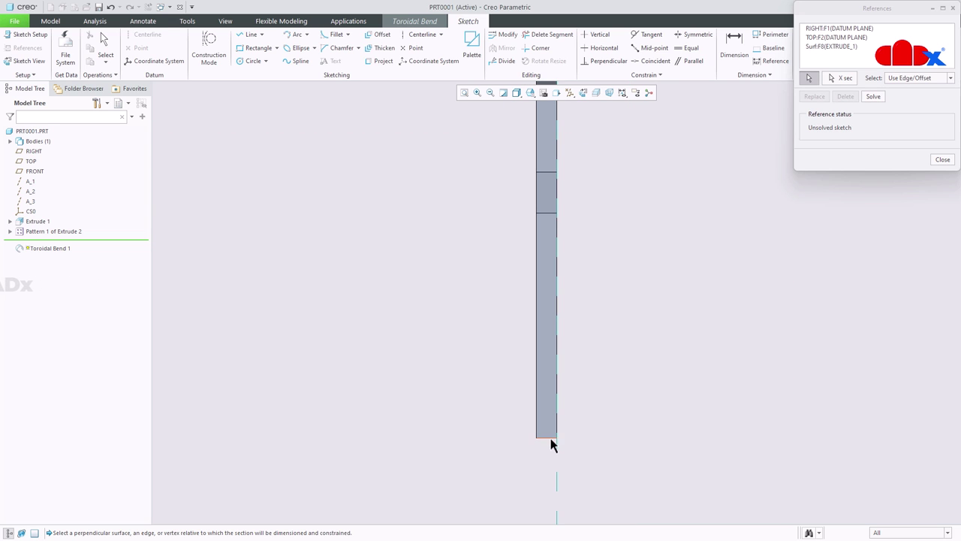
{"action": "left_click", "coordinate": [551, 438]}
{"action": "scroll", "coordinate": [526, 476], "scroll_direction": "up", "scroll_amount": 5}
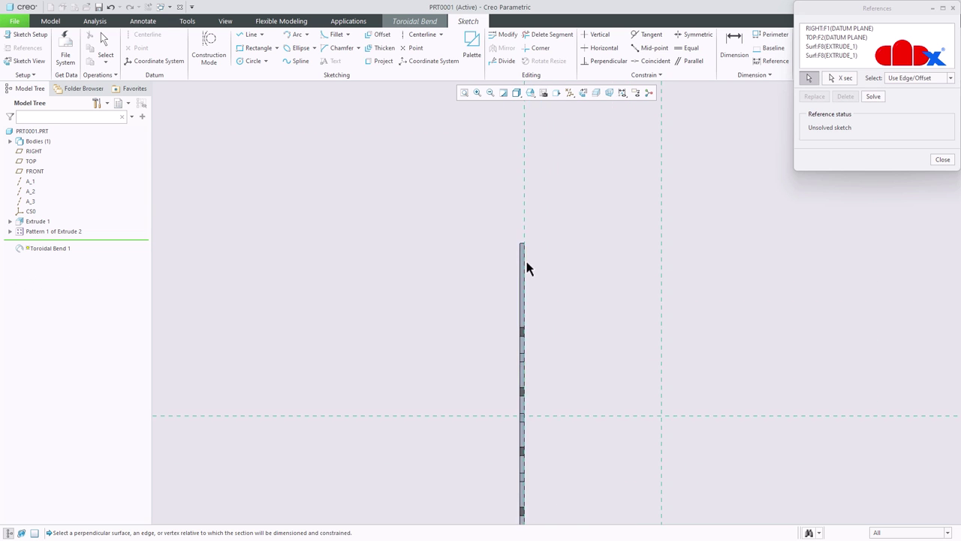
{"action": "scroll", "coordinate": [520, 228], "scroll_direction": "down", "scroll_amount": 2}
{"action": "left_click", "coordinate": [519, 242]}
{"action": "scroll", "coordinate": [524, 254], "scroll_direction": "up", "scroll_amount": 4}
{"action": "middle_click", "coordinate": [725, 297]}
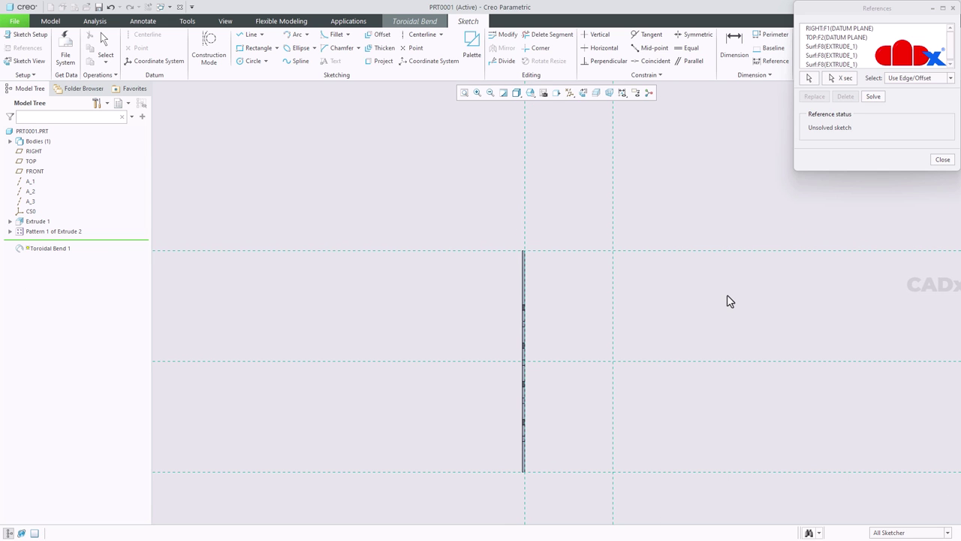
{"action": "scroll", "coordinate": [642, 342], "scroll_direction": "down", "scroll_amount": 1}
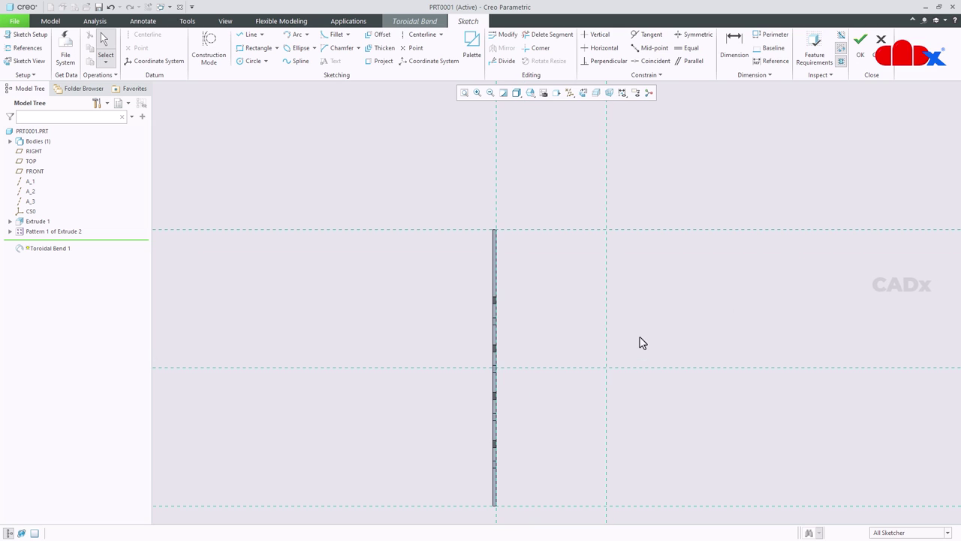
Draw an 80.51-long horizontal line leftward from the vertical reference.
{"action": "right_click", "coordinate": [643, 342]}
{"action": "left_click", "coordinate": [658, 347]}
{"action": "left_click", "coordinate": [607, 287]}
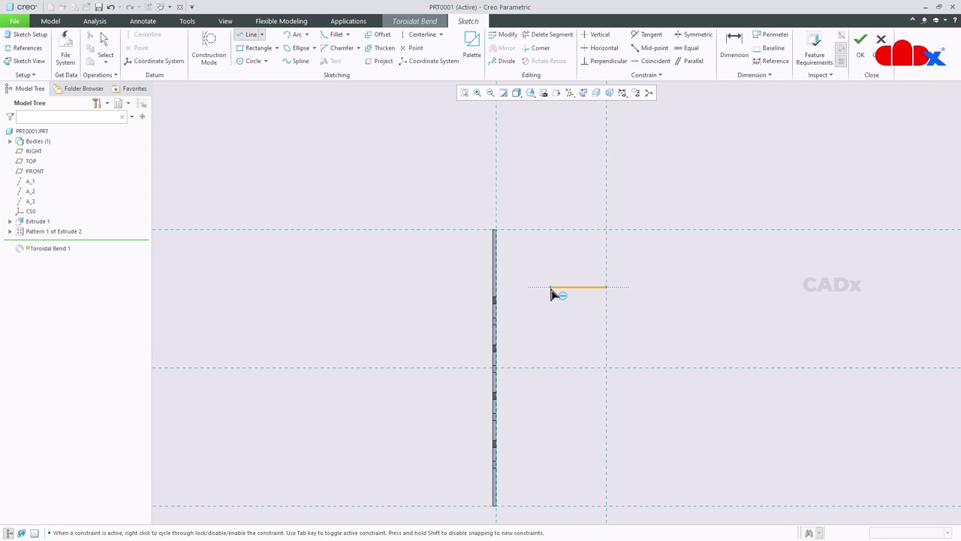
{"action": "left_click", "coordinate": [551, 288]}
{"action": "middle_click", "coordinate": [553, 297]}
{"action": "scroll", "coordinate": [641, 275], "scroll_direction": "up", "scroll_amount": 1}
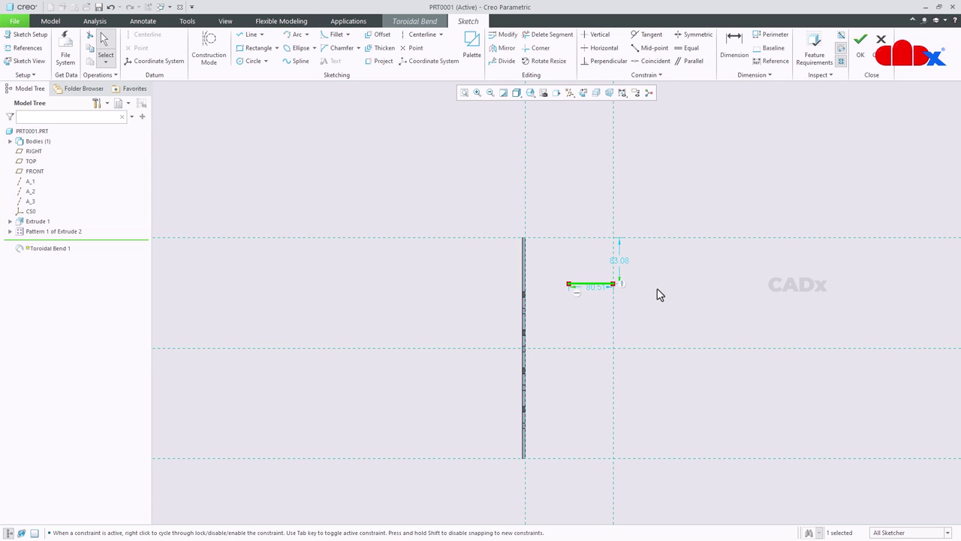
Dimension the line 300 above the plate's bottom reference.
{"action": "right_click", "coordinate": [652, 302]}
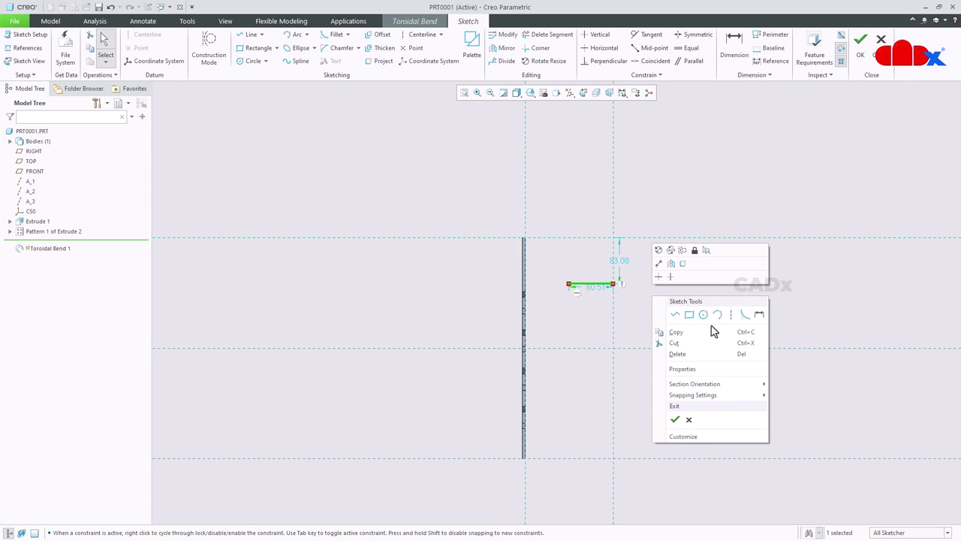
{"action": "left_click", "coordinate": [761, 315]}
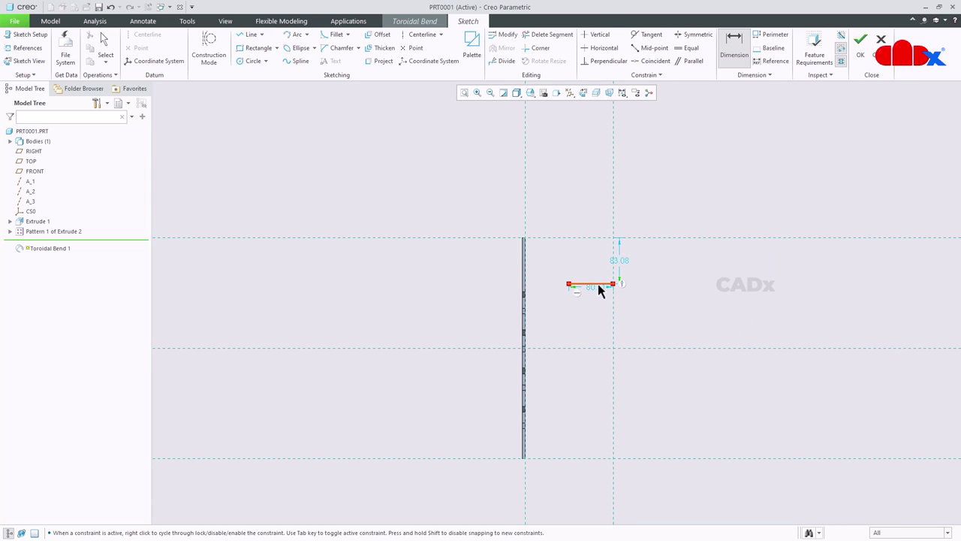
{"action": "left_click", "coordinate": [588, 459]}
{"action": "middle_click", "coordinate": [584, 395]}
{"action": "type", "text": "300"}
{"action": "key", "text": "Return"}
{"action": "scroll", "coordinate": [585, 403], "scroll_direction": "down", "scroll_amount": 2}
{"action": "right_click", "coordinate": [693, 387]}
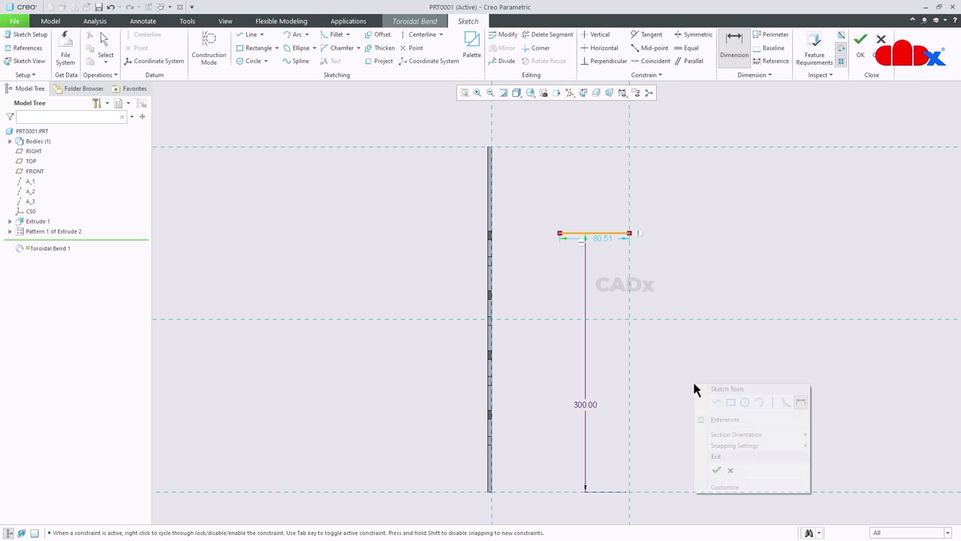
Draw a tangent arc from the line's left end down to the plate's edge.
{"action": "left_click", "coordinate": [760, 402]}
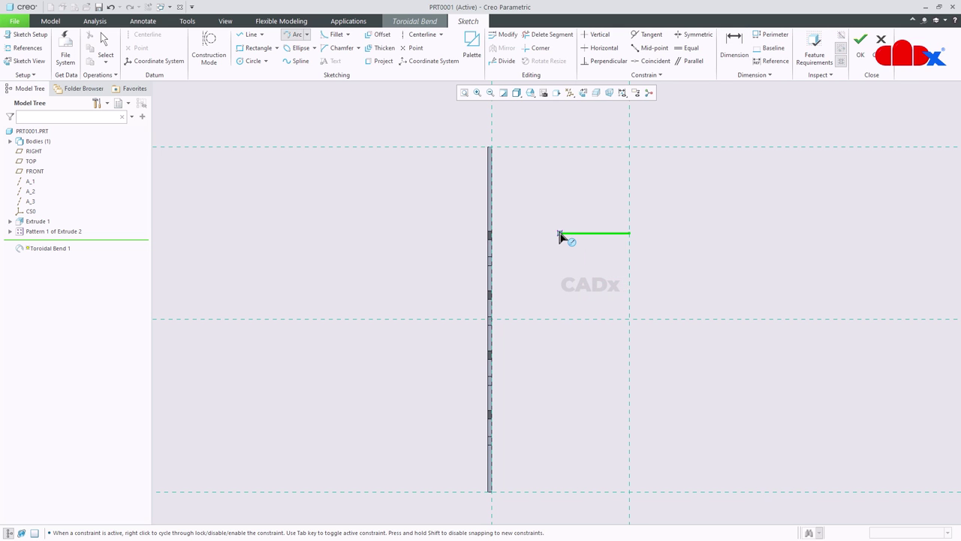
{"action": "left_click", "coordinate": [560, 234]}
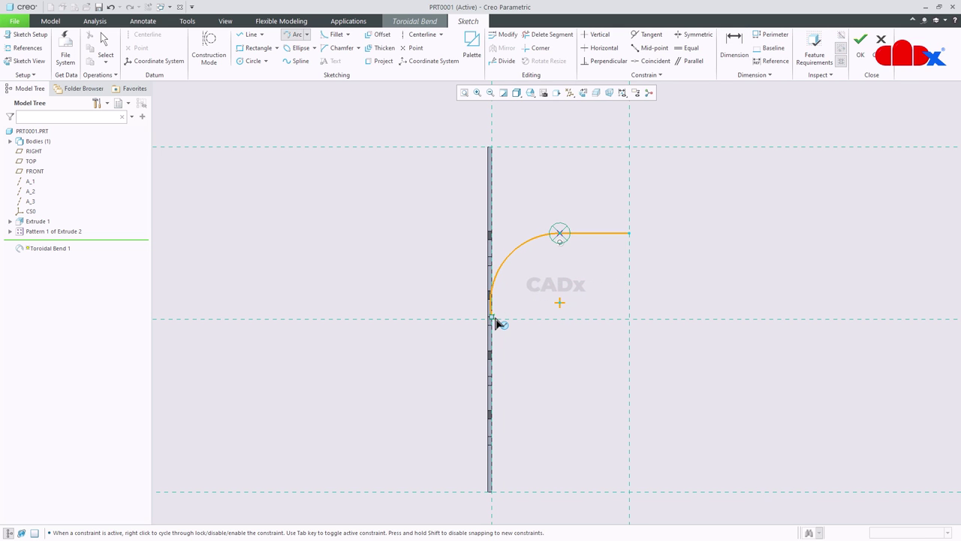
{"action": "scroll", "coordinate": [498, 296], "scroll_direction": "down", "scroll_amount": 4}
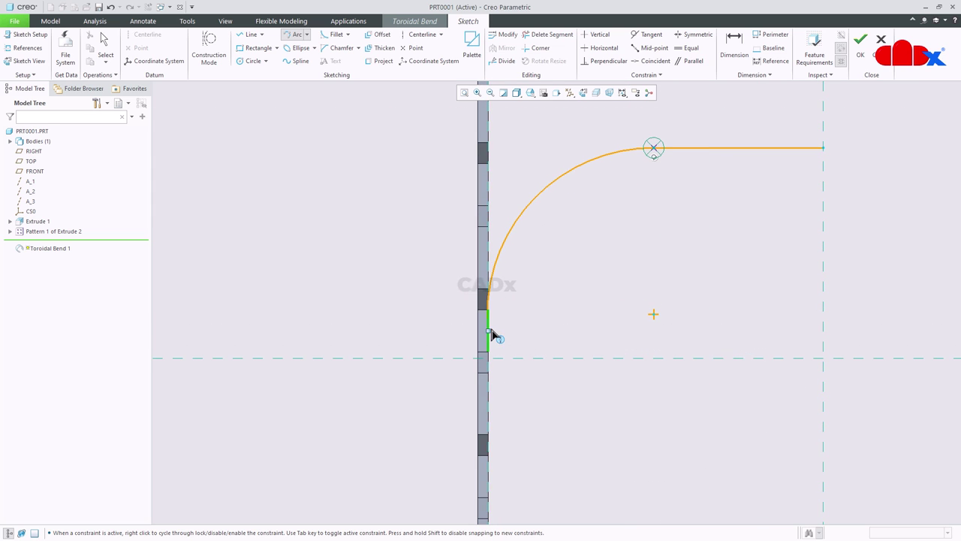
{"action": "left_click", "coordinate": [504, 387]}
{"action": "middle_click", "coordinate": [602, 427]}
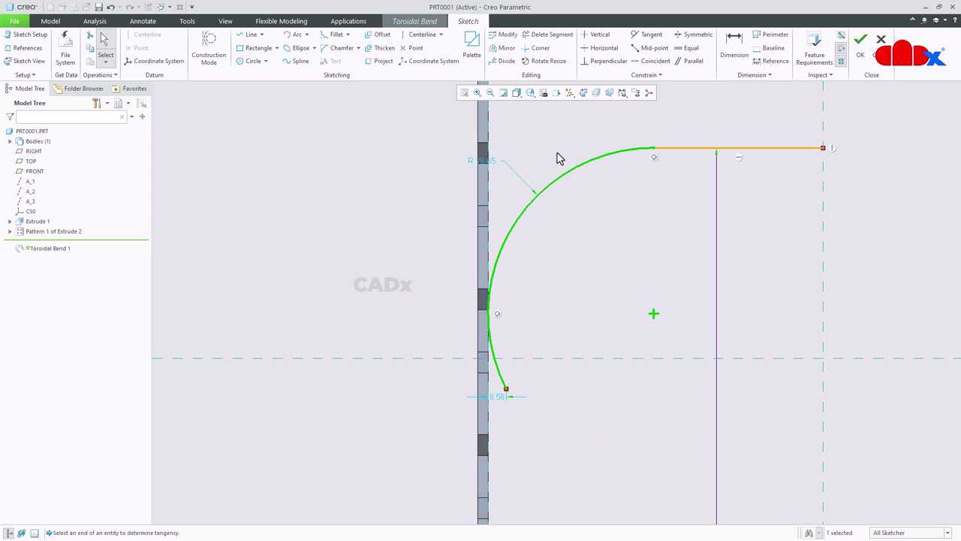
Trim off the arc's lower tail and set its radius to 100.
{"action": "left_click", "coordinate": [537, 40]}
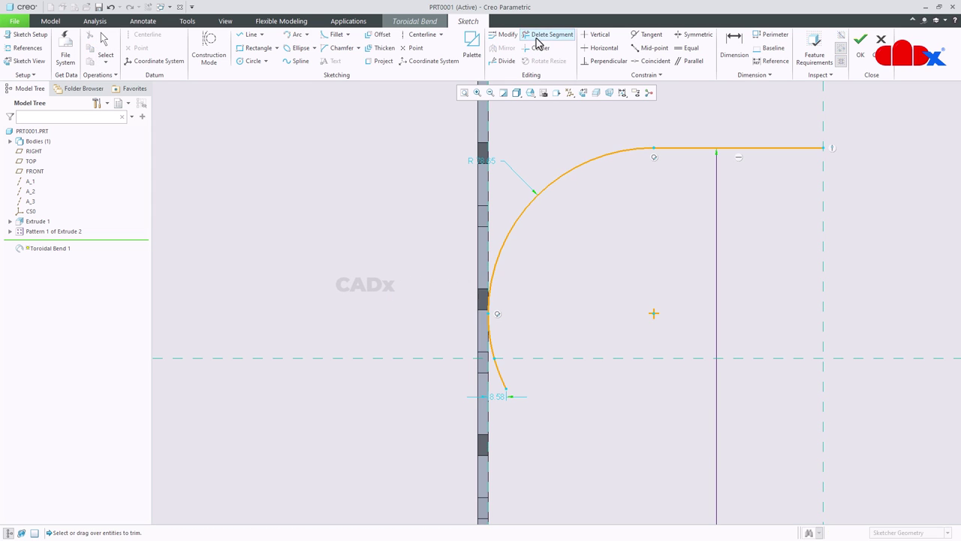
{"action": "left_click", "coordinate": [503, 384]}
{"action": "left_click", "coordinate": [492, 353]}
{"action": "key", "text": "Escape"}
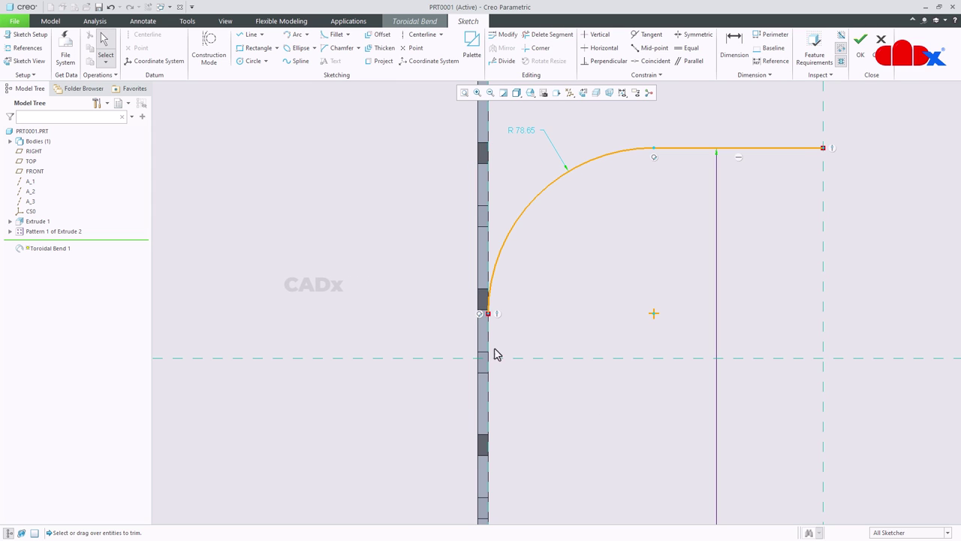
{"action": "left_click", "coordinate": [488, 317]}
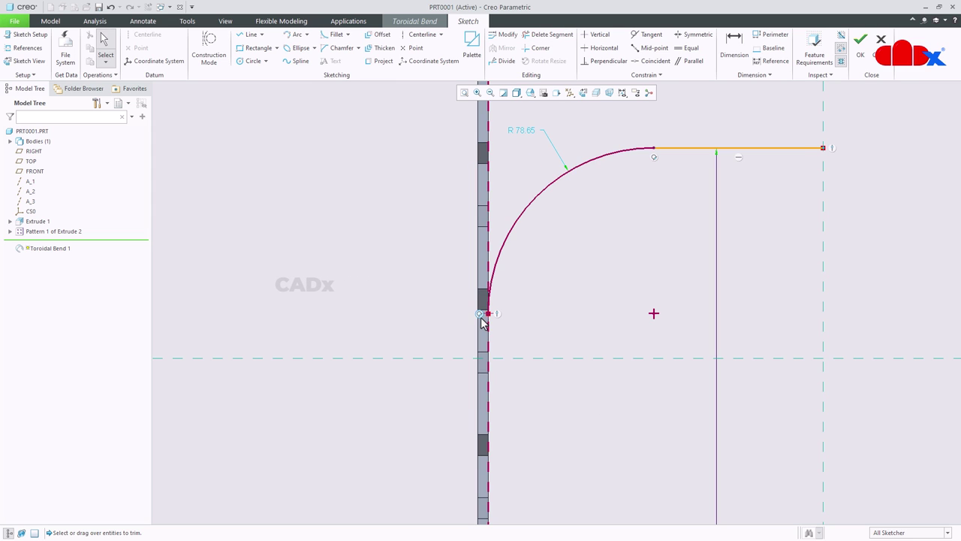
{"action": "double_click", "coordinate": [525, 130]}
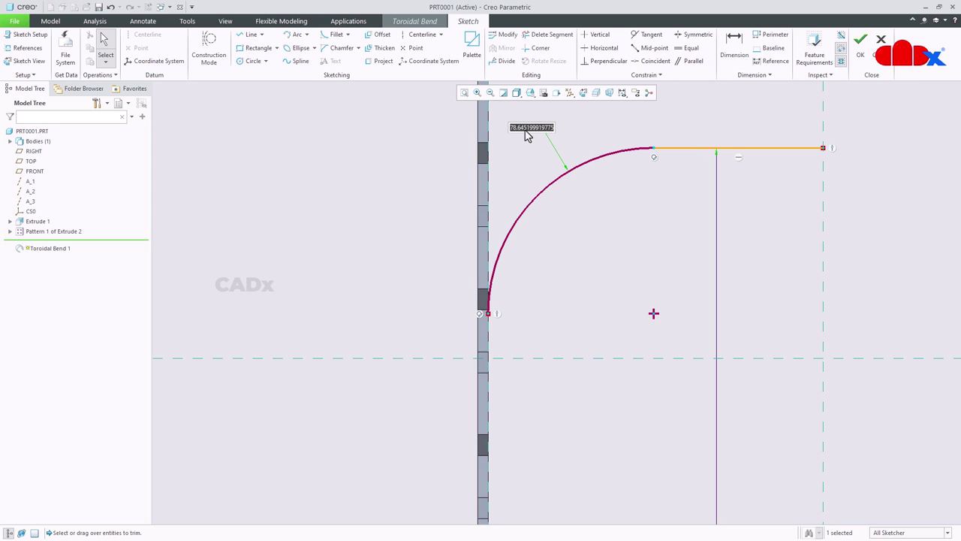
{"action": "type", "text": "100"}
{"action": "key", "text": "Return"}
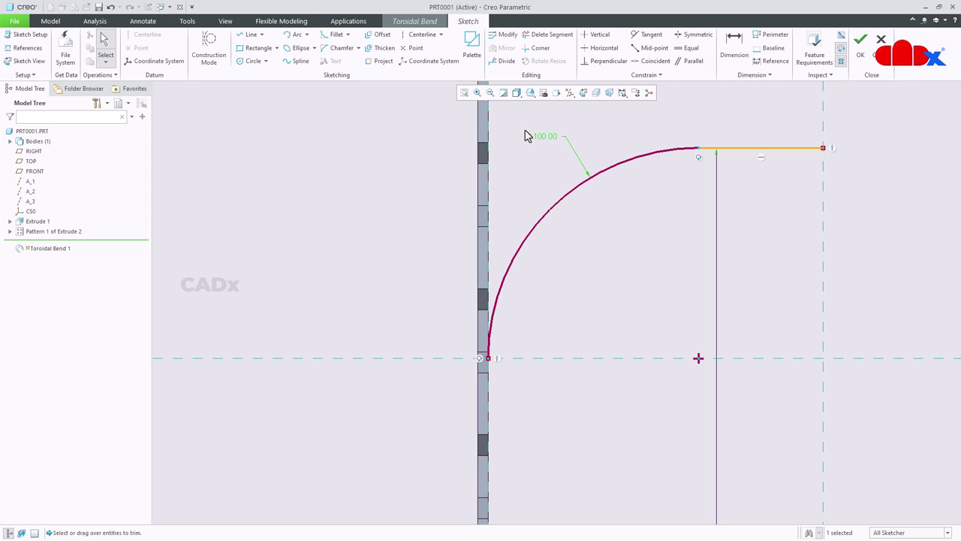
{"action": "scroll", "coordinate": [571, 252], "scroll_direction": "down", "scroll_amount": 3}
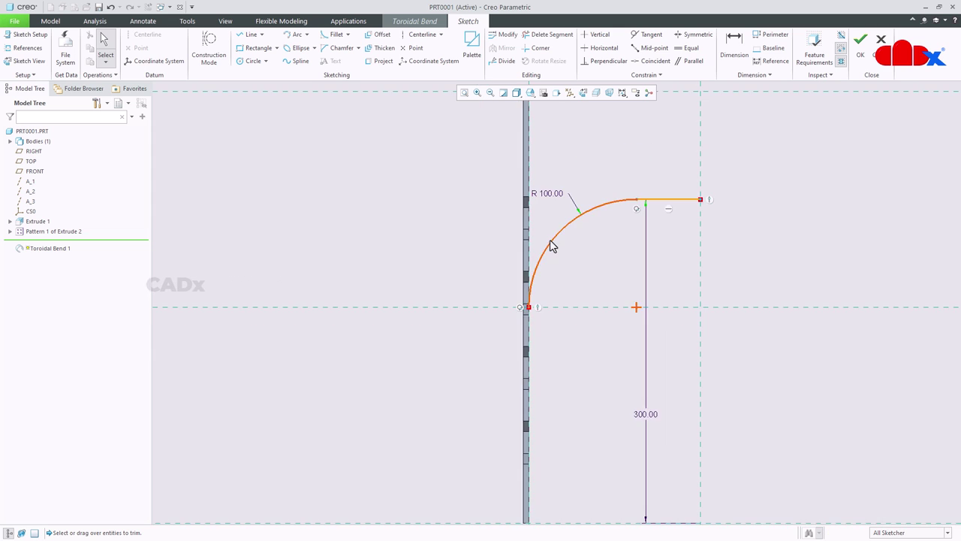
{"action": "scroll", "coordinate": [571, 352], "scroll_direction": "down", "scroll_amount": 1}
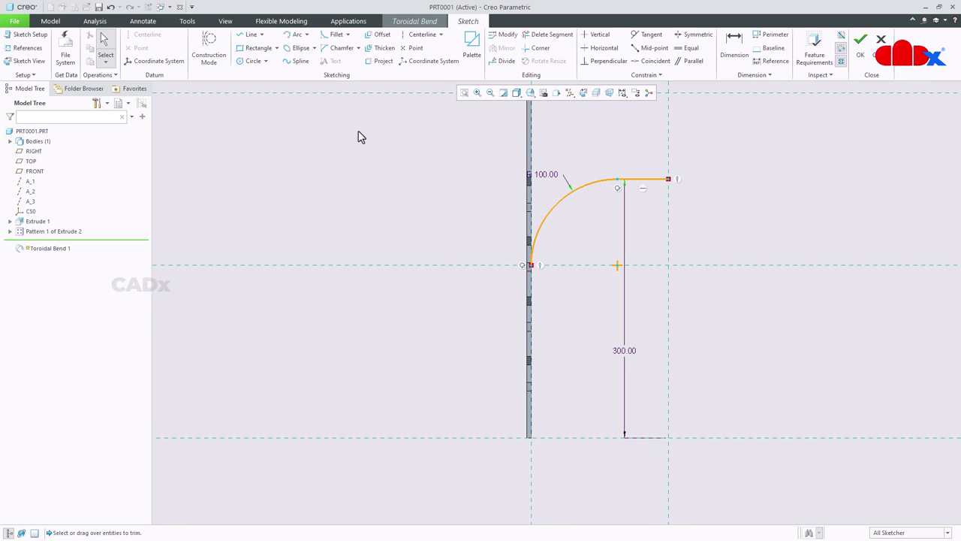
Draw a spline from the arc's lower end and constrain it tangent to the arc.
{"action": "left_click", "coordinate": [296, 62]}
{"action": "scroll", "coordinate": [564, 308], "scroll_direction": "up", "scroll_amount": 3}
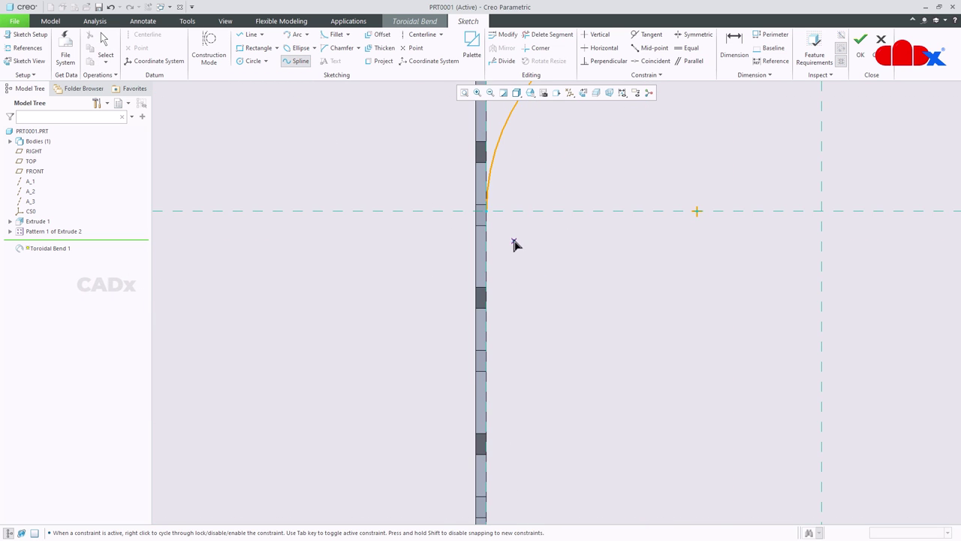
{"action": "scroll", "coordinate": [513, 242], "scroll_direction": "up", "scroll_amount": 2}
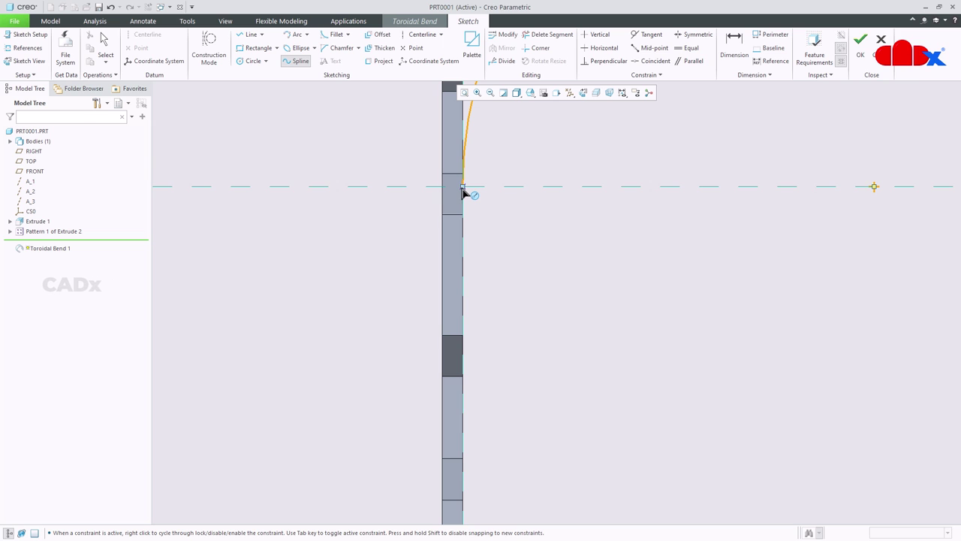
{"action": "left_click", "coordinate": [462, 190]}
{"action": "scroll", "coordinate": [484, 284], "scroll_direction": "down", "scroll_amount": 3}
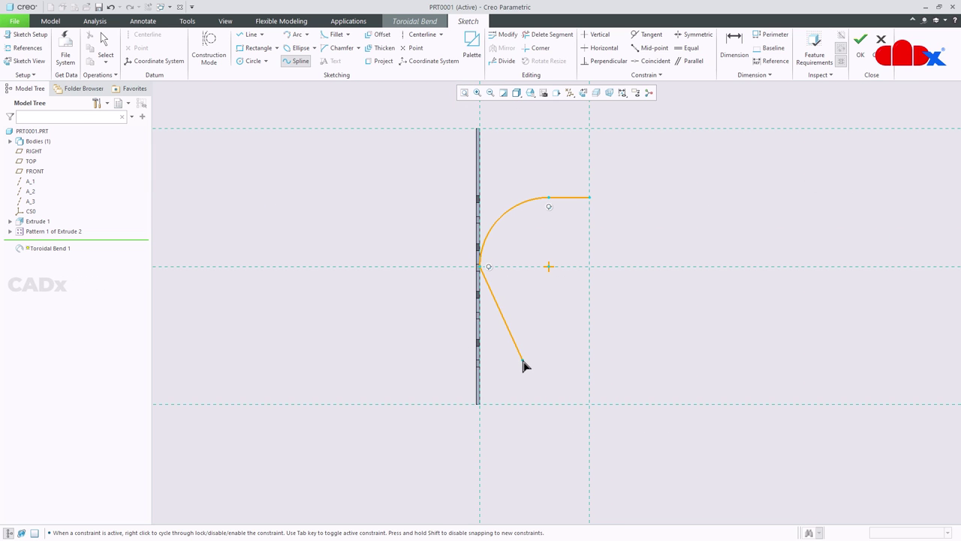
{"action": "left_click", "coordinate": [523, 359]}
{"action": "middle_click", "coordinate": [523, 359]}
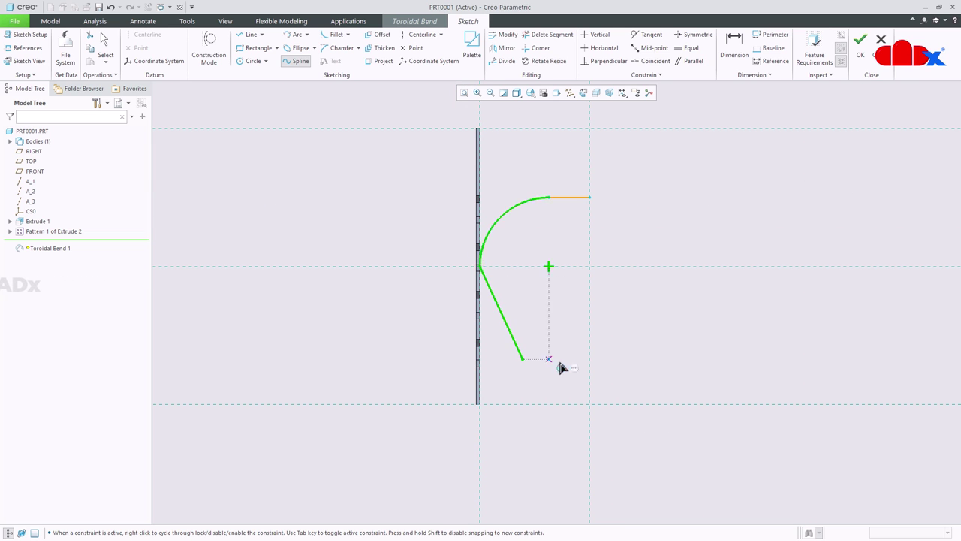
{"action": "middle_click", "coordinate": [624, 344]}
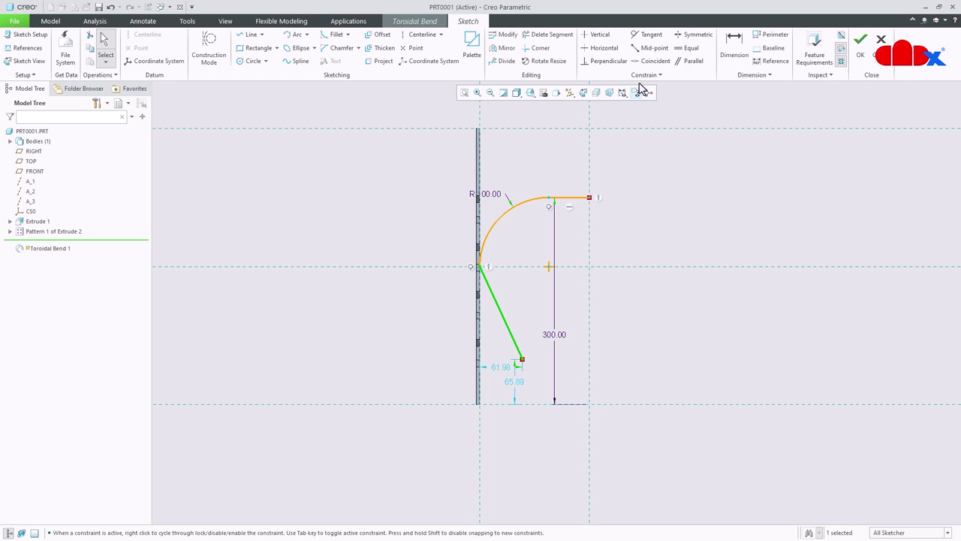
{"action": "left_click", "coordinate": [648, 35]}
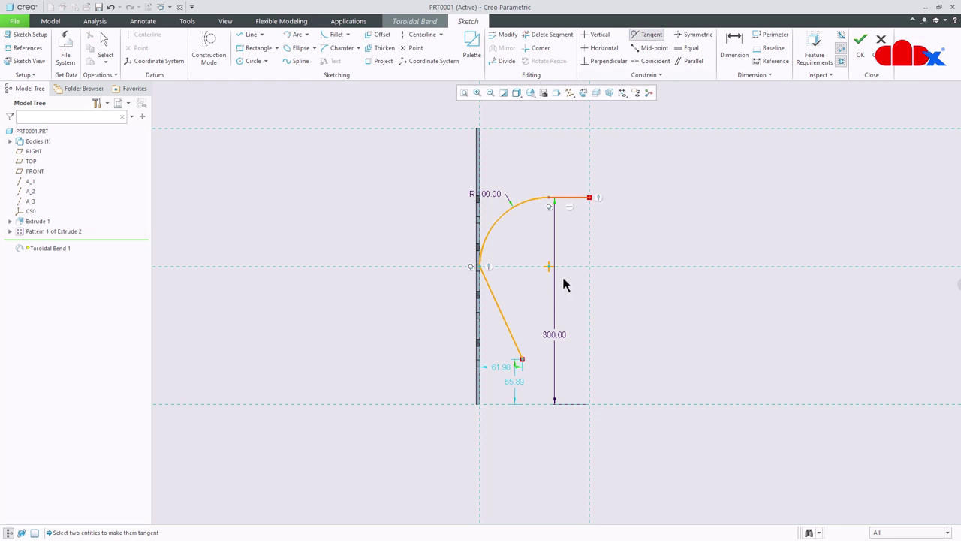
{"action": "left_click", "coordinate": [493, 295]}
{"action": "left_click", "coordinate": [490, 235]}
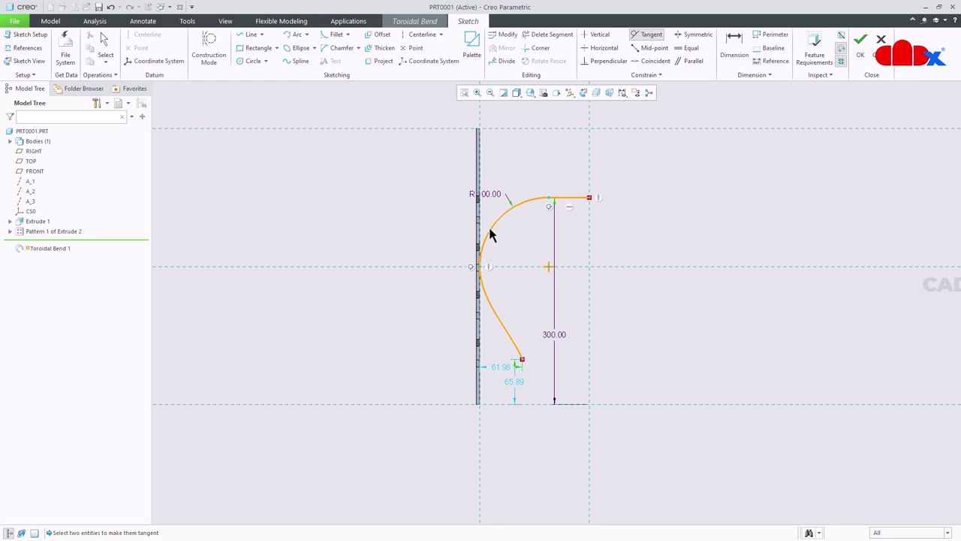
{"action": "middle_click", "coordinate": [558, 396]}
Extend the profile with a second spline ending on the bottom centerline.
{"action": "left_click", "coordinate": [295, 61]}
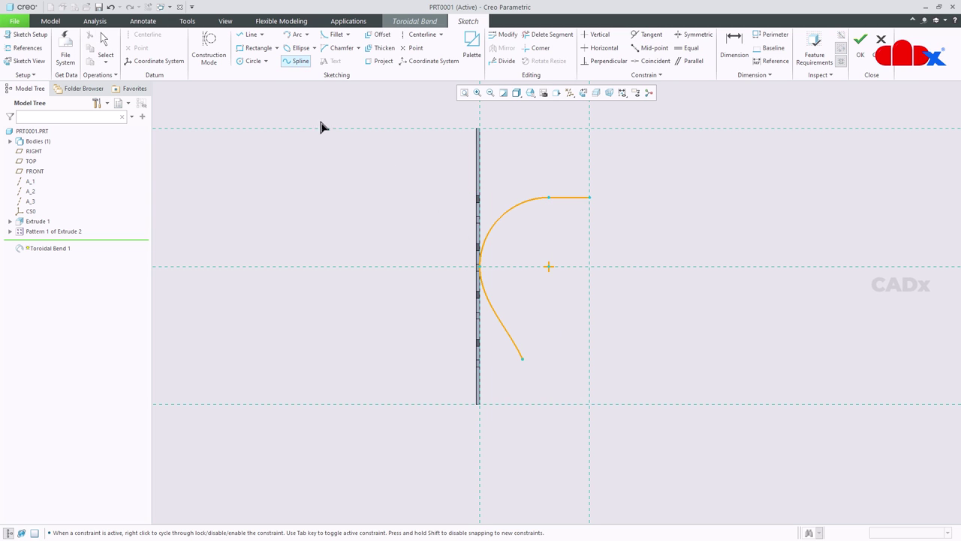
{"action": "scroll", "coordinate": [510, 415], "scroll_direction": "up", "scroll_amount": 5}
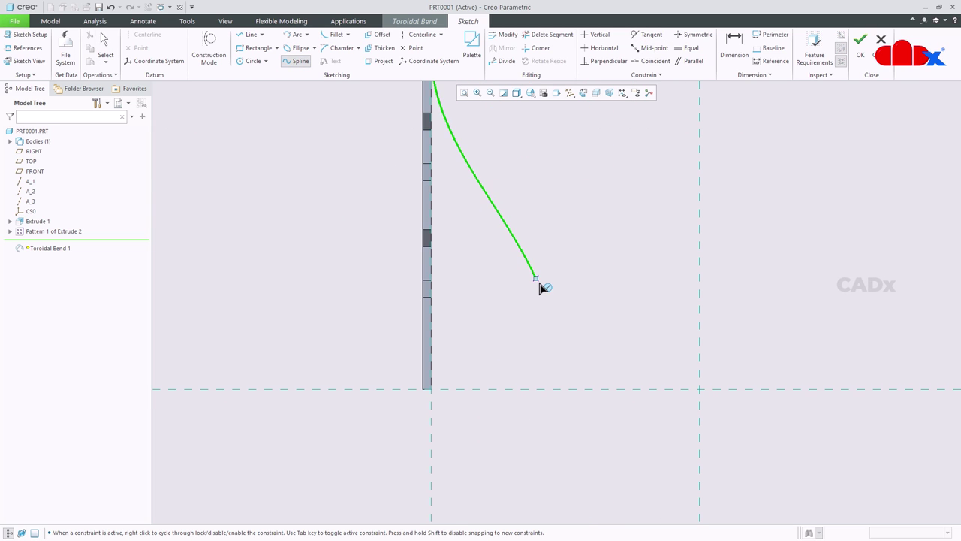
{"action": "left_click", "coordinate": [537, 281]}
{"action": "left_click", "coordinate": [554, 342]}
{"action": "left_click", "coordinate": [560, 389]}
{"action": "middle_click", "coordinate": [588, 418]}
{"action": "scroll", "coordinate": [589, 425], "scroll_direction": "down", "scroll_amount": 2}
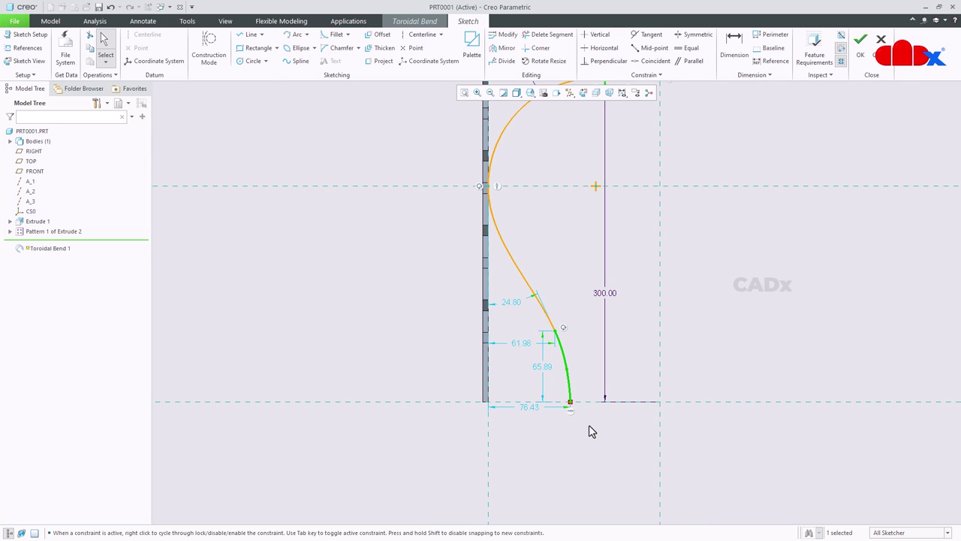
{"action": "scroll", "coordinate": [569, 451], "scroll_direction": "down", "scroll_amount": 2}
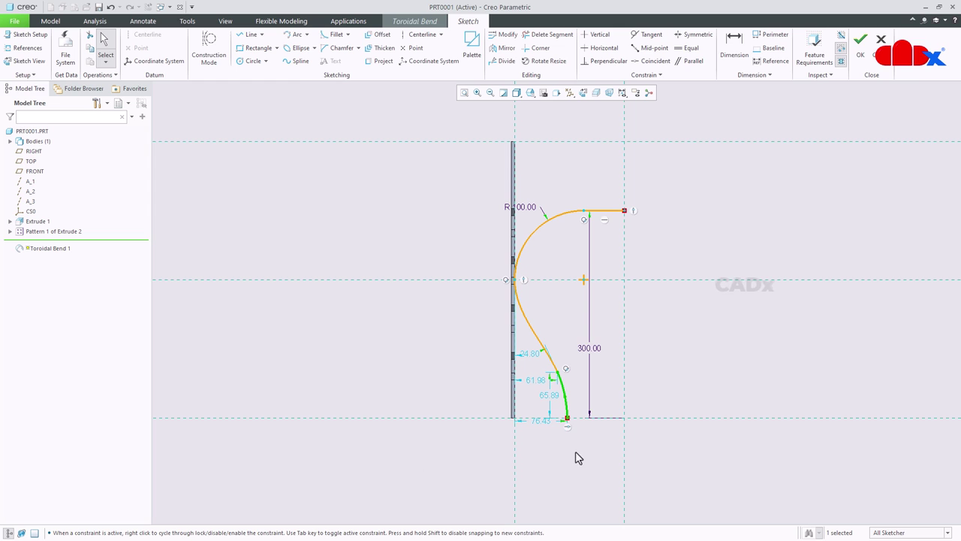
Change the spline's dimensions to 45, 75, 30 and 60.
{"action": "double_click", "coordinate": [541, 385]}
{"action": "type", "text": "45"}
{"action": "key", "text": "Return"}
{"action": "double_click", "coordinate": [540, 393]}
{"action": "type", "text": "75"}
{"action": "key", "text": "Return"}
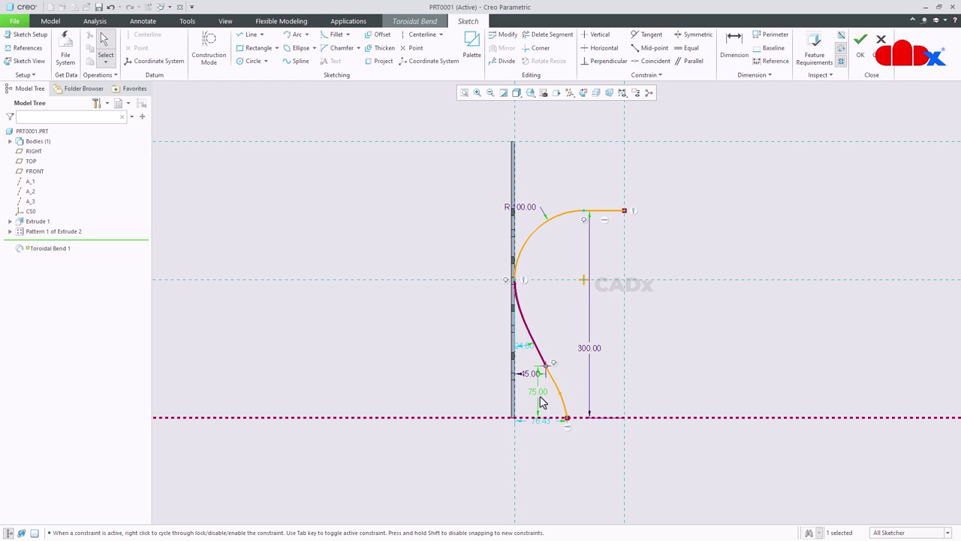
{"action": "double_click", "coordinate": [525, 348]}
{"action": "type", "text": "30"}
{"action": "key", "text": "Return"}
{"action": "double_click", "coordinate": [546, 424]}
{"action": "type", "text": "60"}
{"action": "key", "text": "Return"}
{"action": "scroll", "coordinate": [554, 433], "scroll_direction": "down", "scroll_amount": 4}
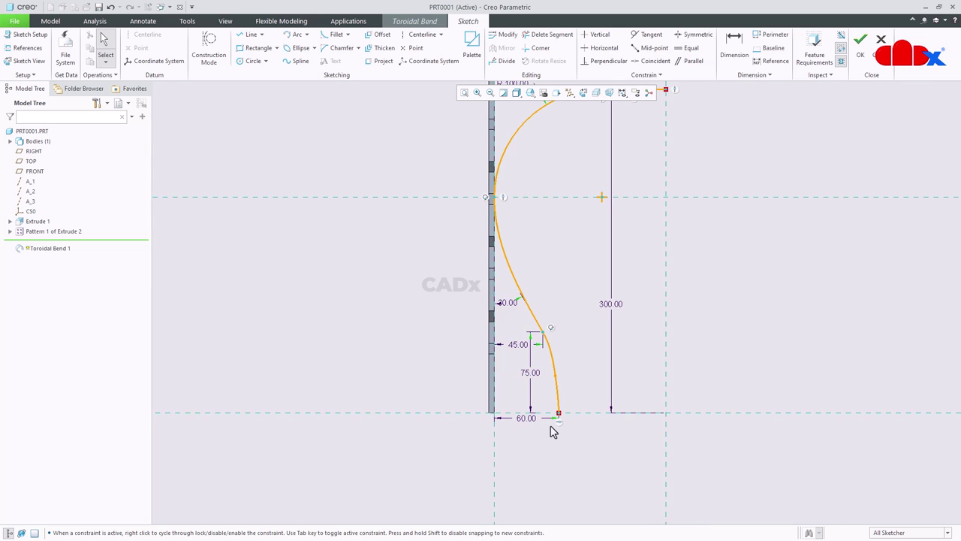
Add new spline dimensions of 32 height and 59 width.
{"action": "left_click", "coordinate": [734, 46]}
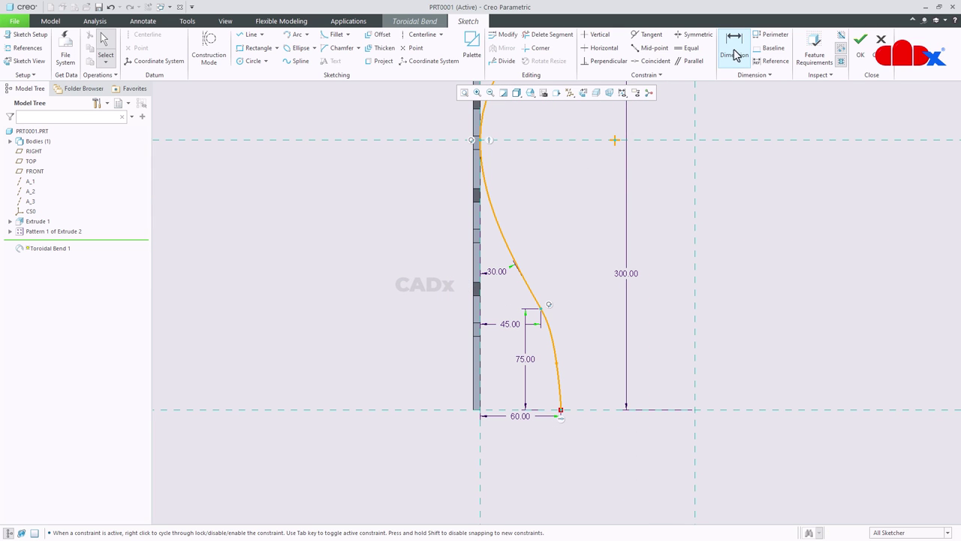
{"action": "middle_click", "coordinate": [599, 387]}
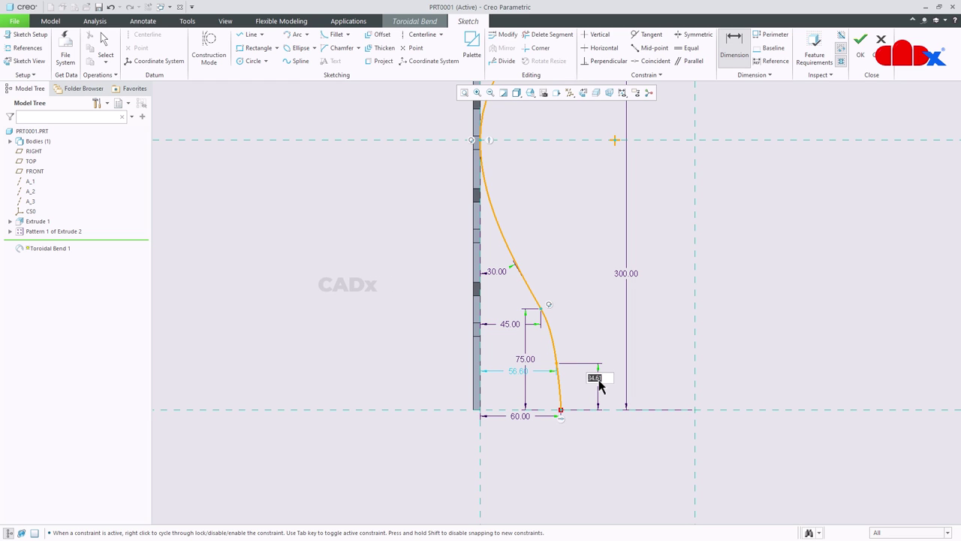
{"action": "type", "text": "32"}
{"action": "key", "text": "Return"}
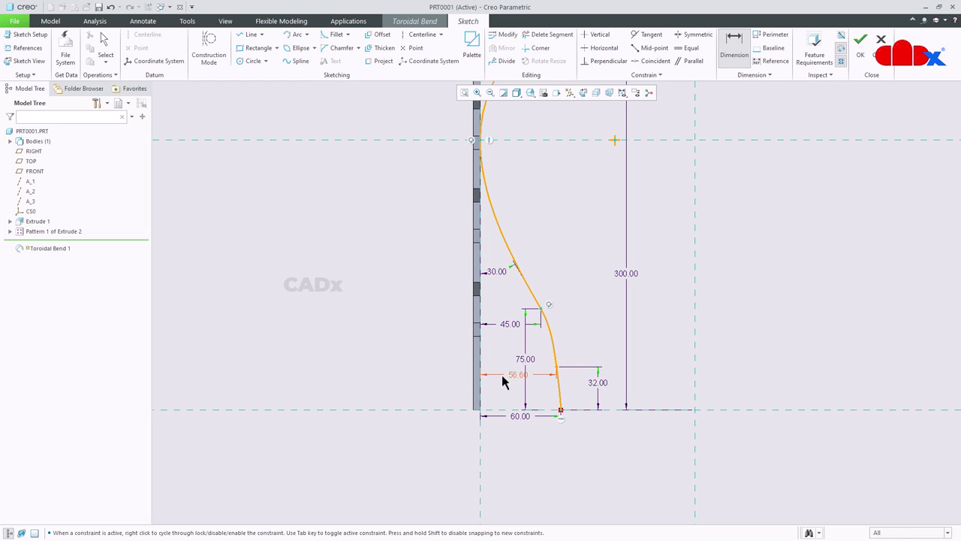
{"action": "middle_click", "coordinate": [515, 378]}
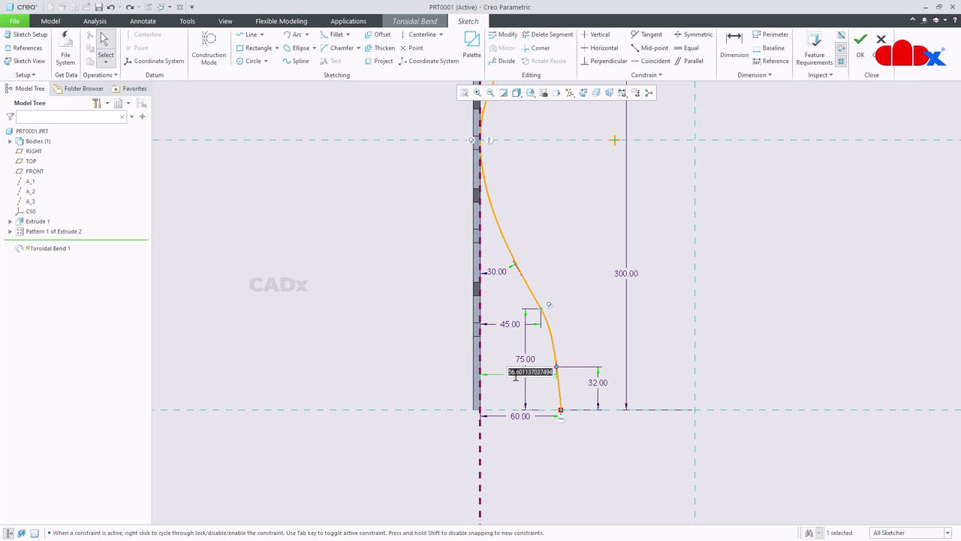
{"action": "type", "text": "59"}
{"action": "key", "text": "Return"}
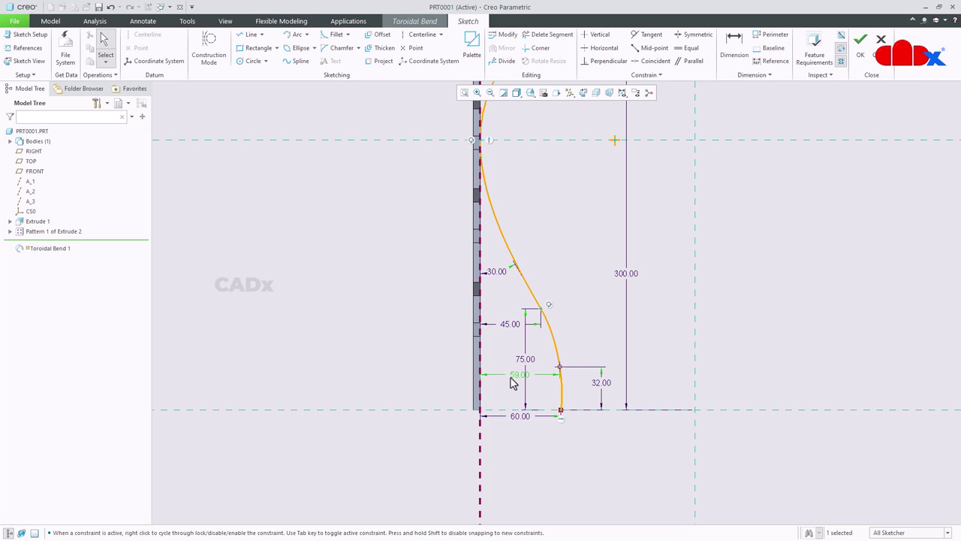
{"action": "left_click", "coordinate": [608, 447]}
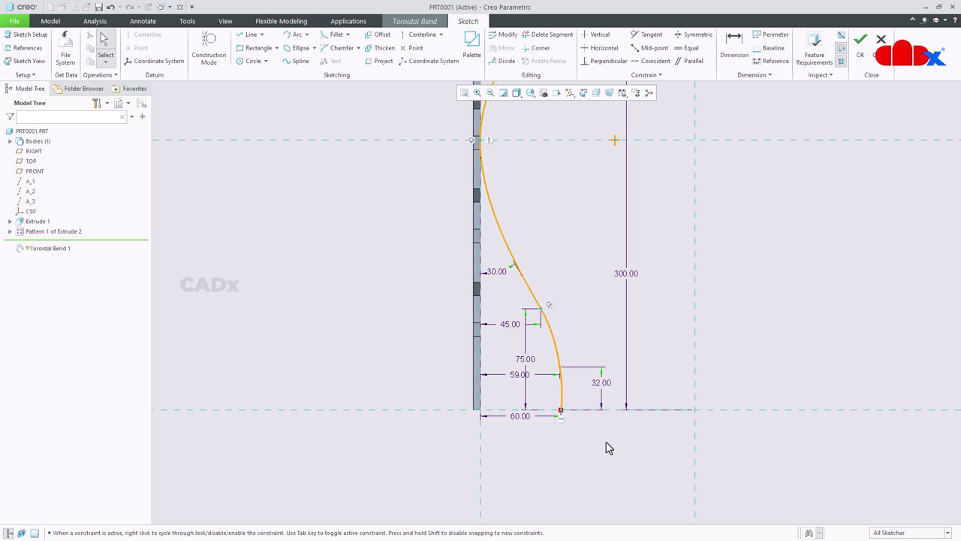
Dimension a 90° angle between the lower spline and the bottom centerline.
{"action": "left_click", "coordinate": [734, 53]}
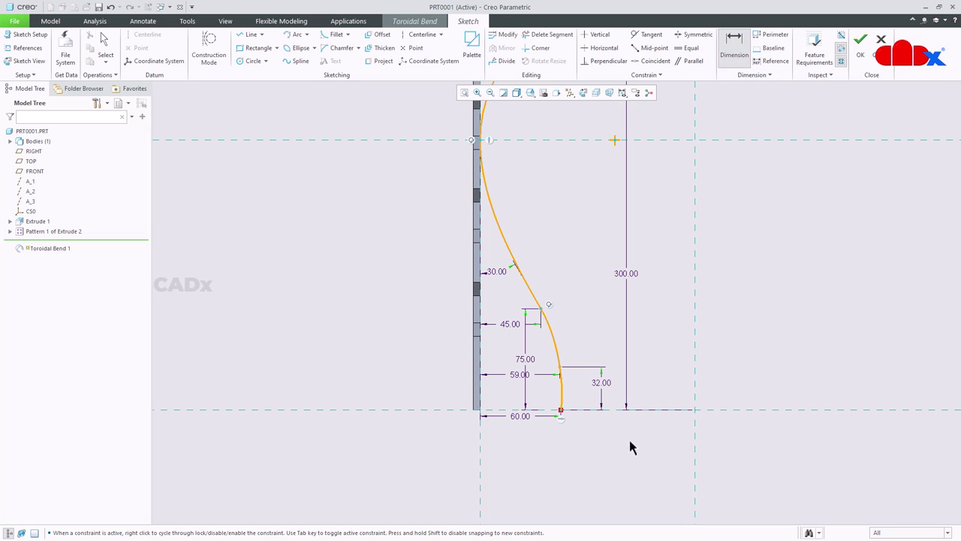
{"action": "left_click", "coordinate": [571, 408]}
{"action": "left_click", "coordinate": [562, 400]}
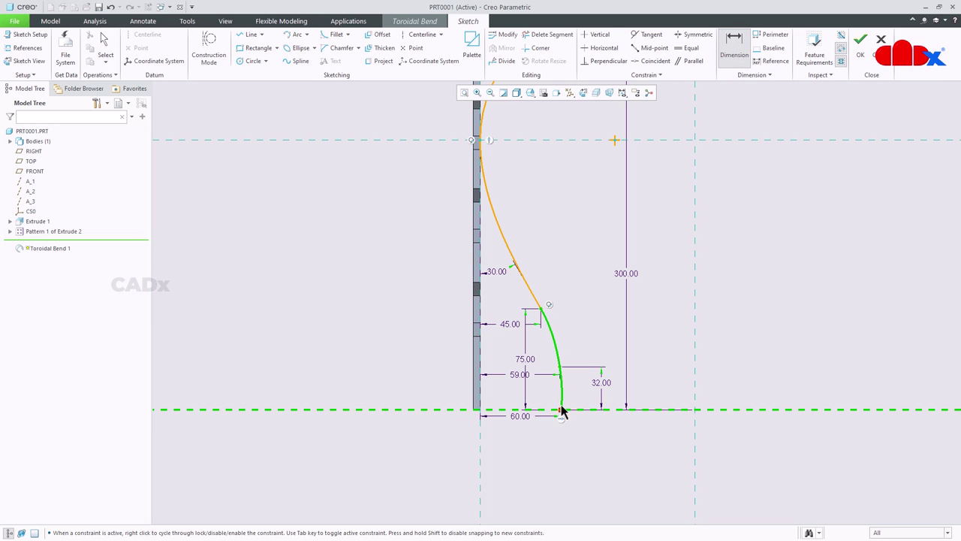
{"action": "middle_click", "coordinate": [569, 400]}
{"action": "type", "text": "90"}
{"action": "key", "text": "Return"}
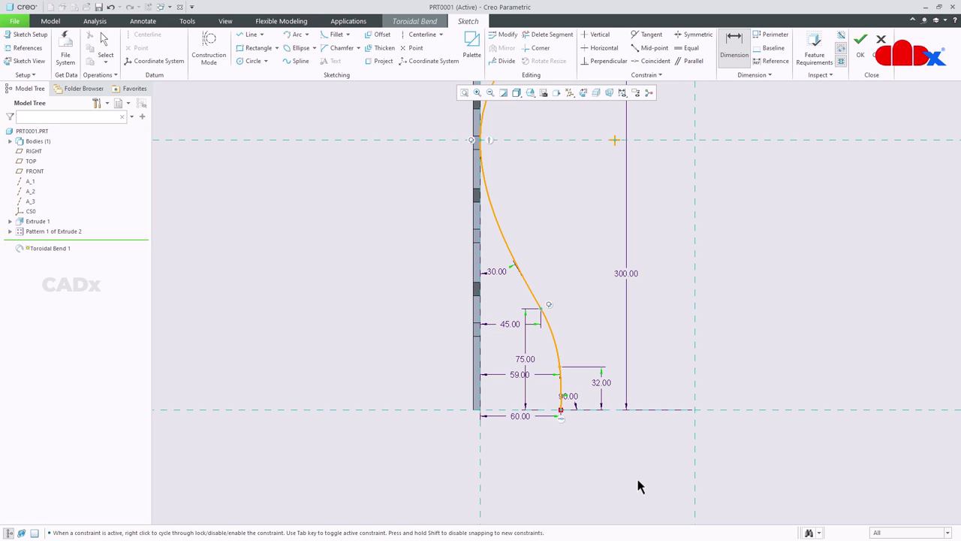
{"action": "scroll", "coordinate": [568, 446], "scroll_direction": "up", "scroll_amount": 2}
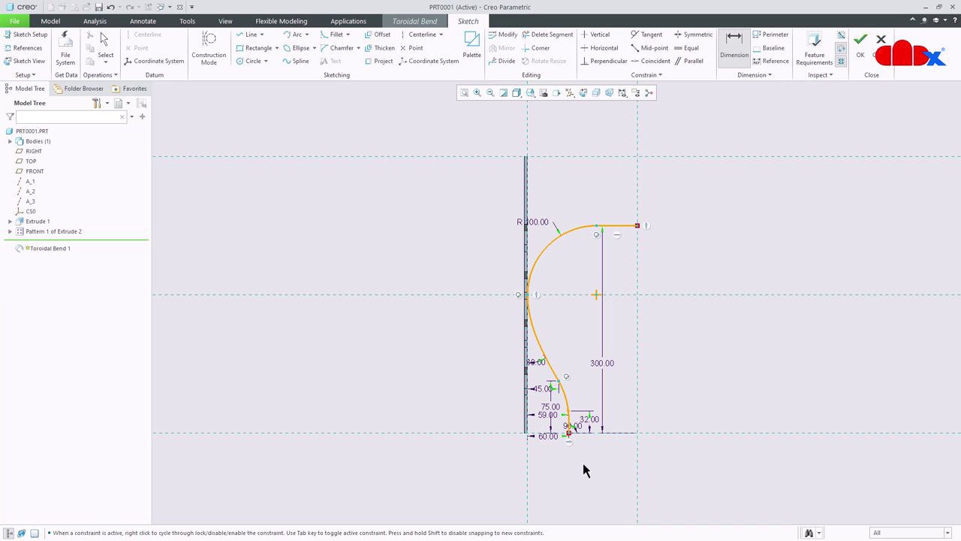
Place a sketch coordinate system on the plate edge at the centerline.
{"action": "left_click", "coordinate": [155, 61]}
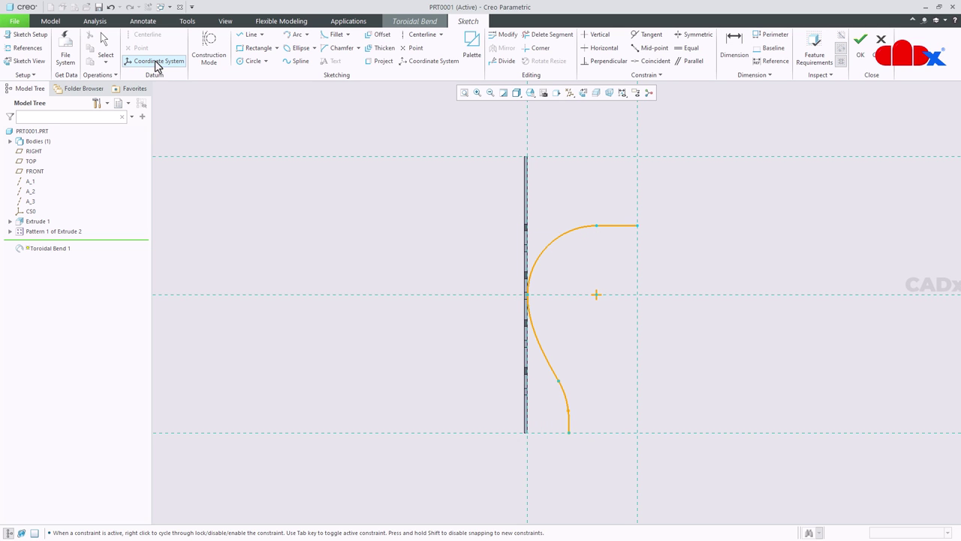
{"action": "scroll", "coordinate": [481, 321], "scroll_direction": "down", "scroll_amount": 3}
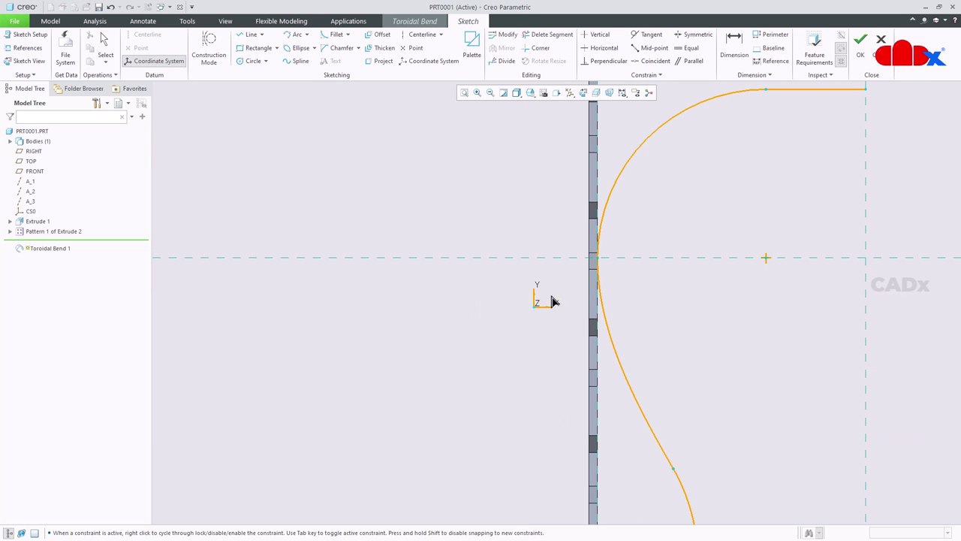
{"action": "scroll", "coordinate": [563, 290], "scroll_direction": "down", "scroll_amount": 2}
{"action": "scroll", "coordinate": [629, 239], "scroll_direction": "down", "scroll_amount": 2}
{"action": "scroll", "coordinate": [629, 237], "scroll_direction": "down", "scroll_amount": 2}
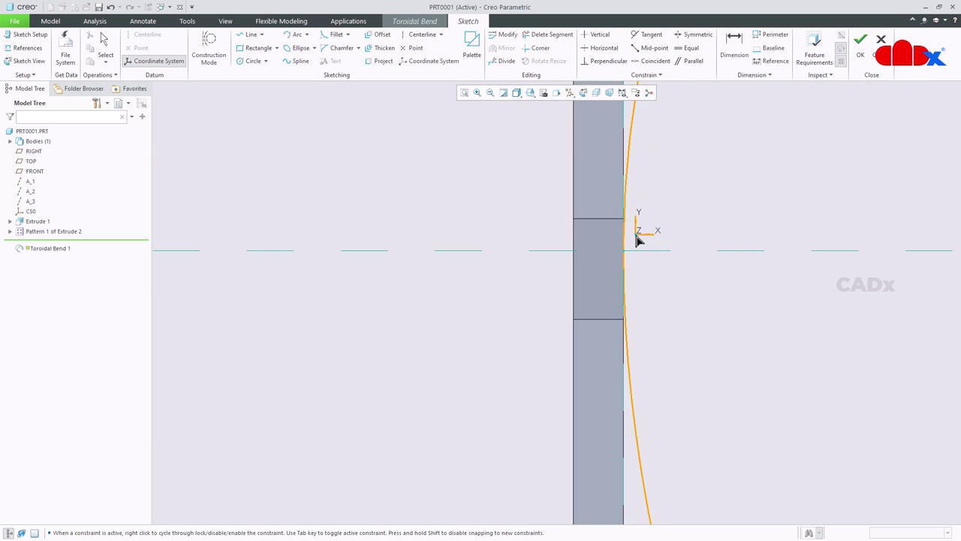
{"action": "left_click", "coordinate": [628, 250]}
{"action": "middle_click", "coordinate": [697, 282]}
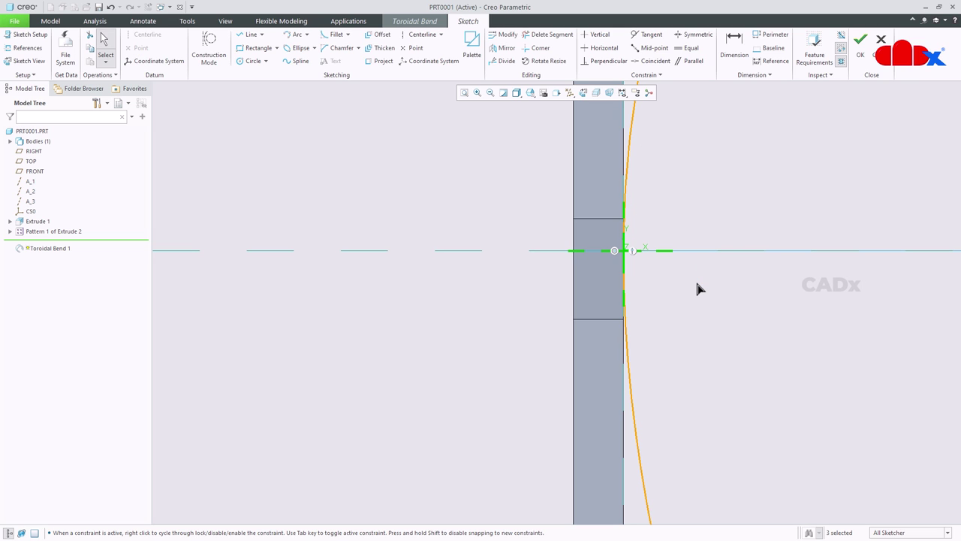
Rotate the coordinate system 90° about its origin.
{"action": "left_click", "coordinate": [548, 61]}
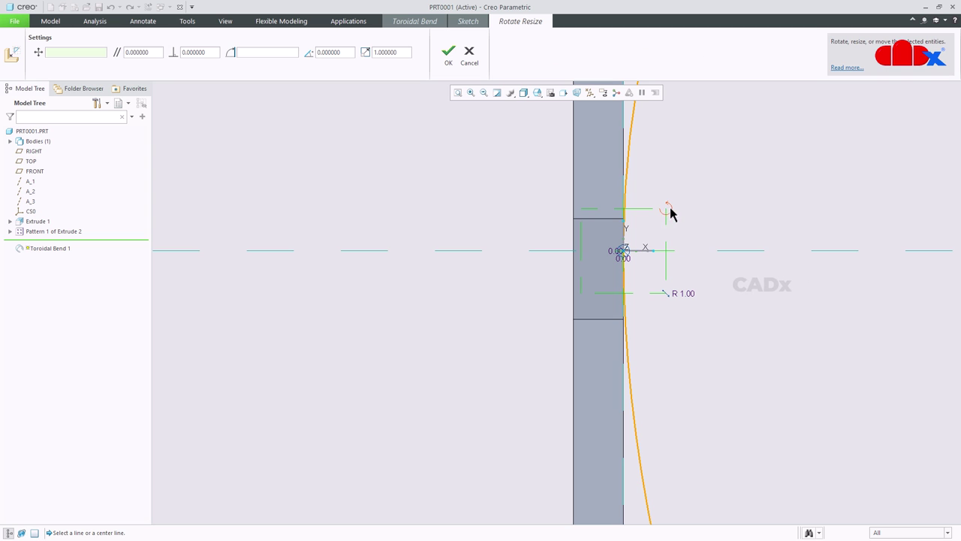
{"action": "mouse_move", "coordinate": [670, 214]}
{"action": "left_mouse_down"}
{"action": "mouse_move", "coordinate": [630, 195]}
{"action": "mouse_move", "coordinate": [601, 240]}
{"action": "mouse_move", "coordinate": [575, 194]}
{"action": "mouse_move", "coordinate": [546, 182]}
{"action": "left_mouse_up"}
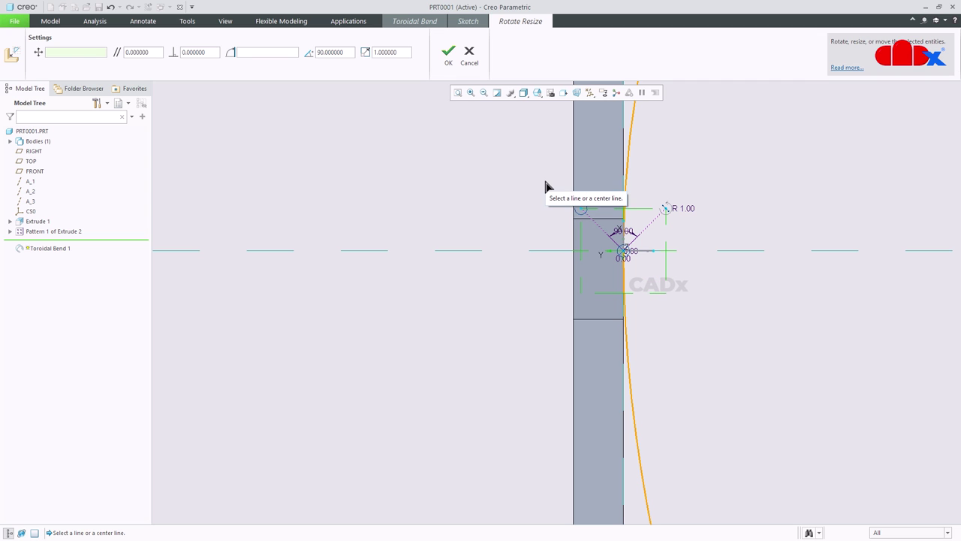
{"action": "left_click", "coordinate": [449, 60]}
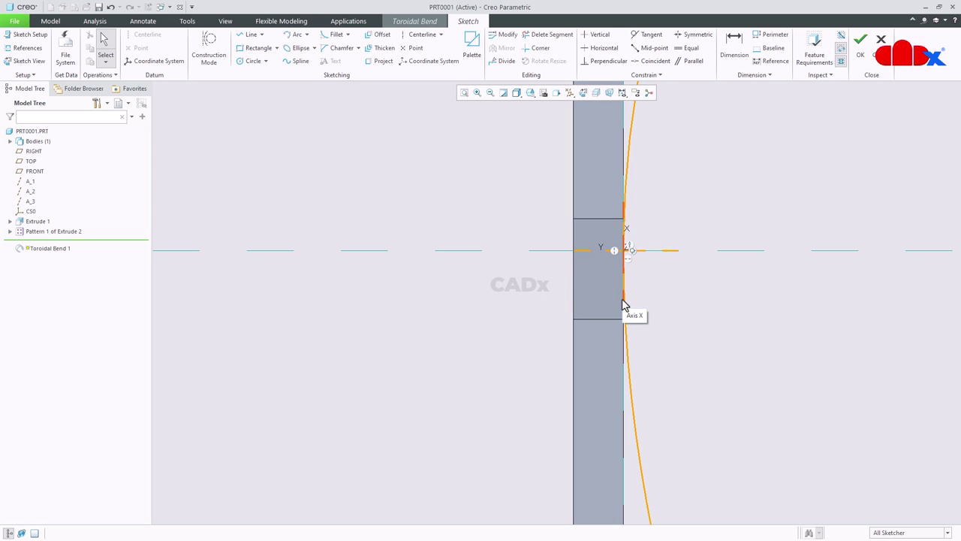
{"action": "scroll", "coordinate": [585, 304], "scroll_direction": "up", "scroll_amount": 2}
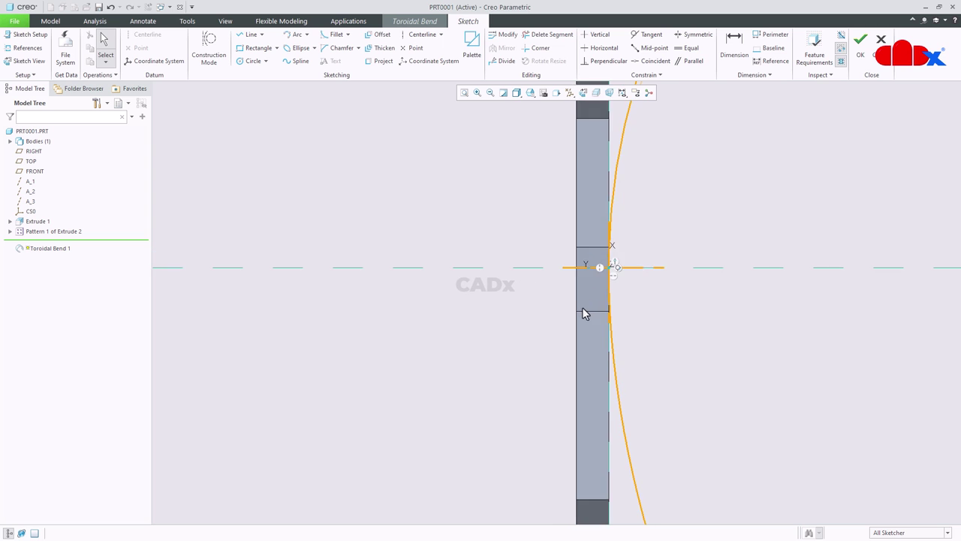
{"action": "scroll", "coordinate": [583, 309], "scroll_direction": "up", "scroll_amount": 5}
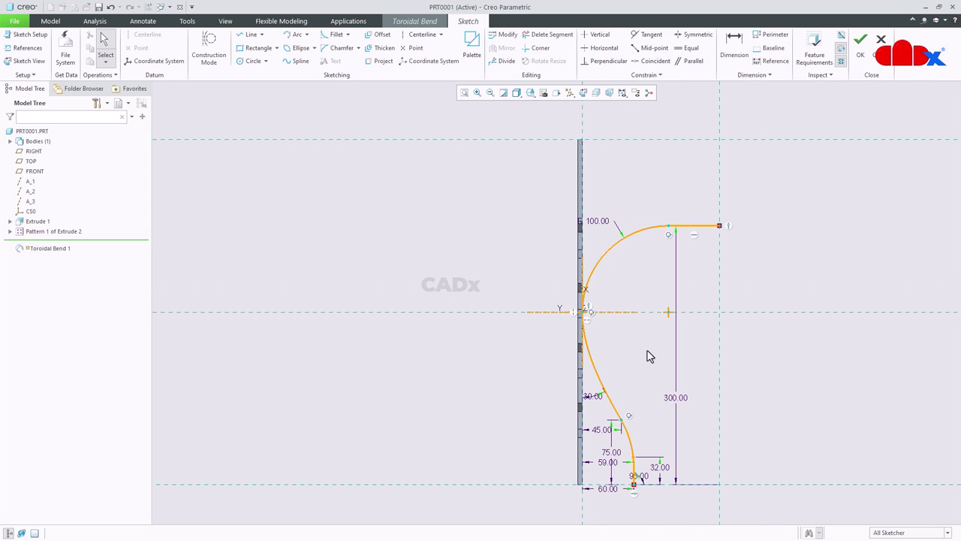
Finish the profile sketch and change the bend from a 6462.00 radius to 360 degrees Bend.
{"action": "left_click", "coordinate": [861, 43]}
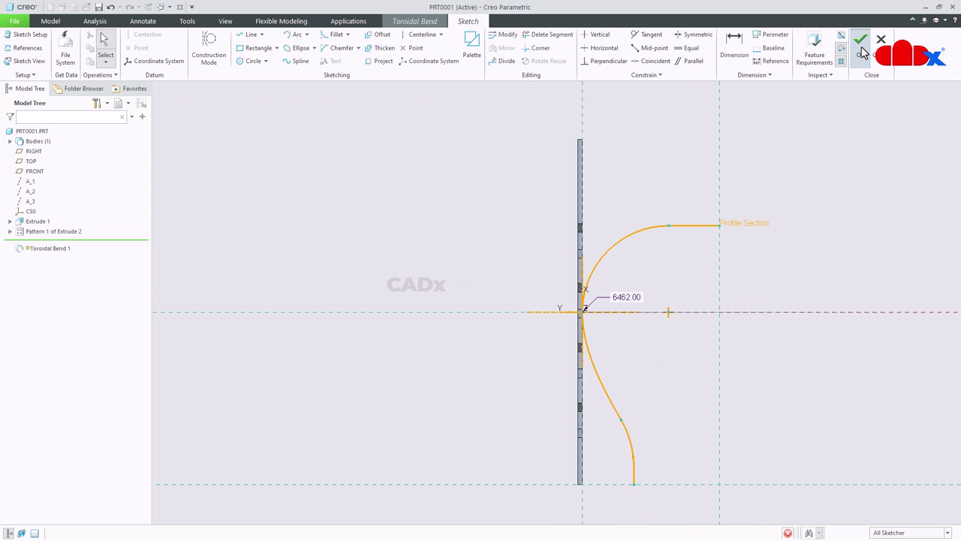
{"action": "scroll", "coordinate": [650, 331], "scroll_direction": "up", "scroll_amount": 1}
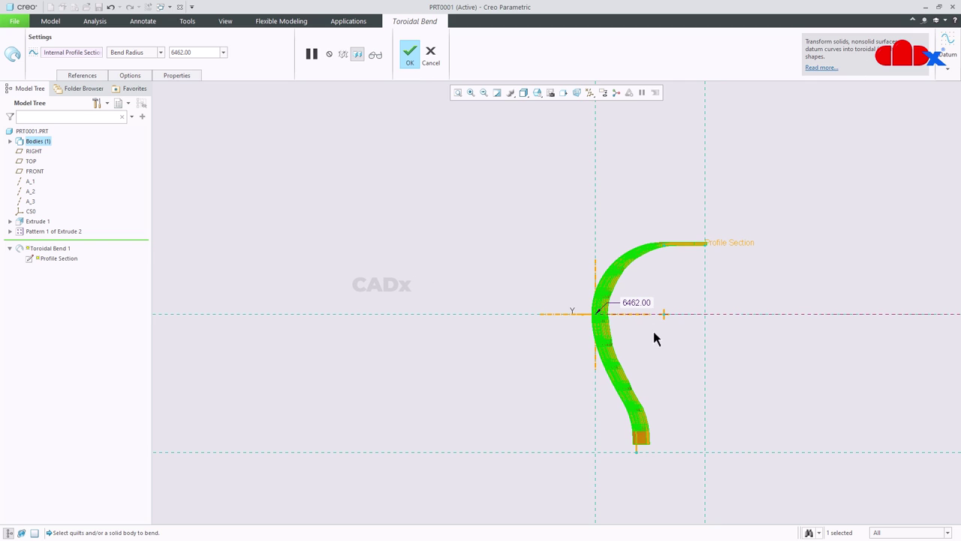
{"action": "middle_click_drag", "start_coordinate": [659, 343], "coordinate": [587, 390]}
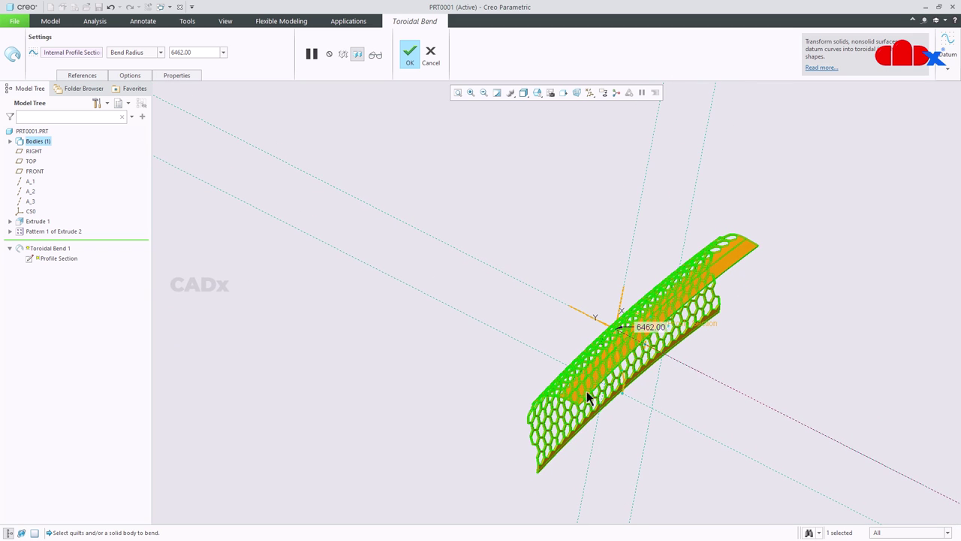
{"action": "double_click", "coordinate": [196, 52]}
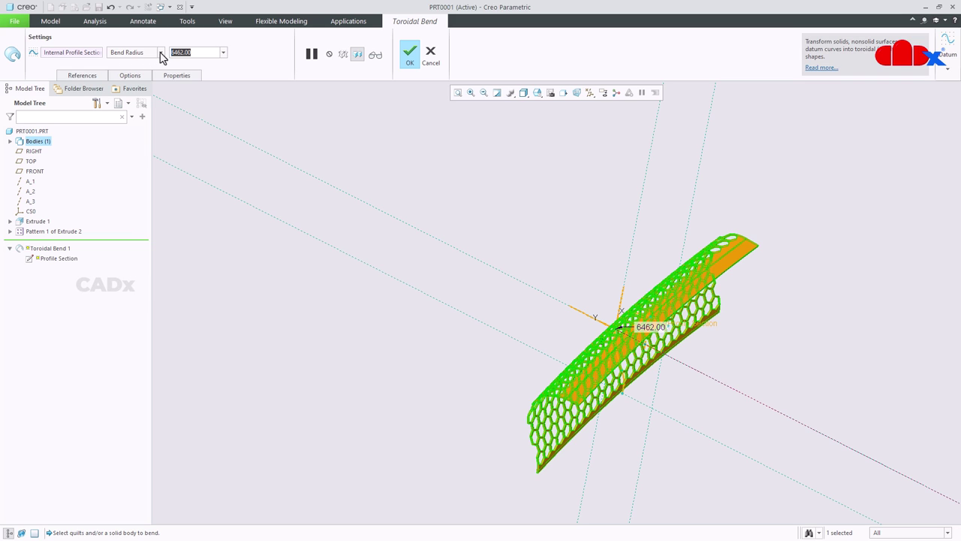
{"action": "left_click", "coordinate": [161, 52]}
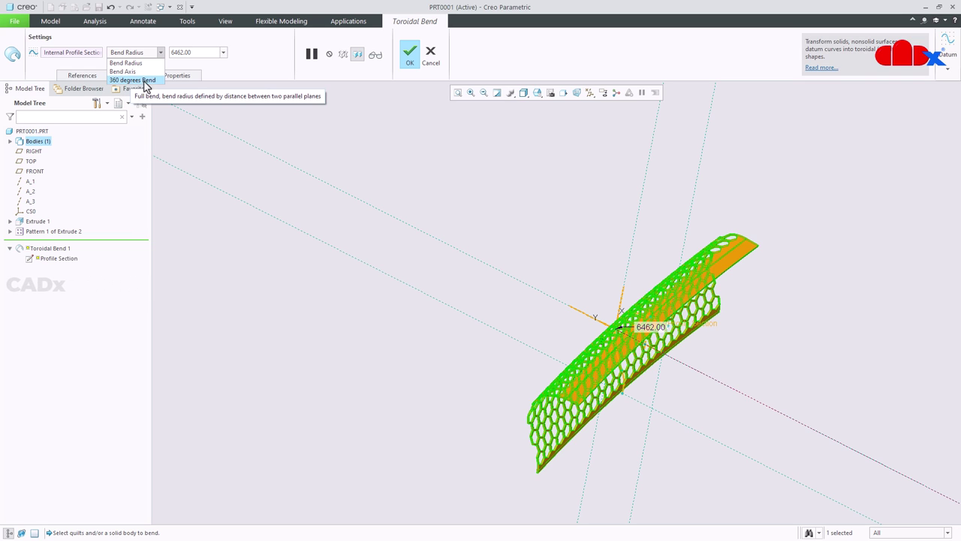
{"action": "left_click", "coordinate": [143, 80]}
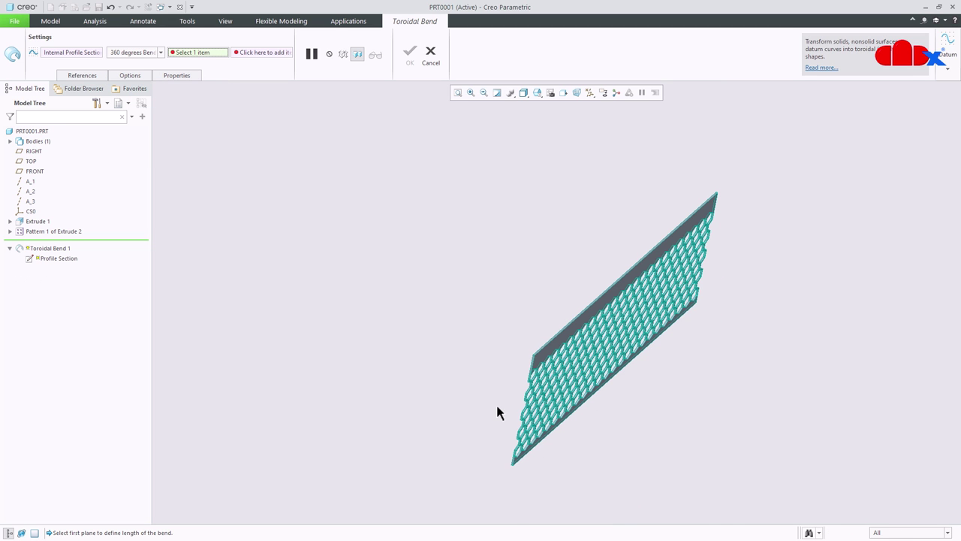
Pick the plate's two opposite end faces as the bend length planes.
{"action": "scroll", "coordinate": [562, 371], "scroll_direction": "up", "scroll_amount": 5}
{"action": "left_click", "coordinate": [551, 344]}
{"action": "scroll", "coordinate": [416, 350], "scroll_direction": "down", "scroll_amount": 8}
{"action": "middle_click_drag", "start_coordinate": [700, 222], "coordinate": [721, 142]}
{"action": "scroll", "coordinate": [789, 118], "scroll_direction": "up", "scroll_amount": 6}
{"action": "left_click", "coordinate": [788, 128]}
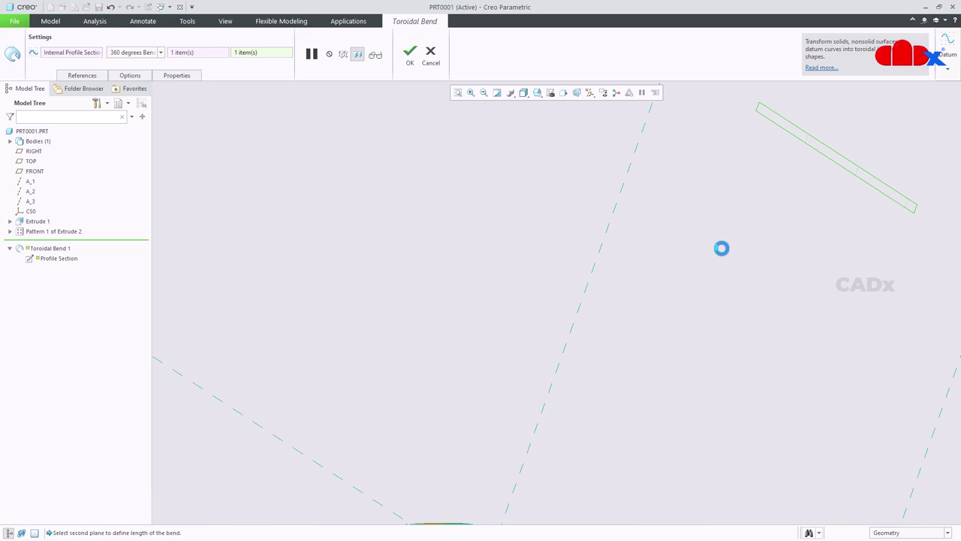
Preview the full solid bend, complete Toroidal Bend 1, and return to the default view.
{"action": "middle_click_drag", "start_coordinate": [719, 257], "coordinate": [638, 350]}
{"action": "scroll", "coordinate": [612, 366], "scroll_direction": "down", "scroll_amount": 5}
{"action": "left_click", "coordinate": [376, 54]}
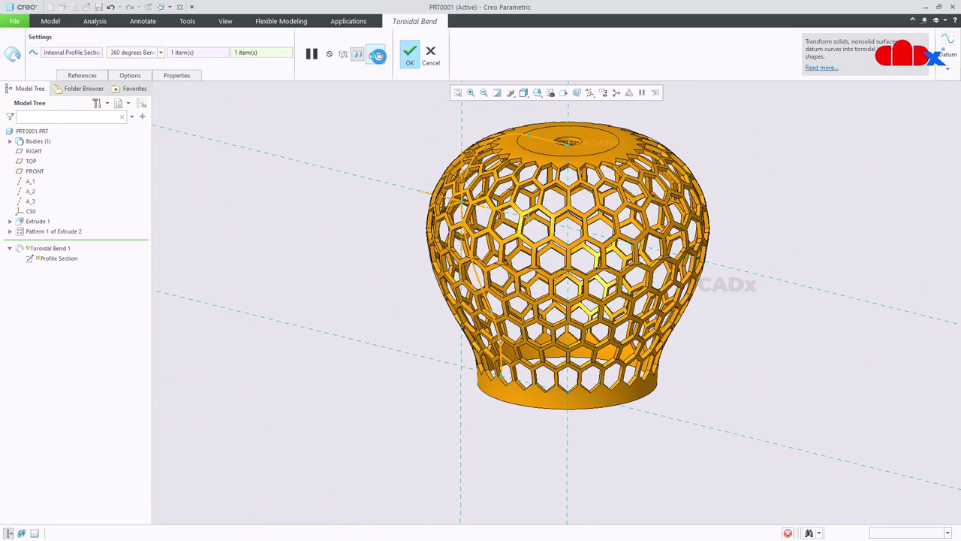
{"action": "left_click", "coordinate": [410, 59]}
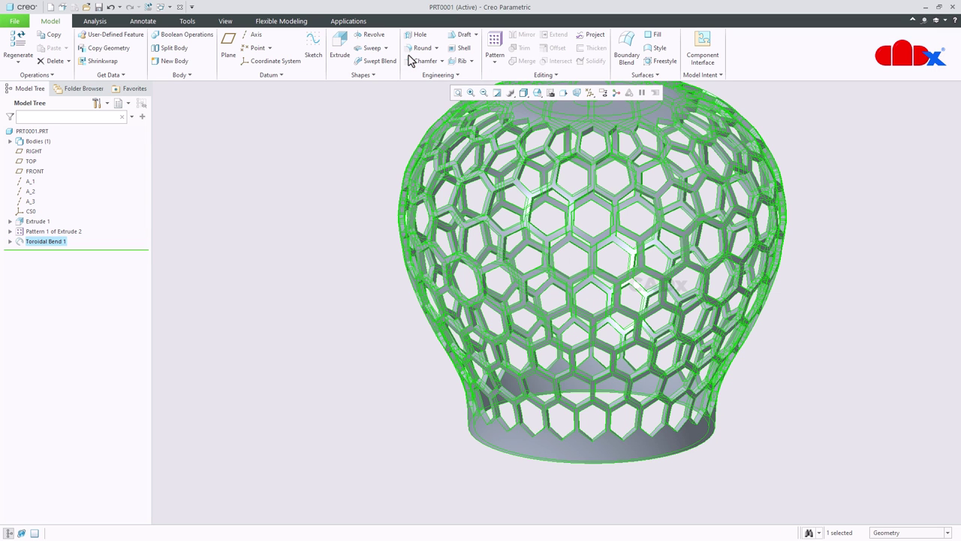
{"action": "scroll", "coordinate": [842, 359], "scroll_direction": "up", "scroll_amount": 2}
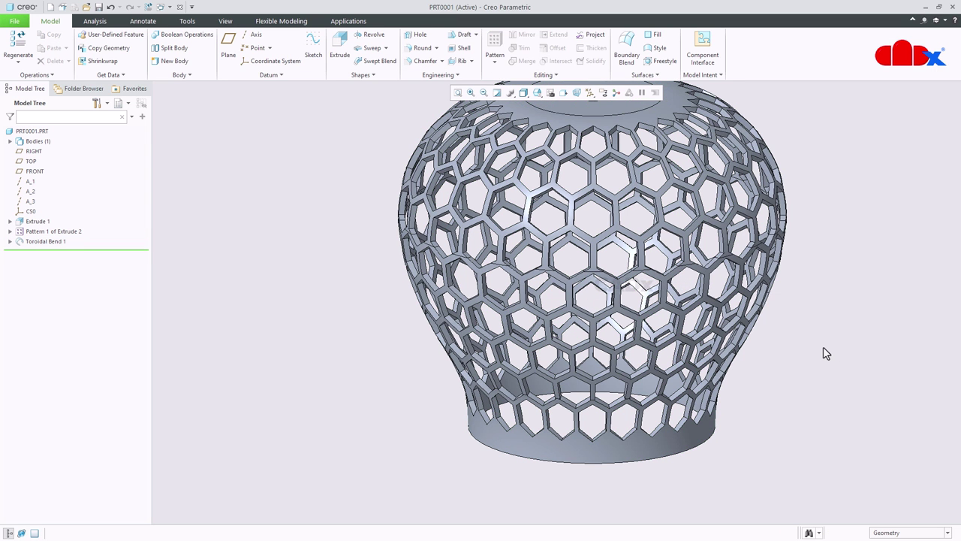
{"action": "key", "text": "ctrl+d"}
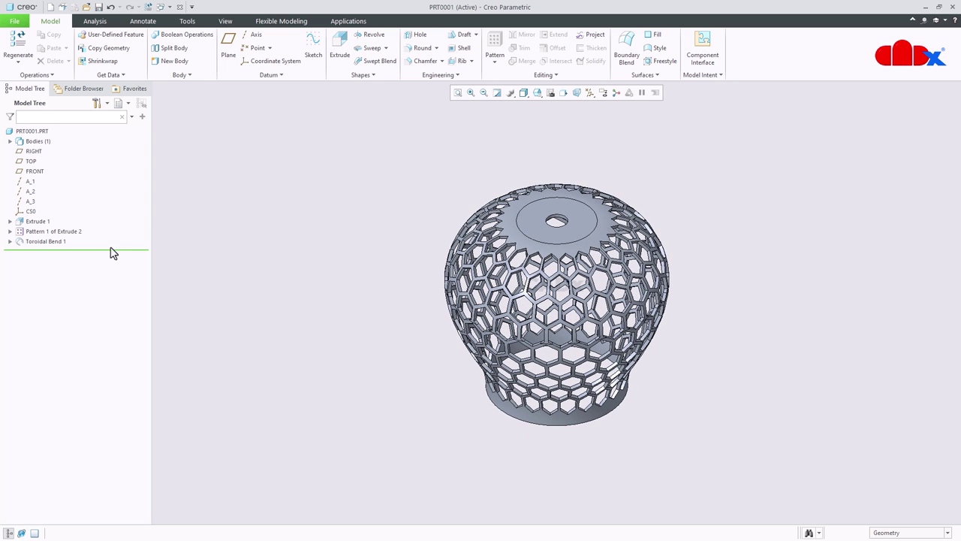
Redefine the first hexagon cut, Extrude 2 [1], and open its sketch face-on.
{"action": "left_click", "coordinate": [11, 232]}
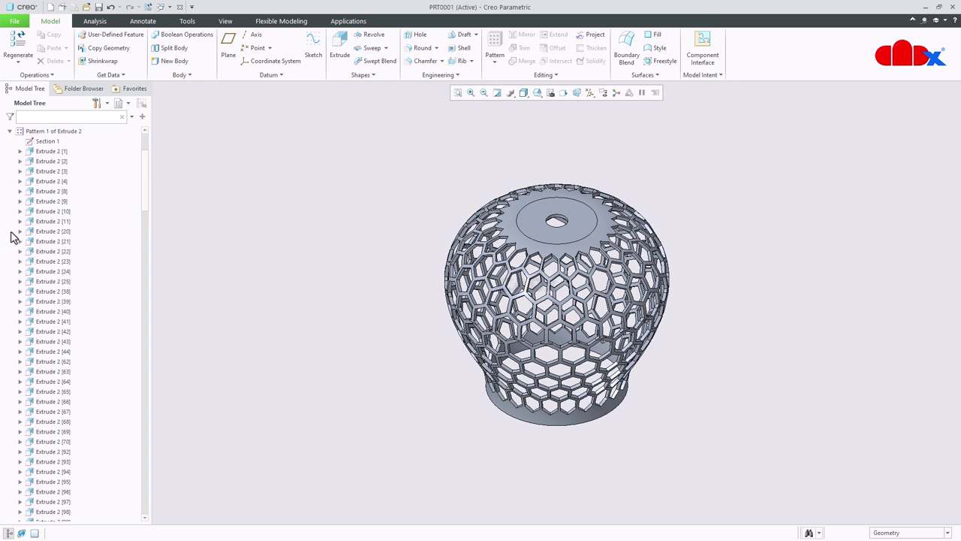
{"action": "left_click", "coordinate": [50, 152]}
{"action": "left_click", "coordinate": [69, 106]}
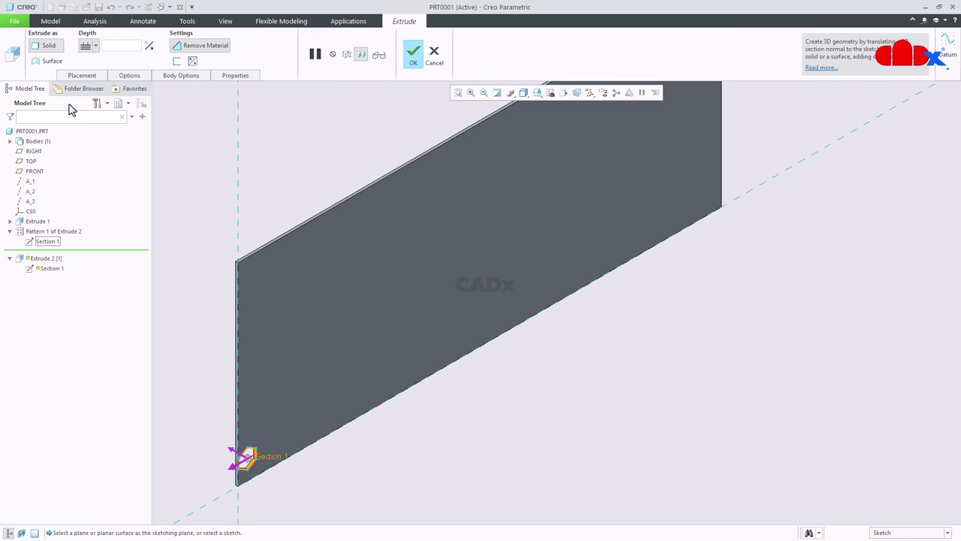
{"action": "right_click", "coordinate": [481, 374]}
{"action": "left_click", "coordinate": [489, 366]}
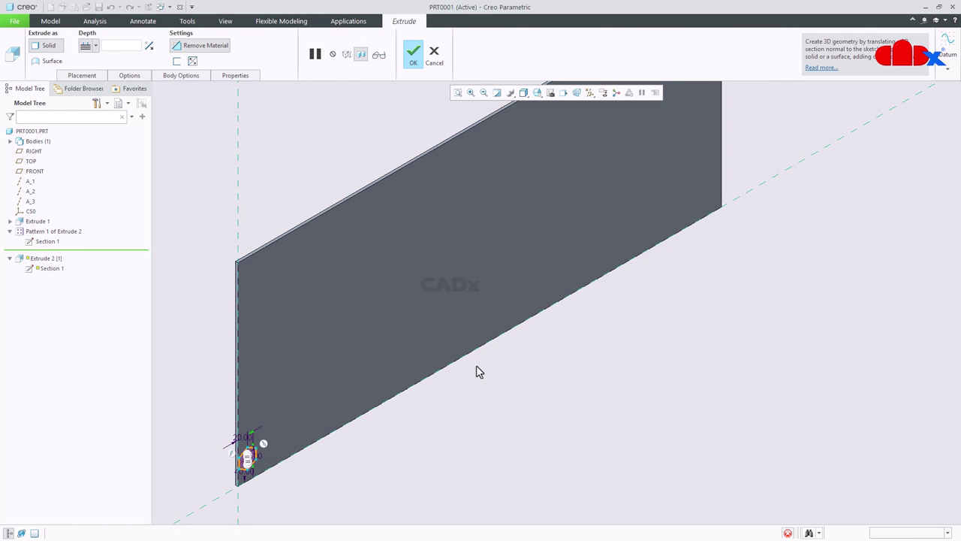
{"action": "left_click", "coordinate": [584, 93]}
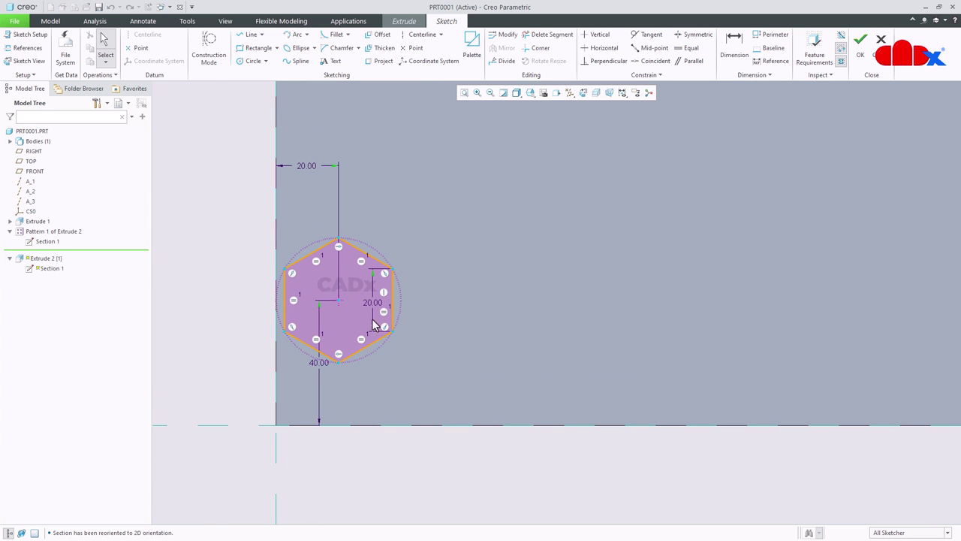
Shrink the hexagon to radius 10.00 at a 10.00 offset from the plate edge.
{"action": "left_click", "coordinate": [371, 303]}
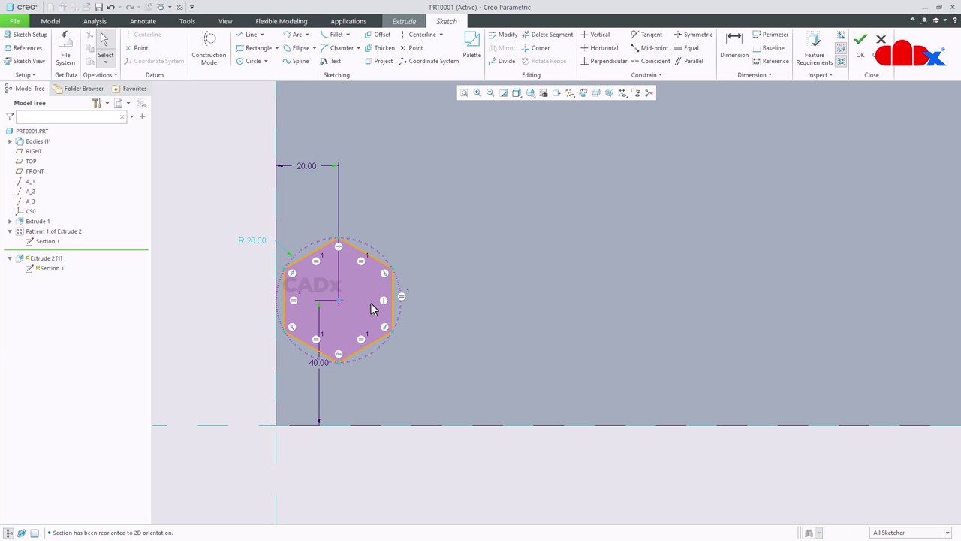
{"action": "double_click", "coordinate": [255, 245]}
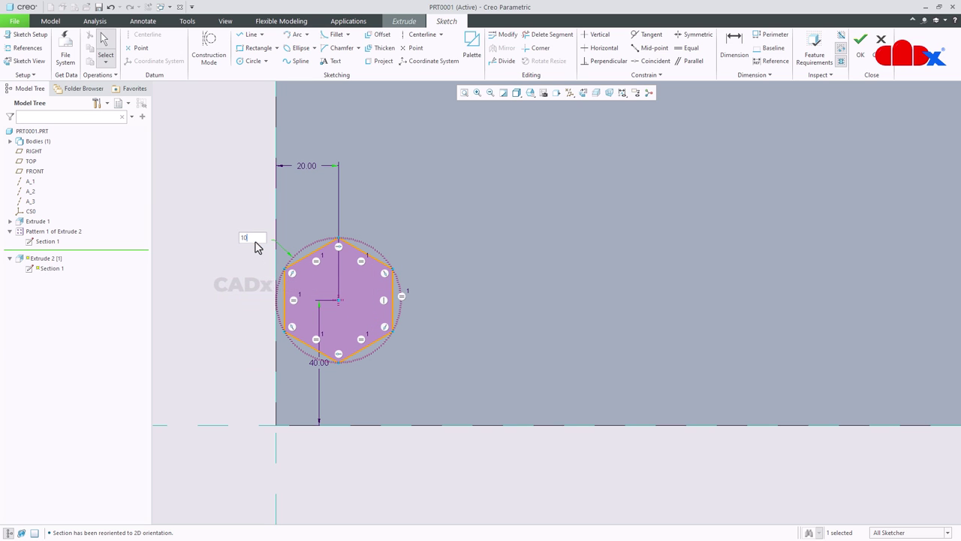
{"action": "key", "text": "Return"}
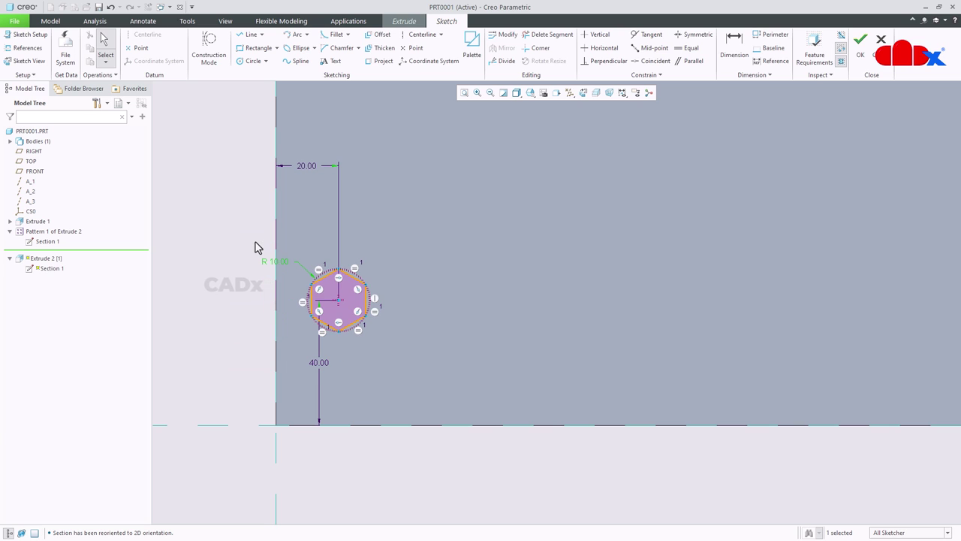
{"action": "double_click", "coordinate": [311, 166]}
{"action": "type", "text": "10"}
{"action": "key", "text": "Return"}
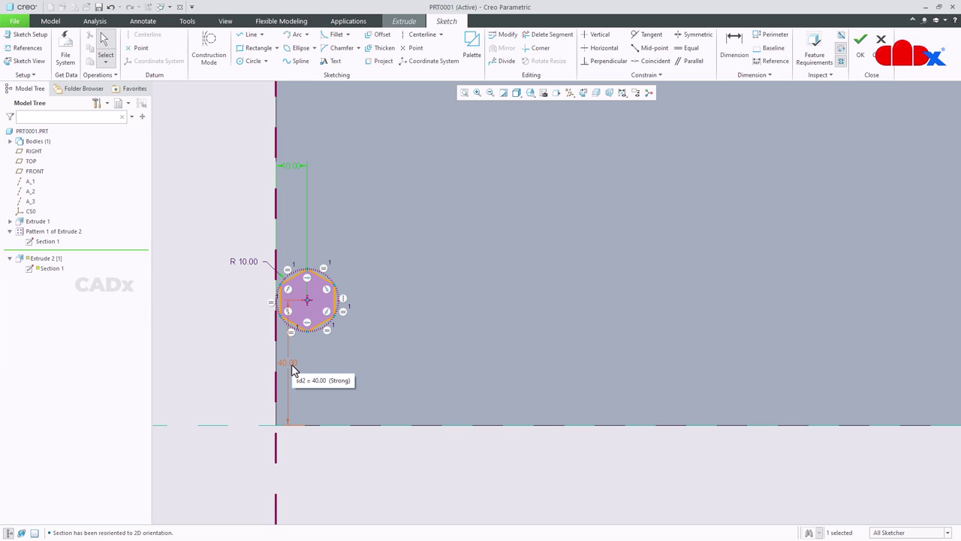
{"action": "left_click", "coordinate": [861, 47]}
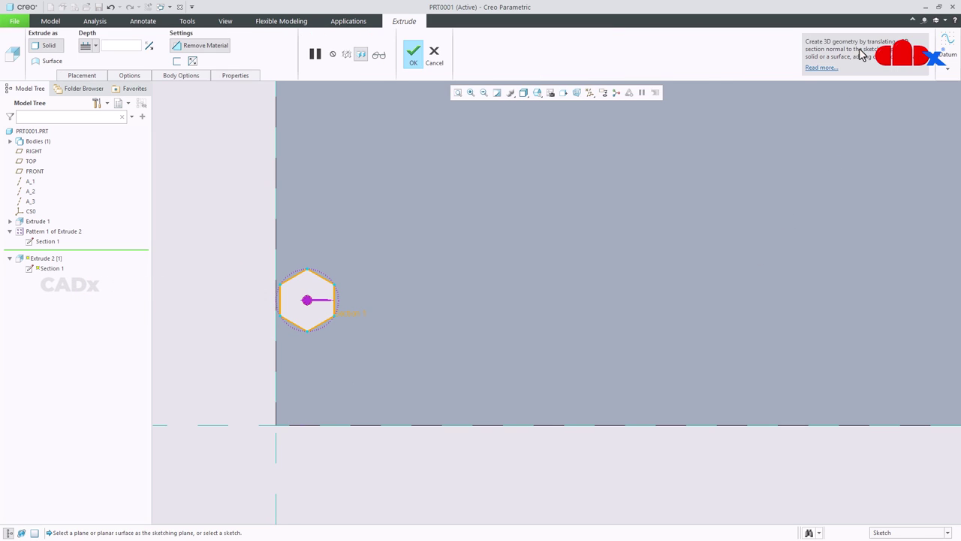
Apply the smaller hexagon cut and roll the model back before Toroidal Bend 1.
{"action": "left_click", "coordinate": [414, 54]}
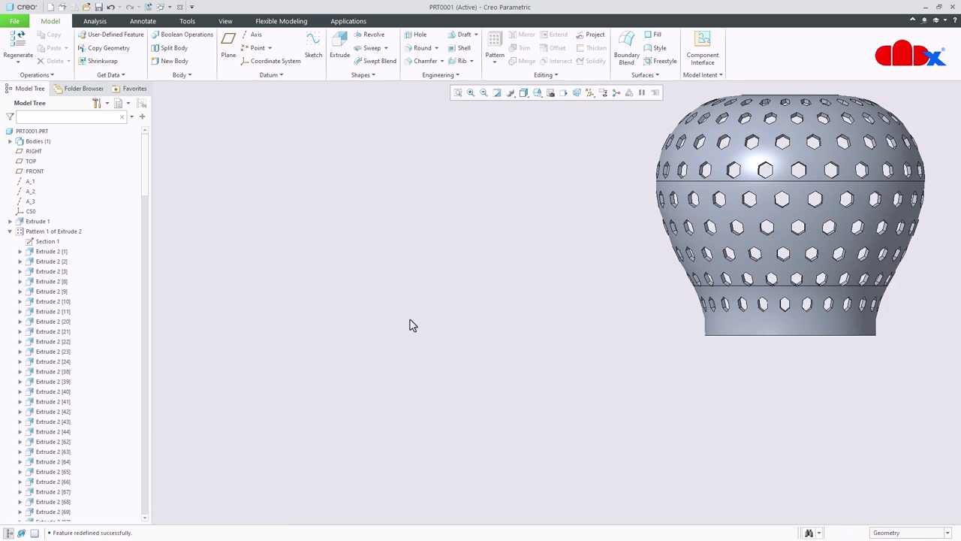
{"action": "left_click", "coordinate": [11, 231]}
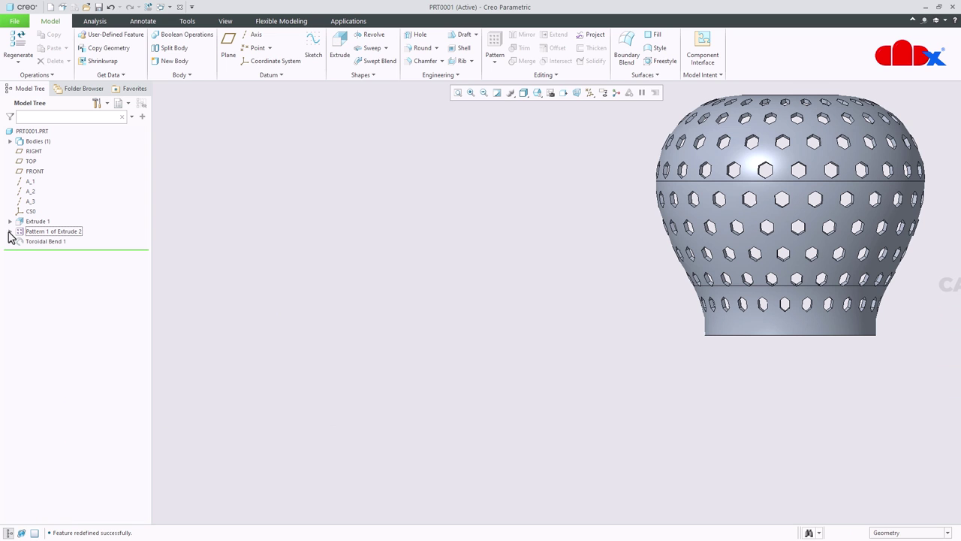
{"action": "left_click_drag", "start_coordinate": [28, 254], "coordinate": [36, 239]}
Redefine Pattern 1 of Extrude 2 with a spacing of 20.00.
{"action": "left_click", "coordinate": [37, 233]}
{"action": "left_click", "coordinate": [57, 172]}
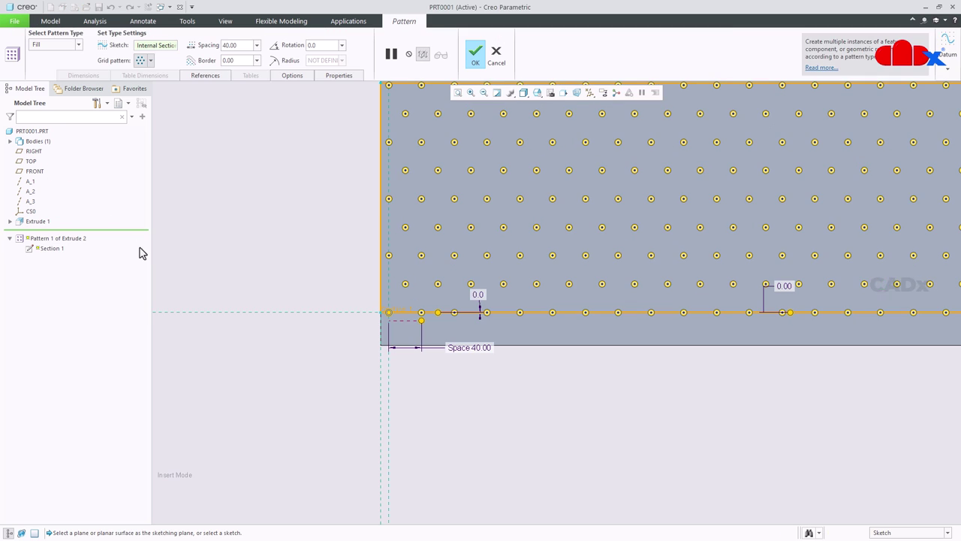
{"action": "left_click", "coordinate": [247, 44]}
{"action": "type", "text": "20"}
{"action": "key", "text": "Return"}
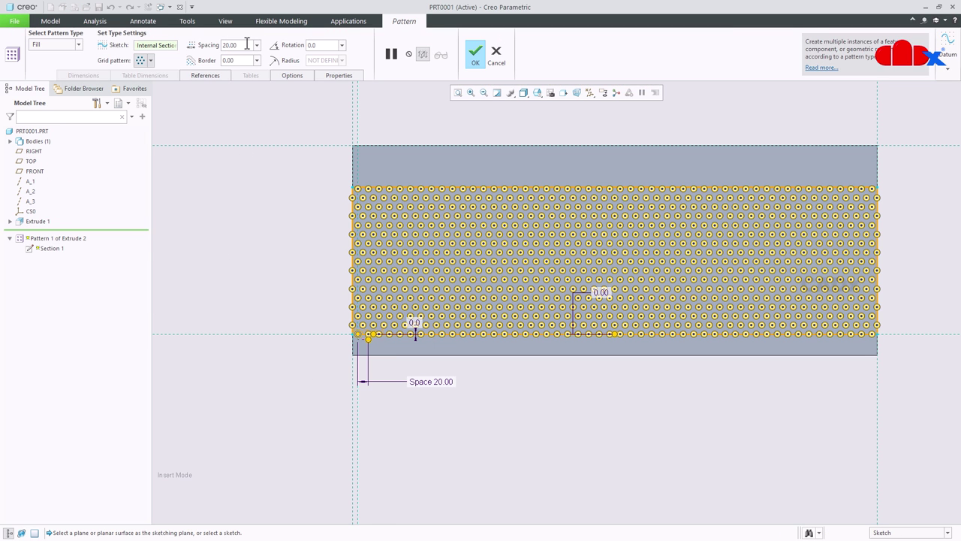
{"action": "left_click", "coordinate": [473, 60]}
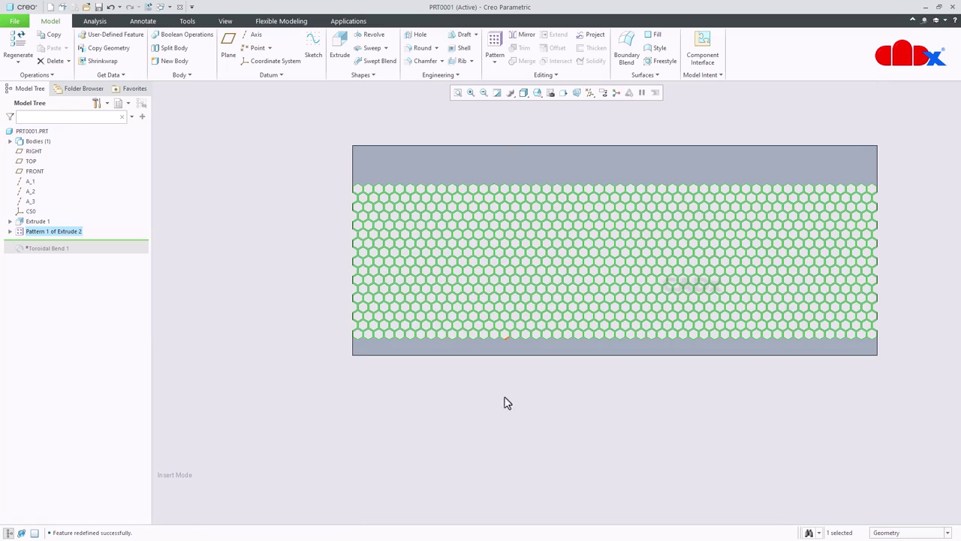
Roll the model forward past Toroidal Bend 1 to regenerate the bent lampshade.
{"action": "left_click", "coordinate": [503, 403]}
{"action": "mouse_move", "coordinate": [502, 403]}
{"action": "middle_mouse_down"}
{"action": "mouse_move", "coordinate": [543, 378]}
{"action": "mouse_move", "coordinate": [539, 387]}
{"action": "middle_mouse_up"}
{"action": "left_click_drag", "start_coordinate": [137, 242], "coordinate": [130, 260]}
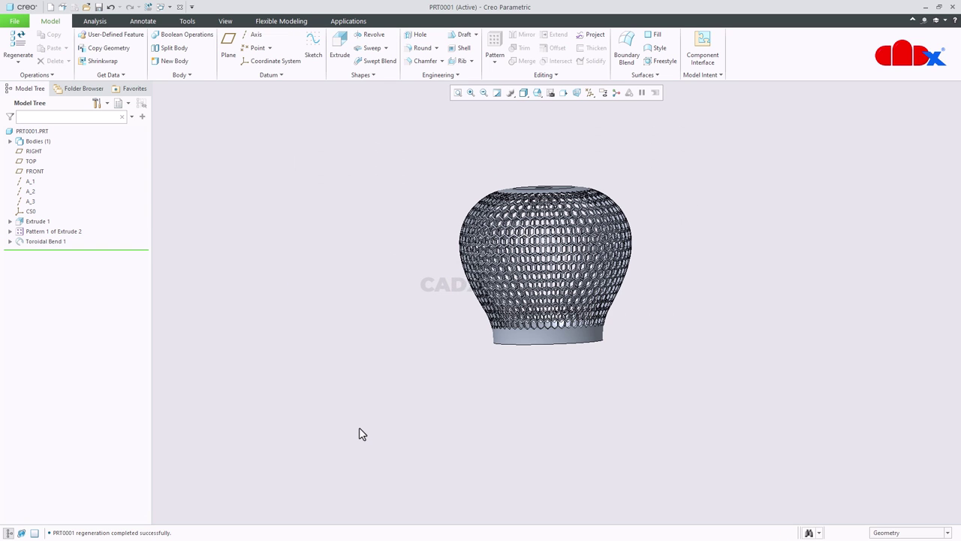
Inspect the lampshade from the side, then return to the default fitted view.
{"action": "key", "text": "ctrl+d"}
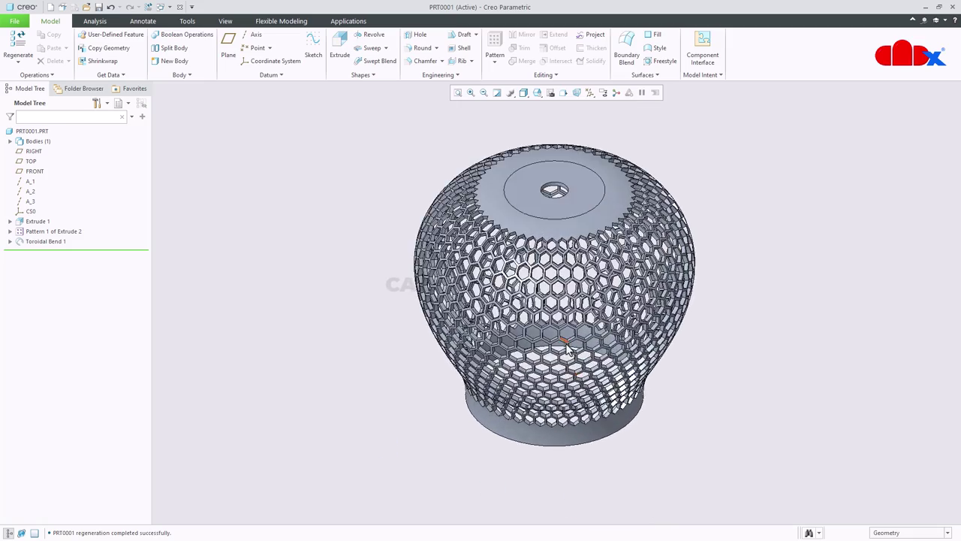
{"action": "mouse_move", "coordinate": [567, 345]}
{"action": "middle_mouse_down"}
{"action": "mouse_move", "coordinate": [608, 307]}
{"action": "mouse_move", "coordinate": [654, 308]}
{"action": "mouse_move", "coordinate": [504, 329]}
{"action": "middle_mouse_up"}
{"action": "scroll", "coordinate": [653, 355], "scroll_direction": "up", "scroll_amount": 3}
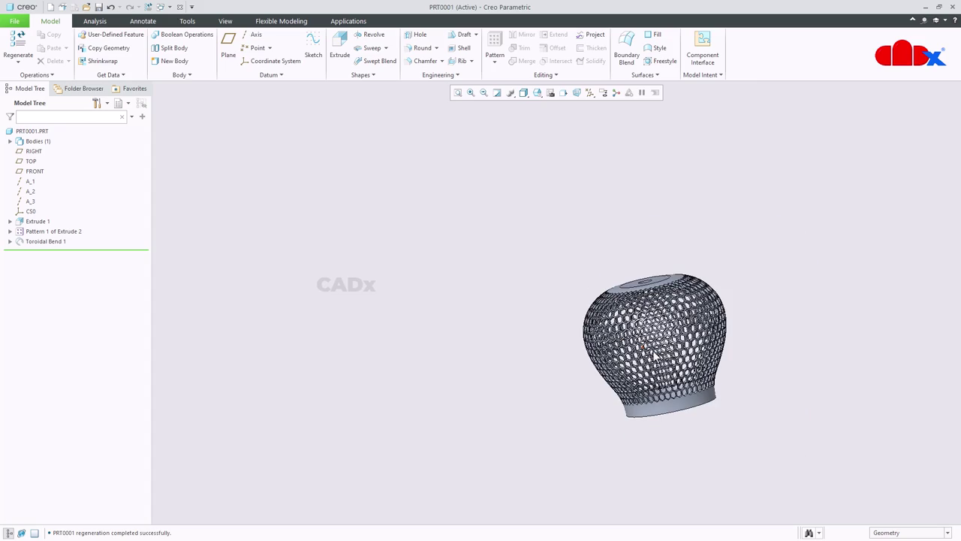
{"action": "scroll", "coordinate": [645, 367], "scroll_direction": "down", "scroll_amount": 5}
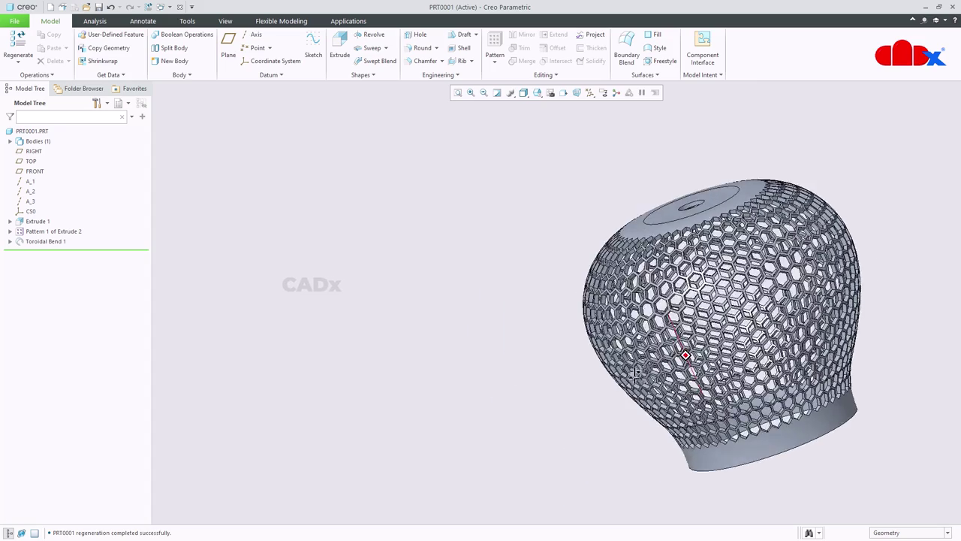
{"action": "scroll", "coordinate": [638, 372], "scroll_direction": "down", "scroll_amount": 3}
{"action": "scroll", "coordinate": [752, 313], "scroll_direction": "down", "scroll_amount": 3}
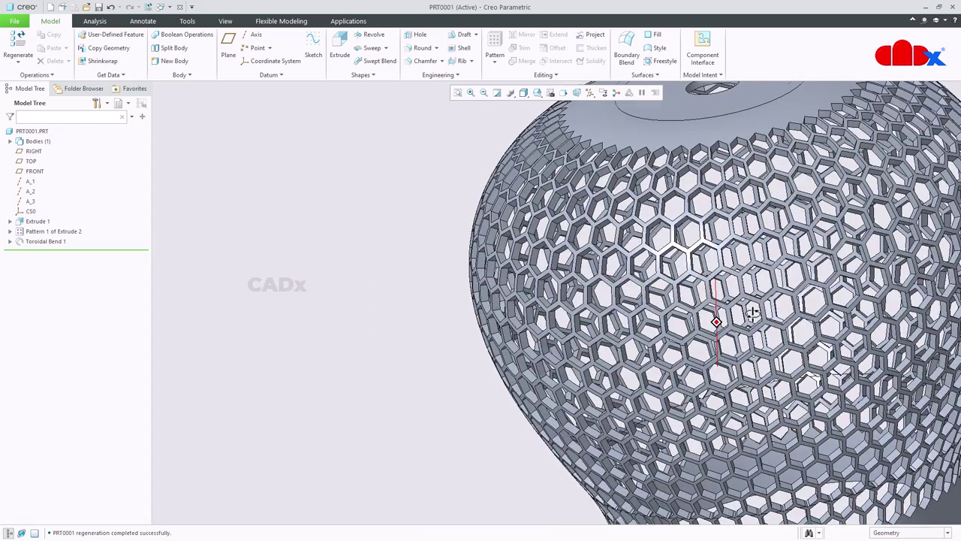
{"action": "key", "text": "ctrl+d"}
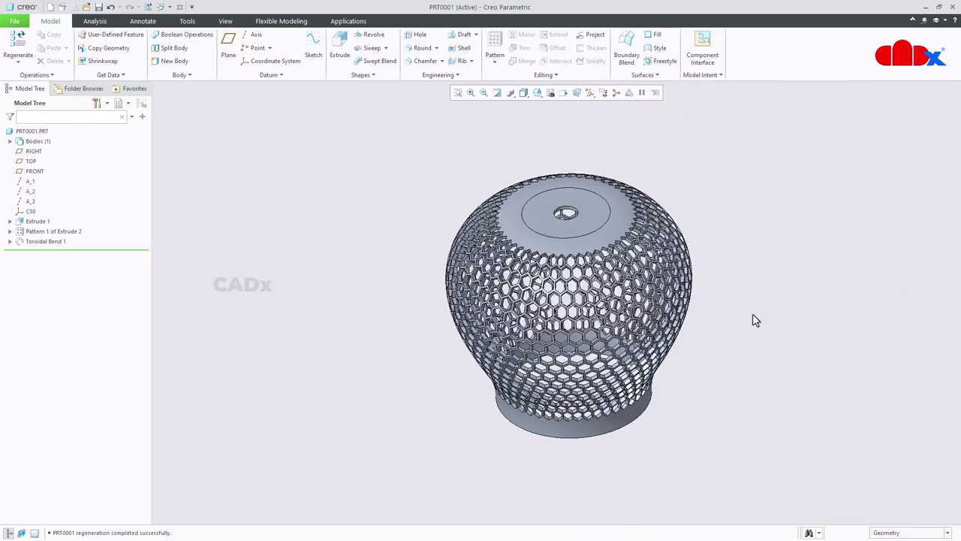